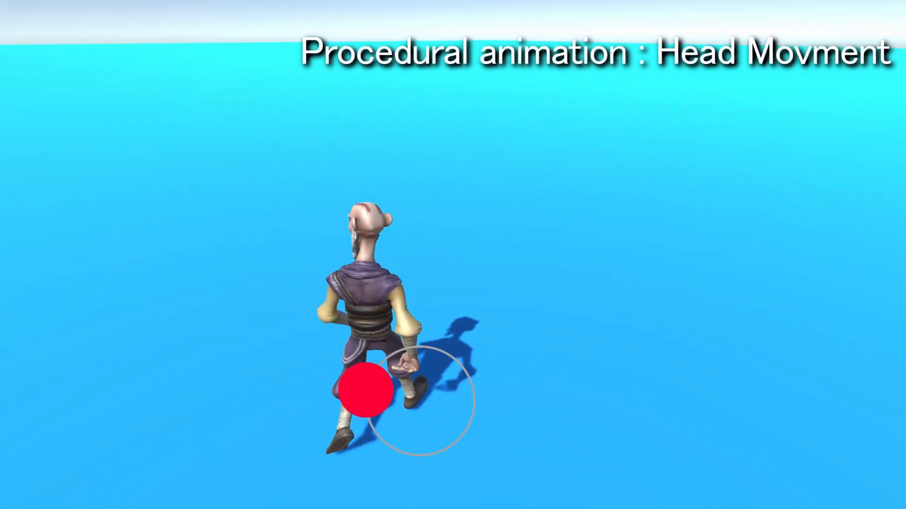
drag(266, 446, 204, 386)
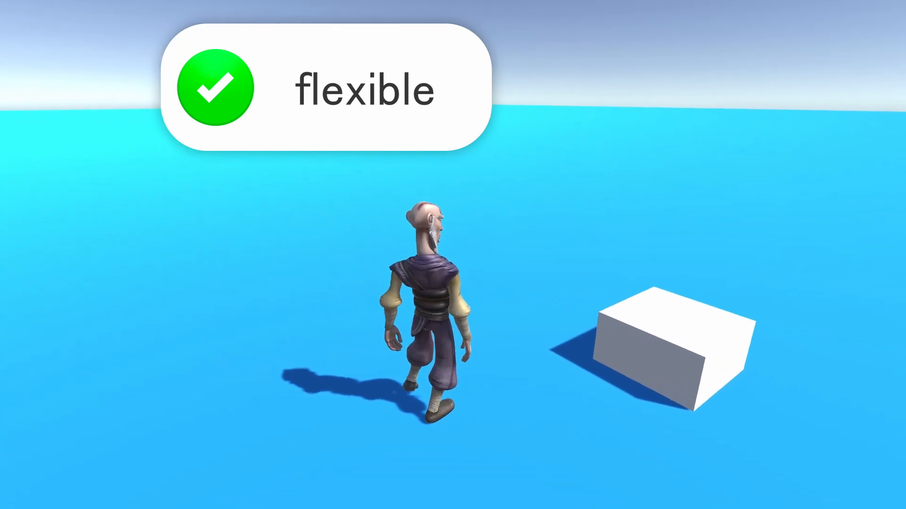
drag(335, 387, 146, 380)
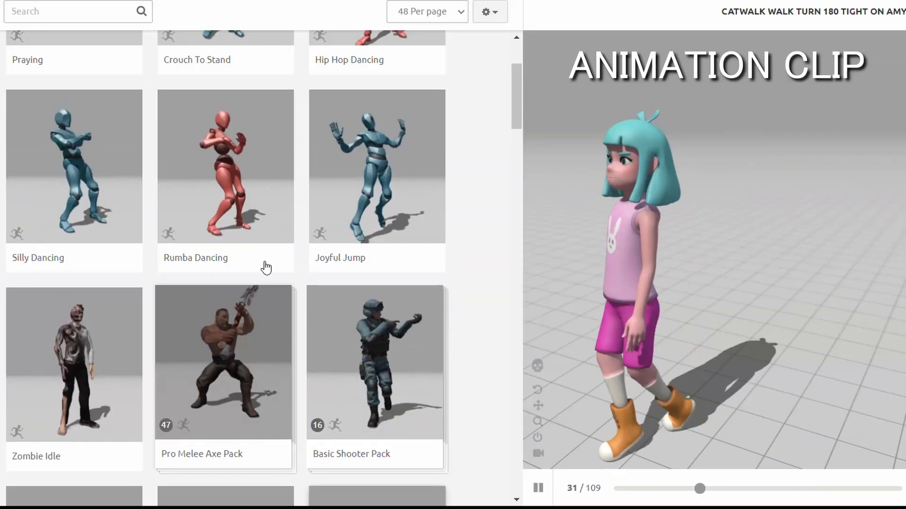
Step: Preview the Rumba Dancing, Joyful Jump, Zombie Idle, Silly Dancing and Hip Hop Dancing animations on the Amy character
click(240, 202)
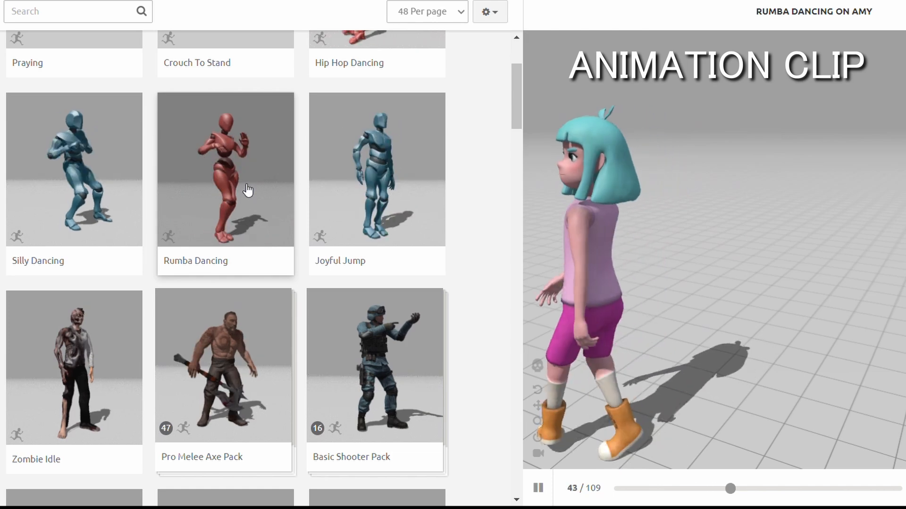
click(375, 208)
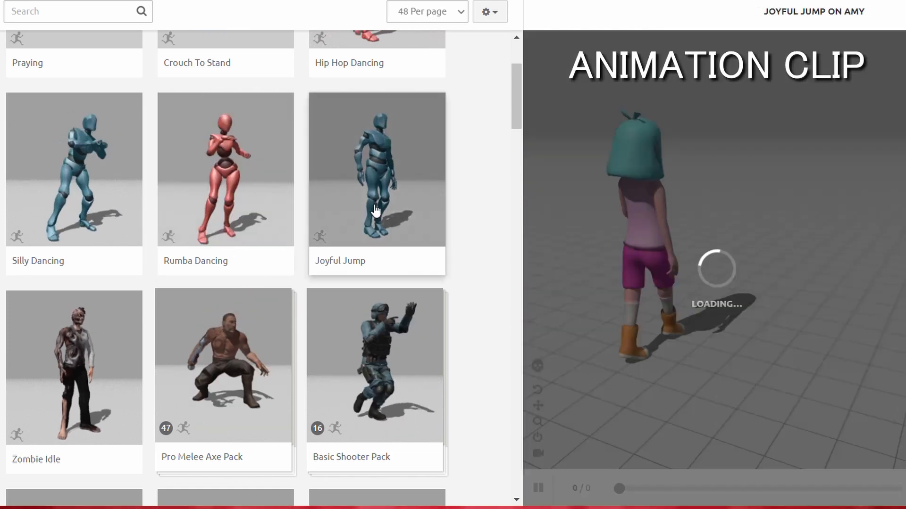
click(113, 343)
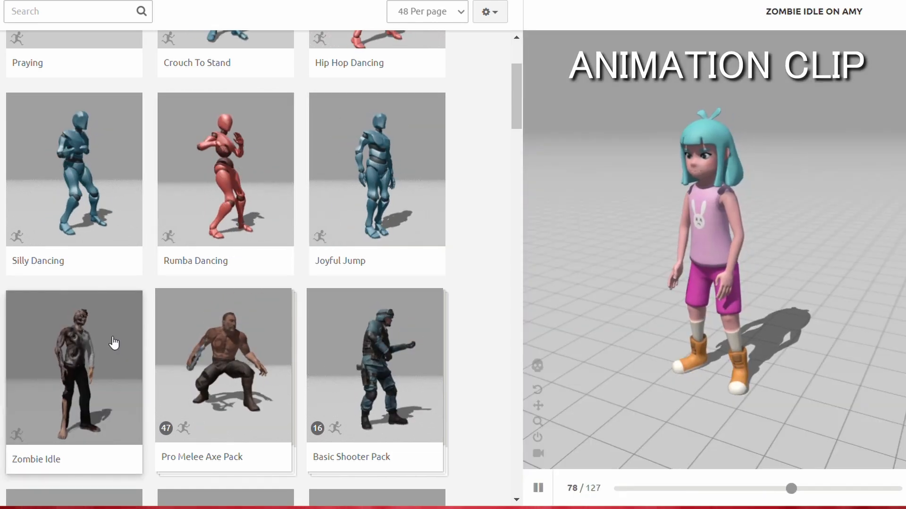
click(99, 171)
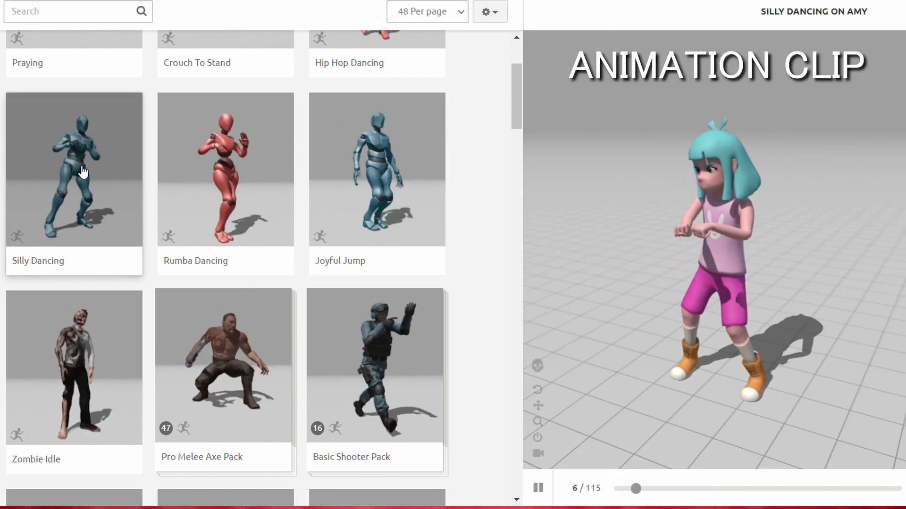
click(249, 182)
scroll(248, 182, up, 3)
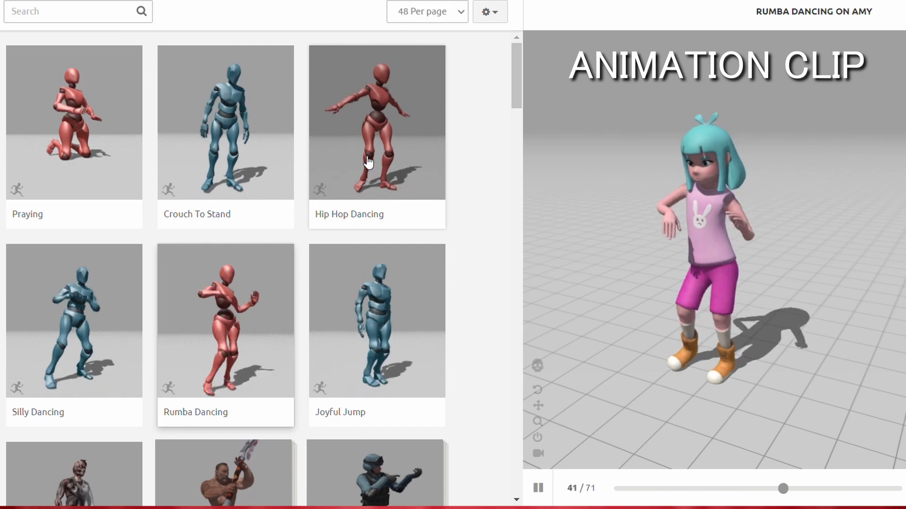
click(374, 161)
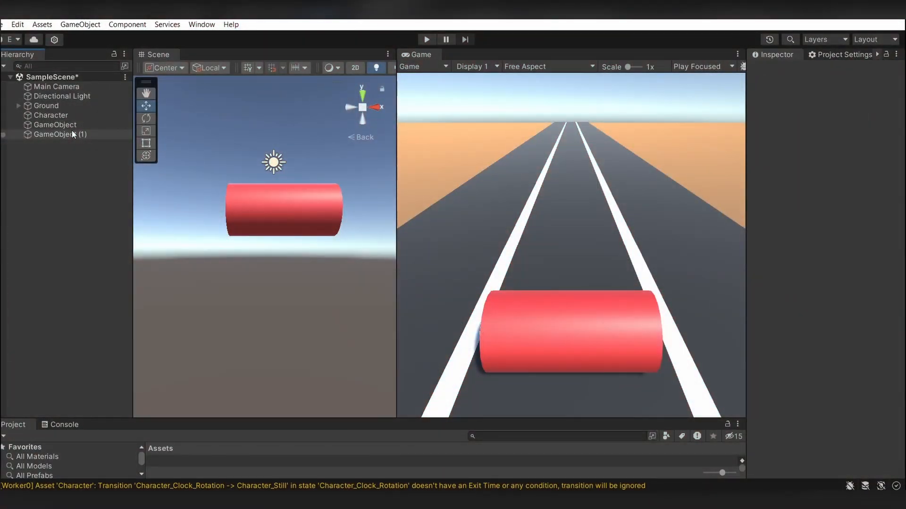
Step: Parent GameObject and GameObject (1) under Character and reset the transforms of both
click(71, 134)
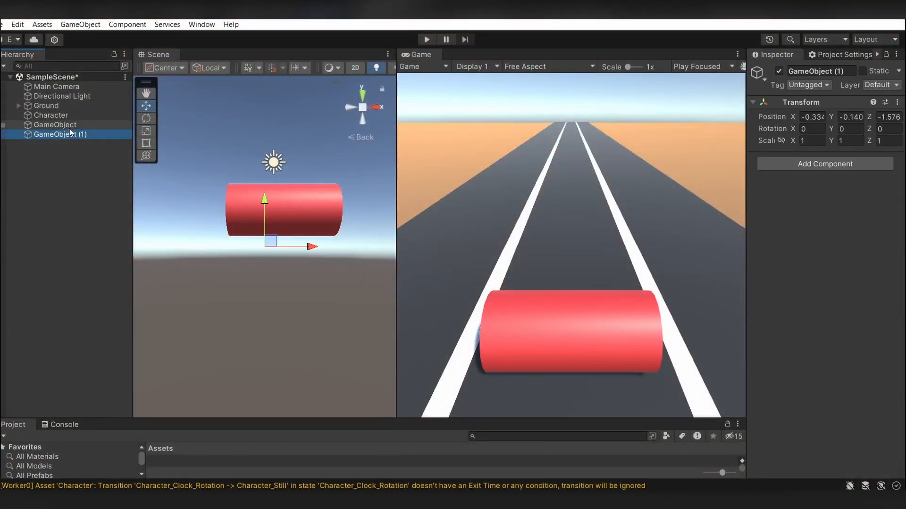
ctrl+click(69, 125)
drag(69, 124, 73, 117)
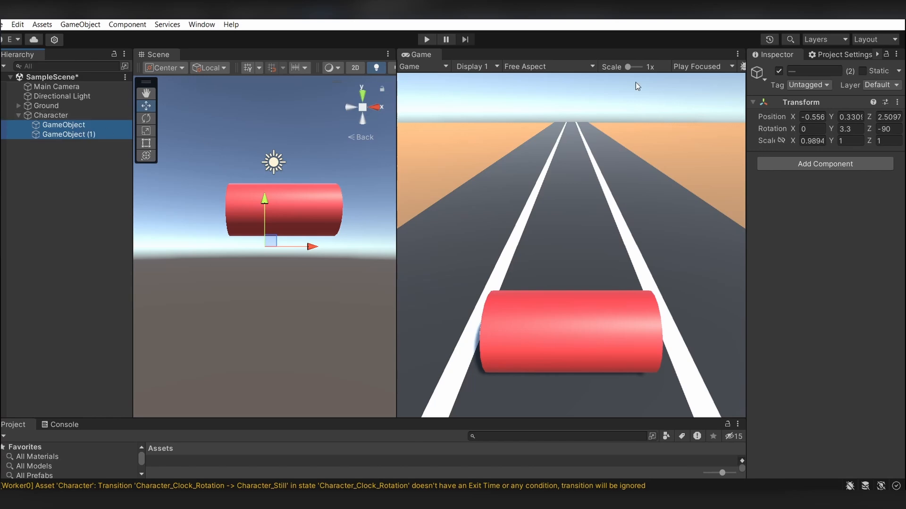
click(897, 102)
click(823, 114)
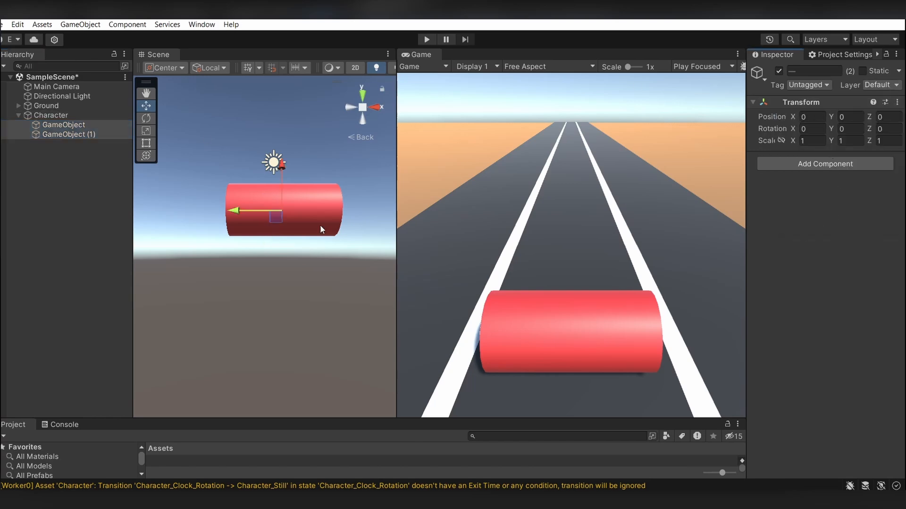
Step: Rearrange the hierarchy so Animation Holder is a child of Character and Rotation Holder is a child of Animation Holder
drag(61, 125, 60, 110)
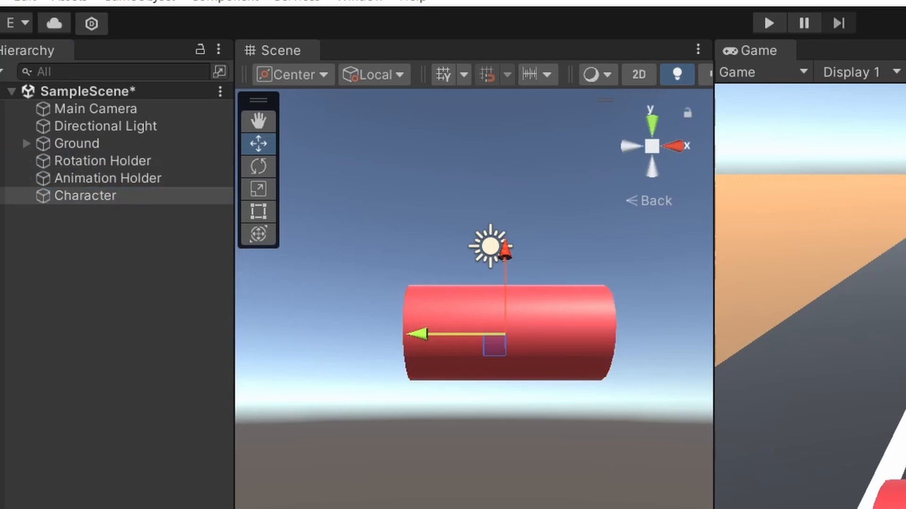
drag(136, 162, 152, 198)
click(123, 161)
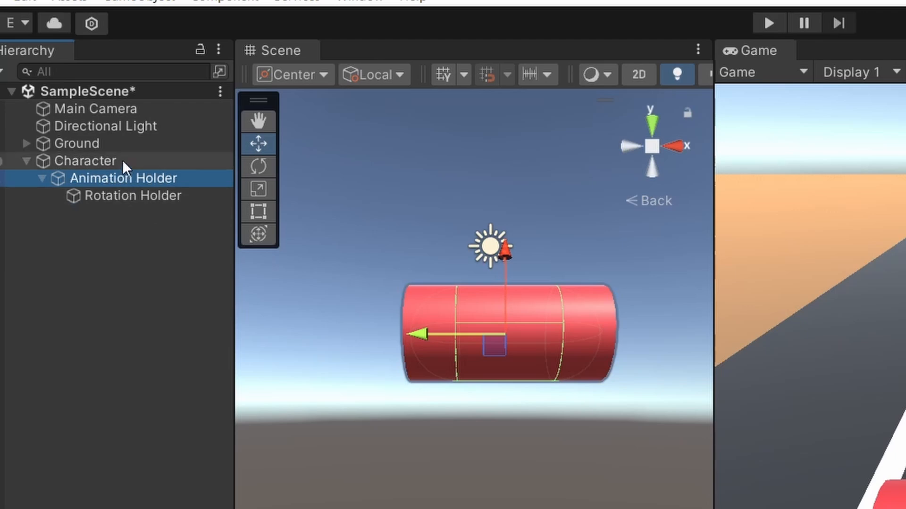
click(131, 354)
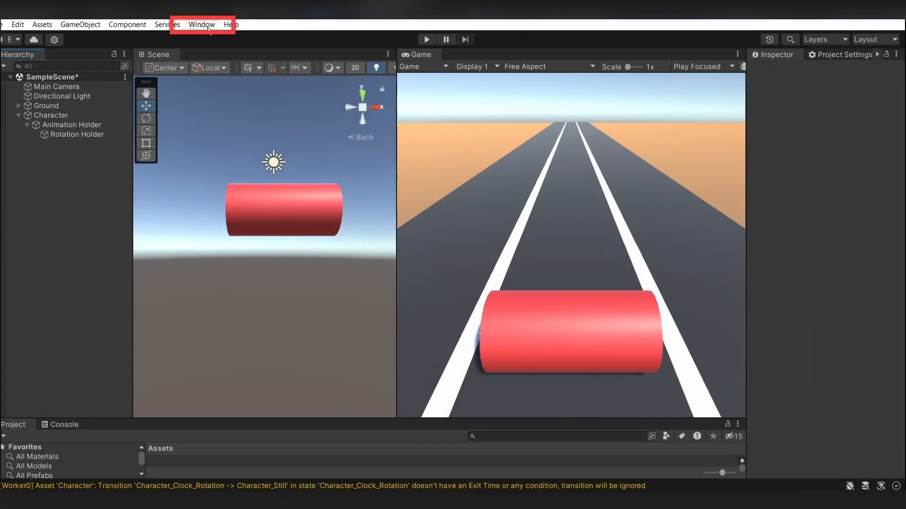
Step: Open the Animation window, dock it next to the Console and enlarge that docked area
click(202, 24)
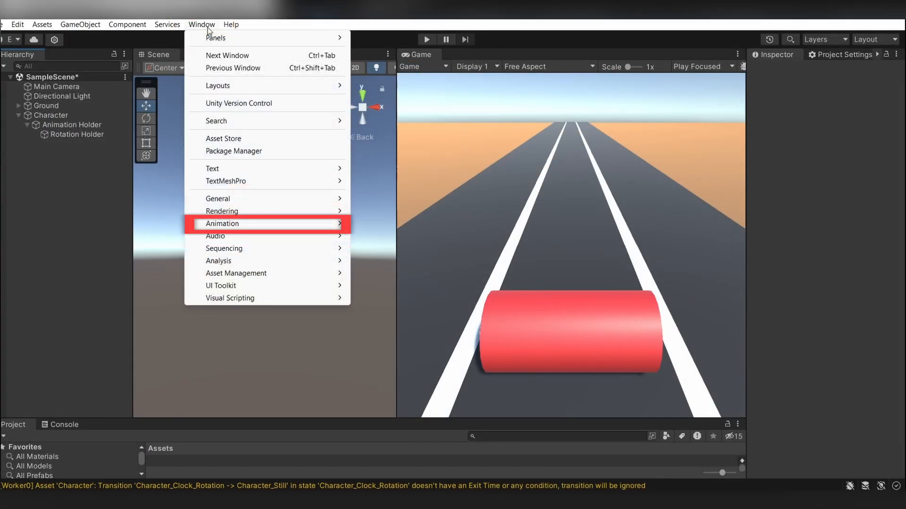
mouse_move(267, 222)
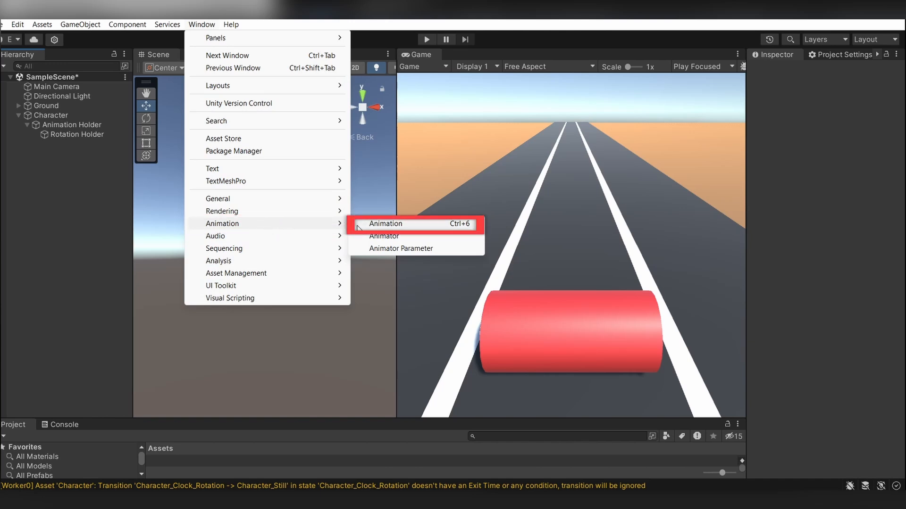
click(387, 224)
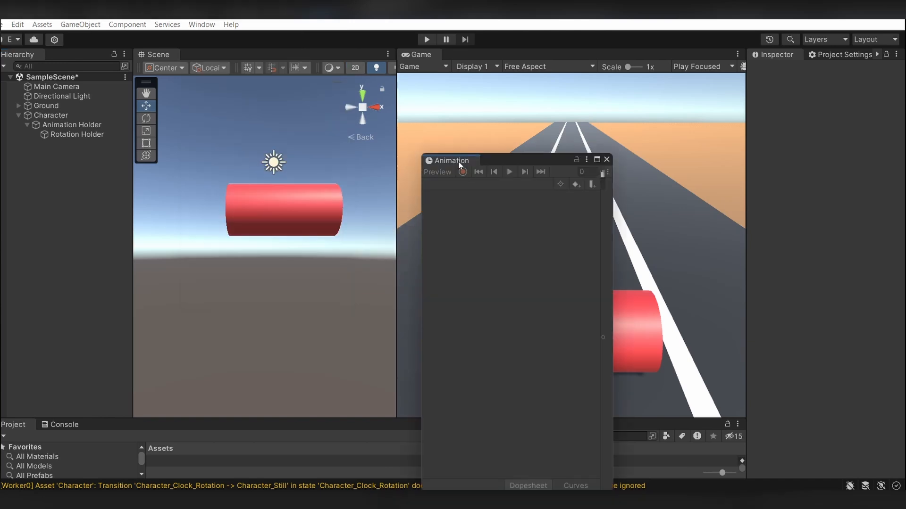
drag(458, 162, 106, 412)
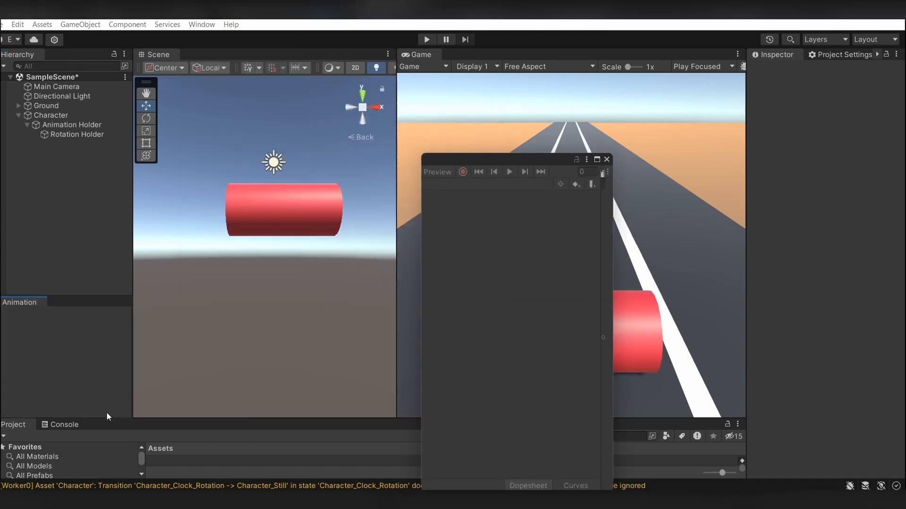
drag(184, 418, 259, 264)
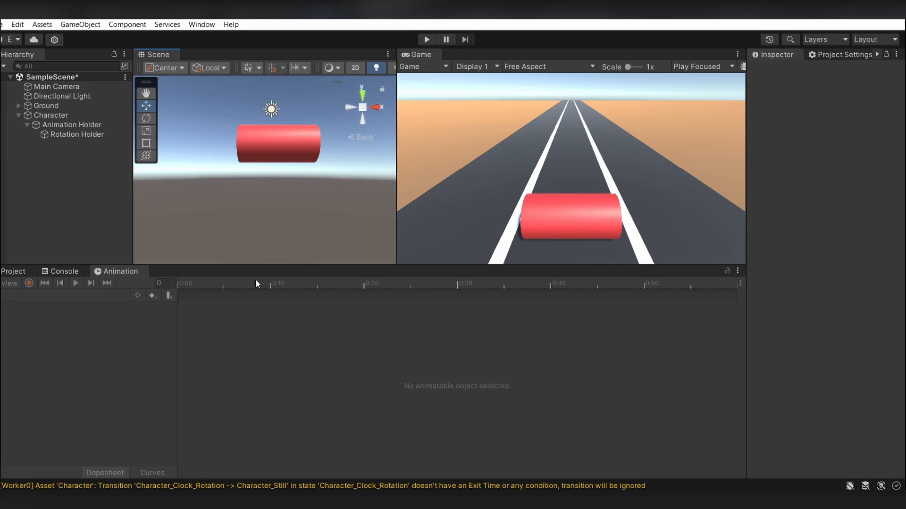
Step: Create a folder named Animations in Assets and open it
key(ctrl+5)
right_click(311, 336)
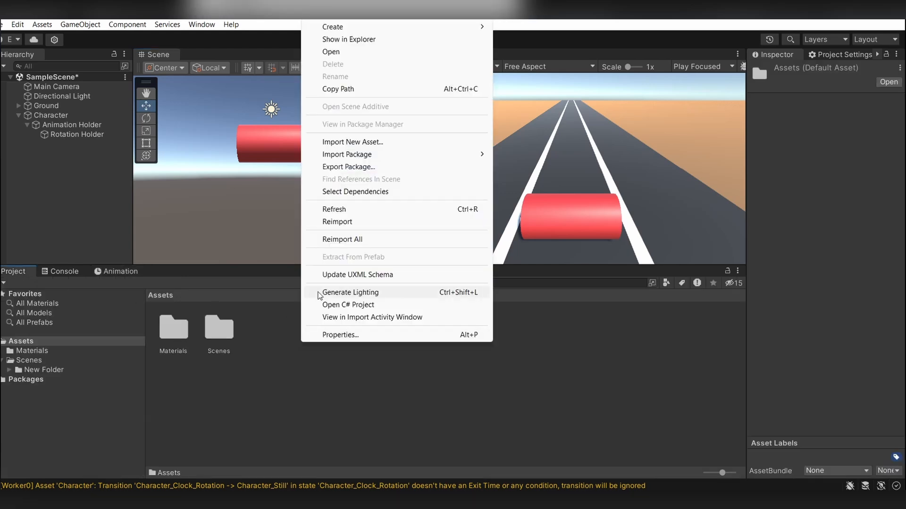
mouse_move(354, 27)
click(519, 32)
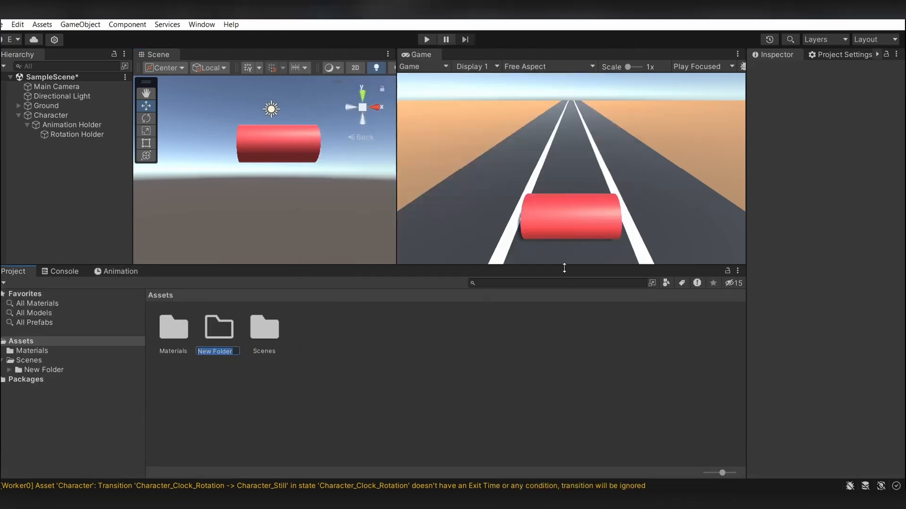
text(Animations)
key(Return)
double_click(176, 330)
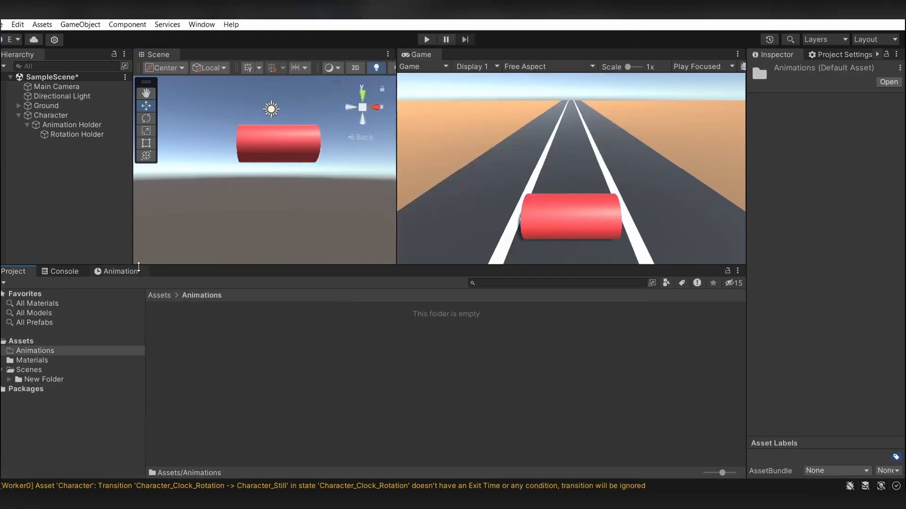
Step: Create an animation clip named character_center_state for Character in the Animations folder and check the generated assets
click(66, 117)
key(ctrl+6)
click(458, 400)
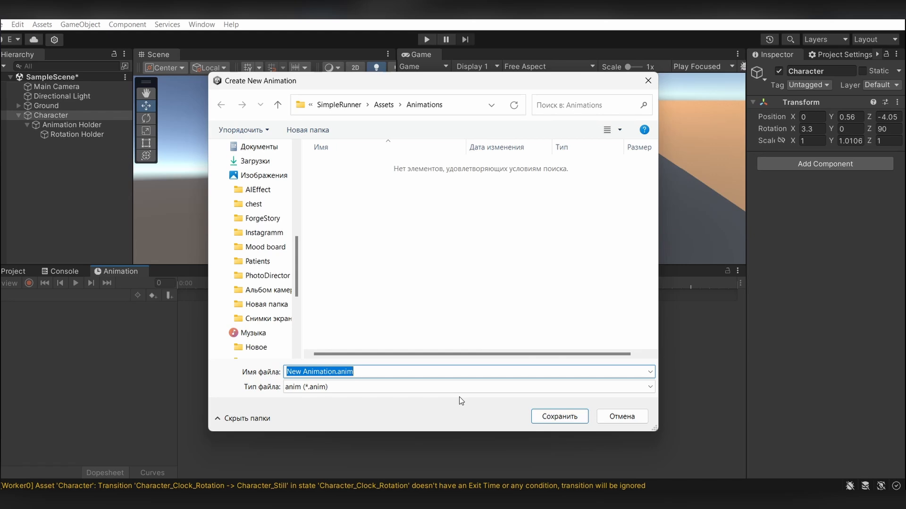
text(character_center_state)
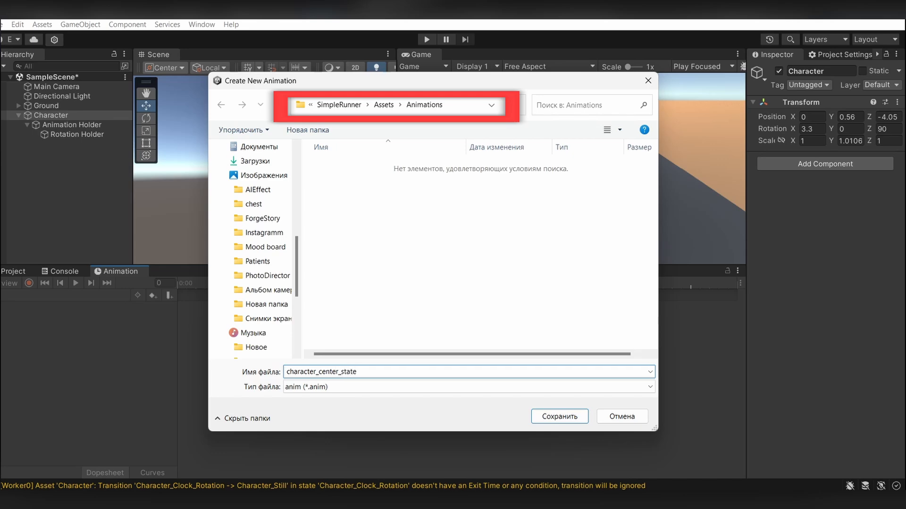
key(Return)
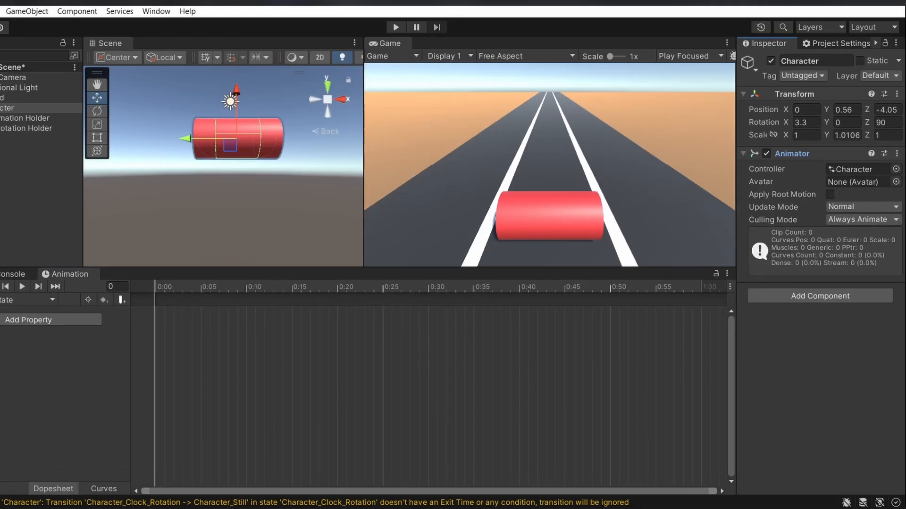
click(14, 272)
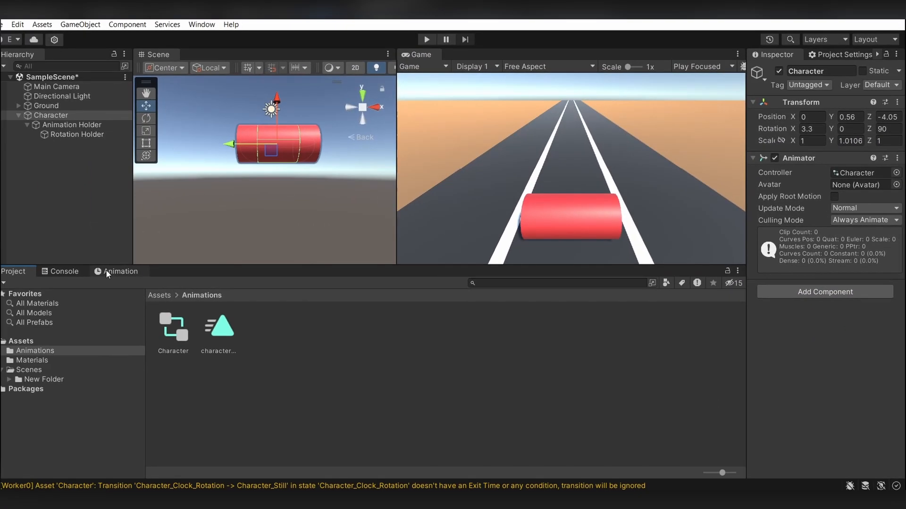
click(107, 271)
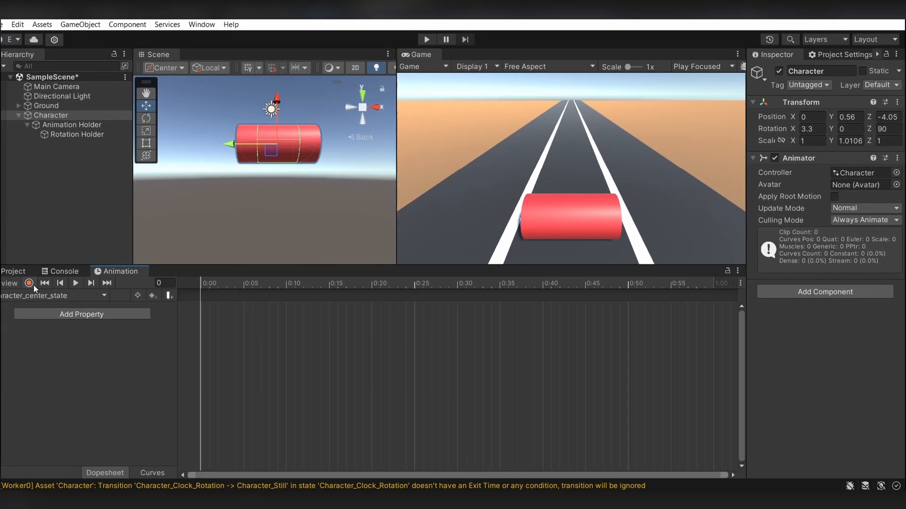
Step: Record a position keyframe for Character at 0:00 by shifting it along X to about -0.91
click(29, 283)
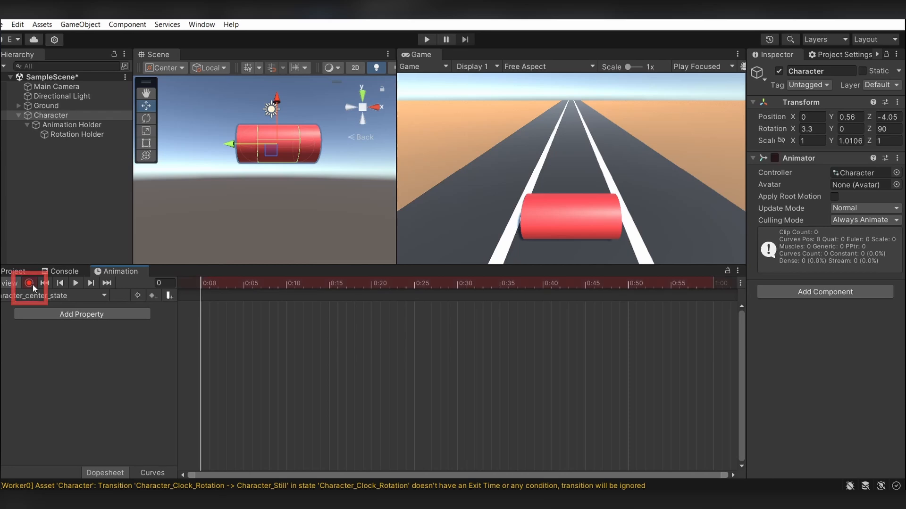
click(67, 116)
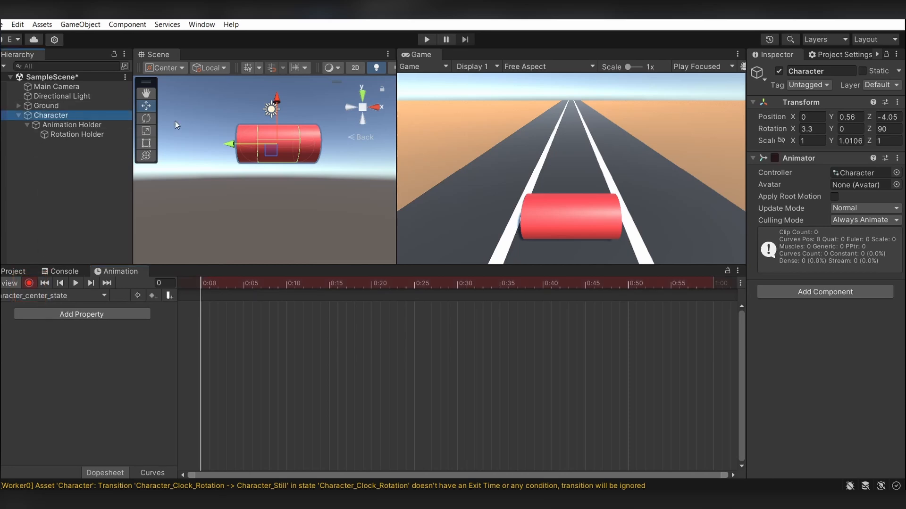
drag(791, 118, 771, 114)
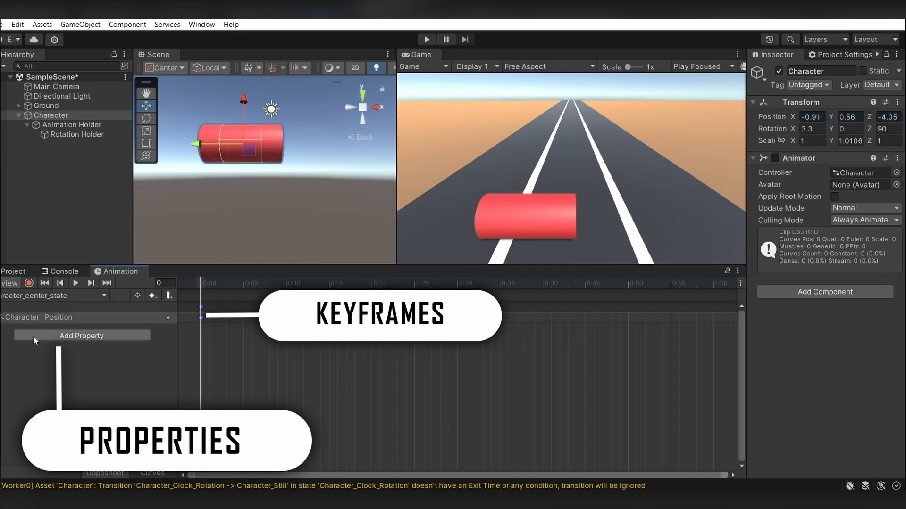
Step: Expand the Character position property and set its Position.x keyframe to 0
click(1, 317)
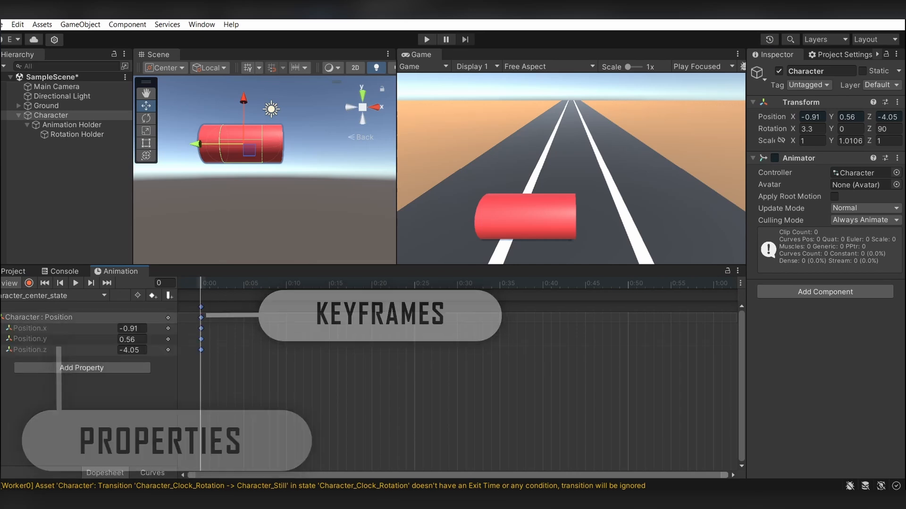
click(51, 328)
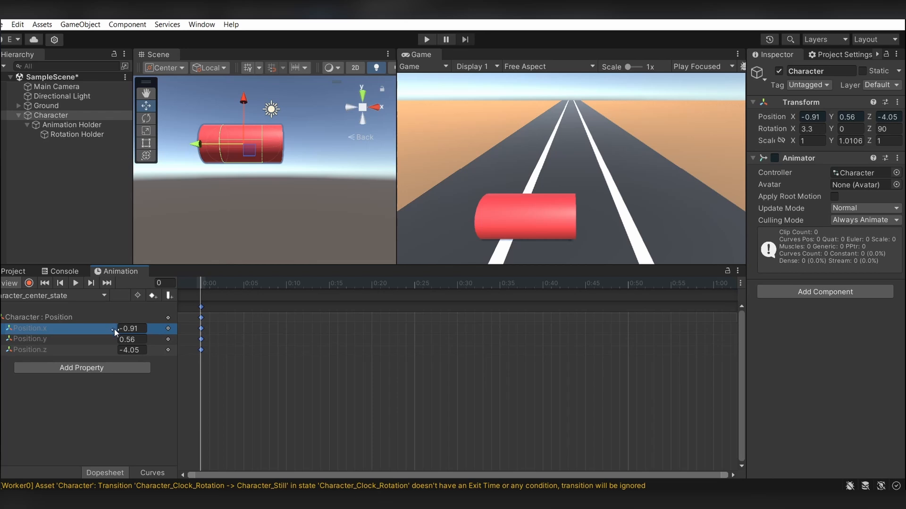
click(137, 329)
text(0)
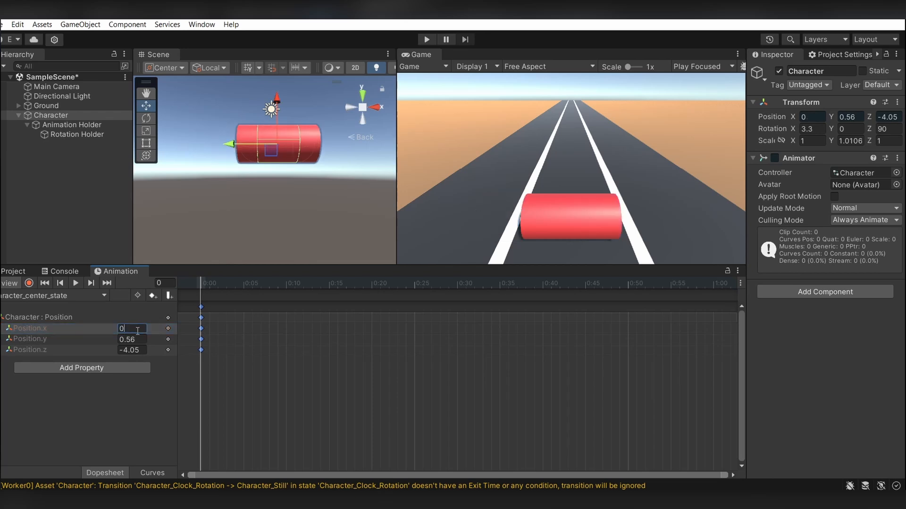
key(Return)
Step: Copy the 0:00 position keyframes of character_center_state to 0:40 and play the clip as a preview
key(ctrl+c)
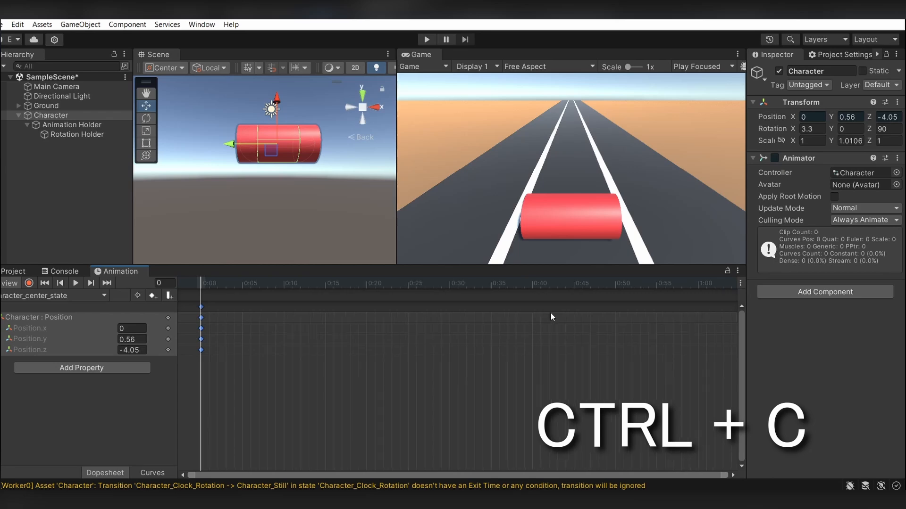
middle_drag(522, 313, 479, 312)
scroll(470, 311, down, 4)
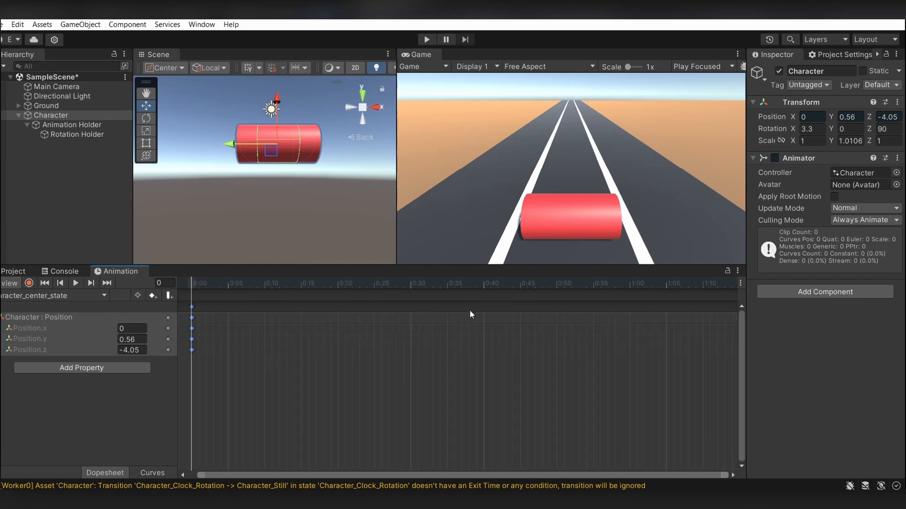
click(476, 343)
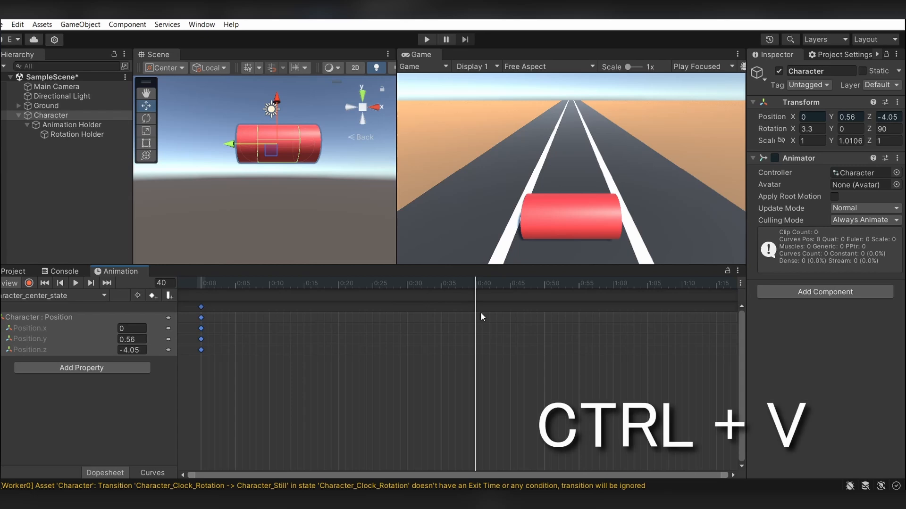
key(ctrl+v)
click(77, 282)
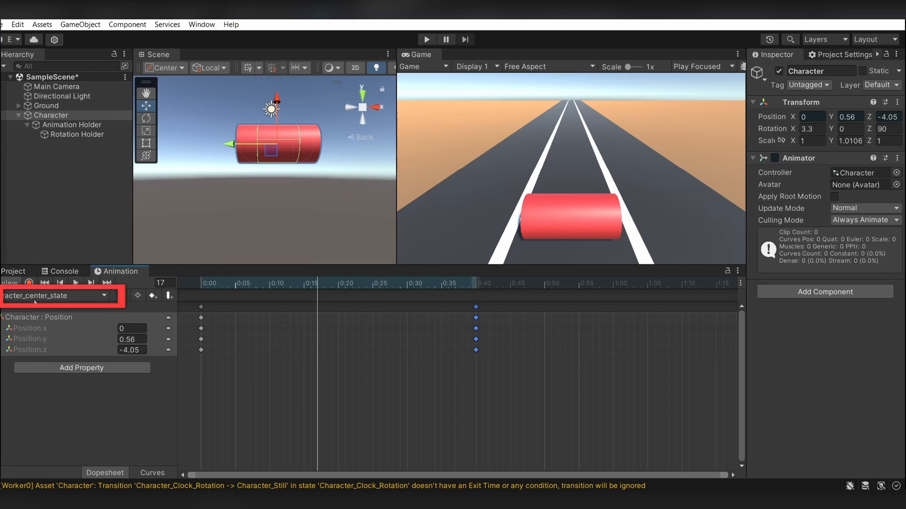
Step: Create an animation clip named character_left_state and record a 0:00 Character position keyframe shifted along X to about -2.89
click(35, 300)
click(54, 326)
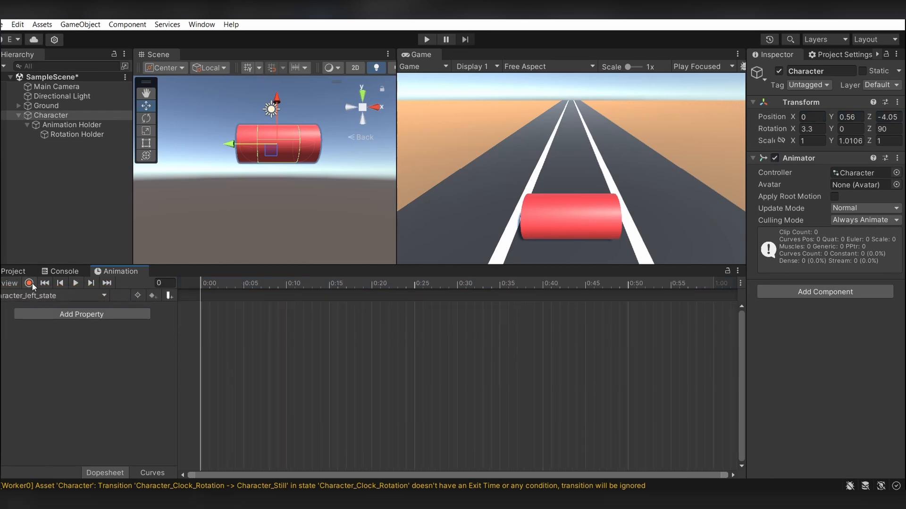
click(29, 283)
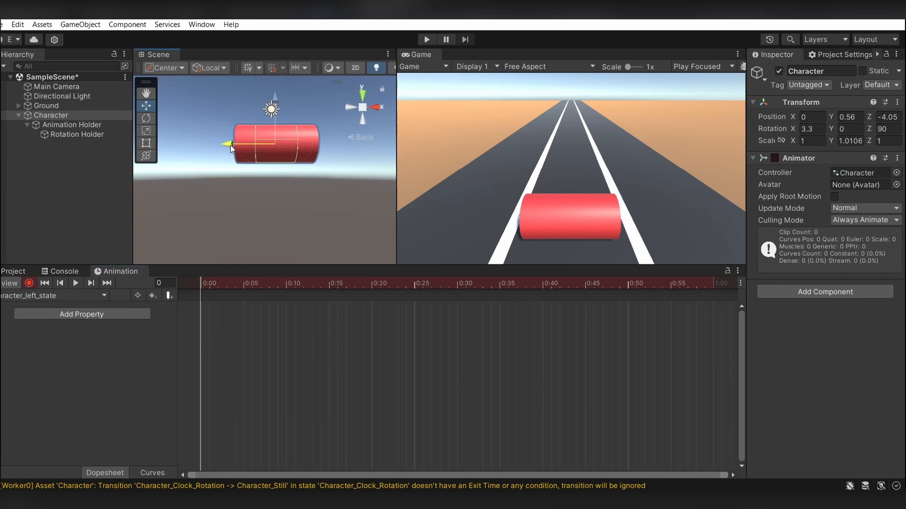
drag(235, 146, 128, 147)
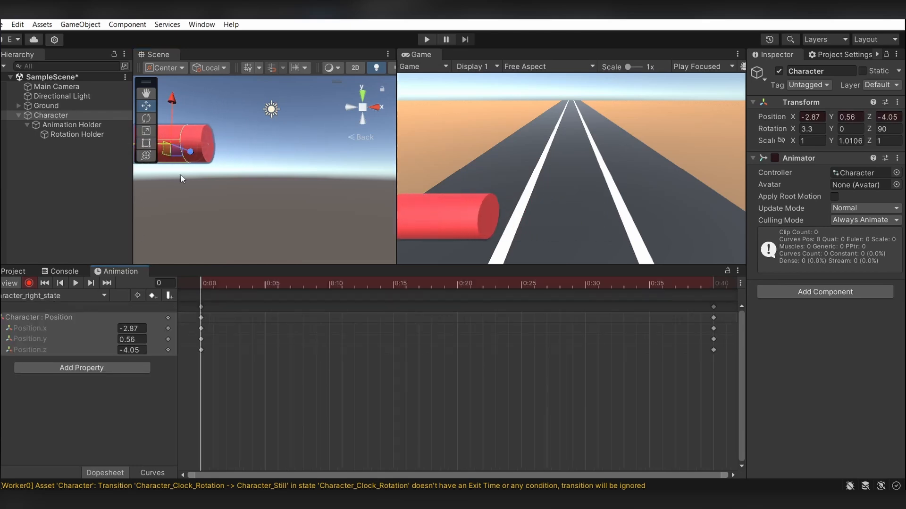
drag(798, 120, 10, 140)
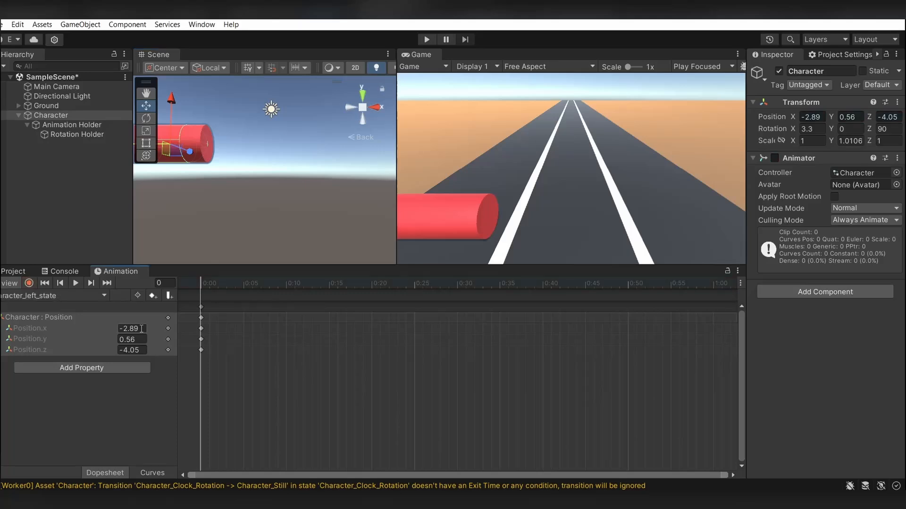
Step: Copy the 0:00 position keyframes of character_left_state to 0:40 and preview the clip
drag(220, 355, 196, 295)
key(ctrl+c)
click(542, 284)
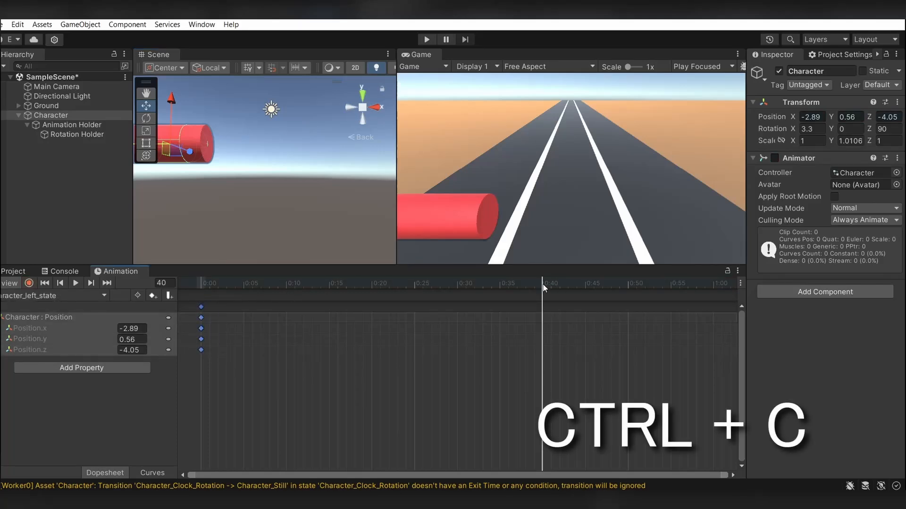
key(ctrl+v)
drag(541, 286, 64, 298)
click(76, 284)
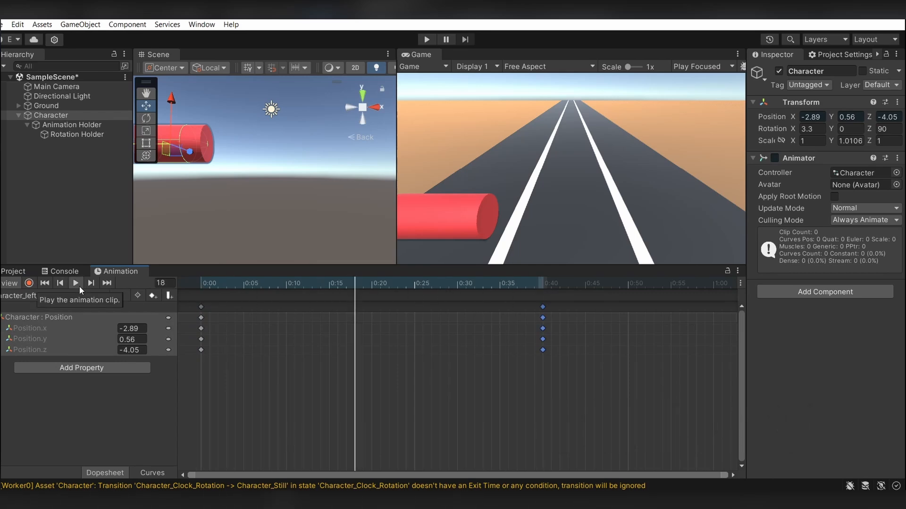
Step: Create an animation clip named character_right_state for Character
click(45, 298)
click(41, 333)
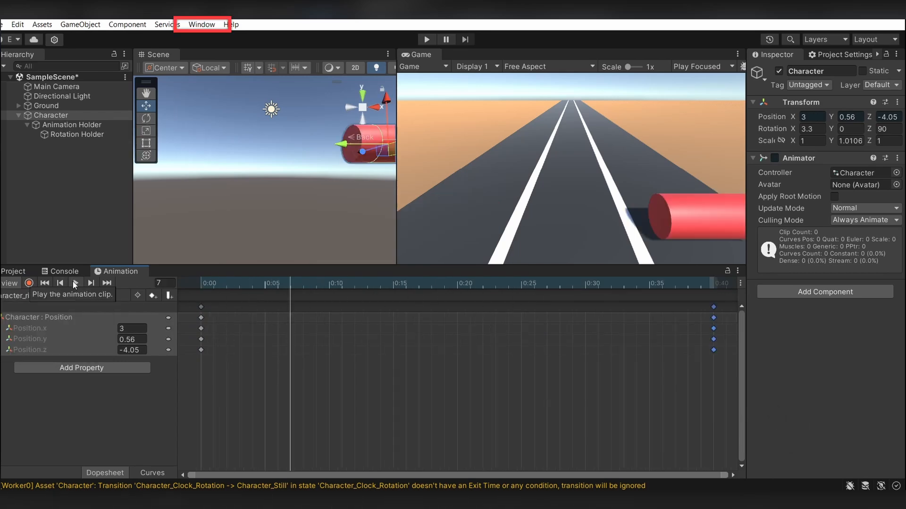
Step: Open the Animator window and dock it beside the Scene view
click(213, 25)
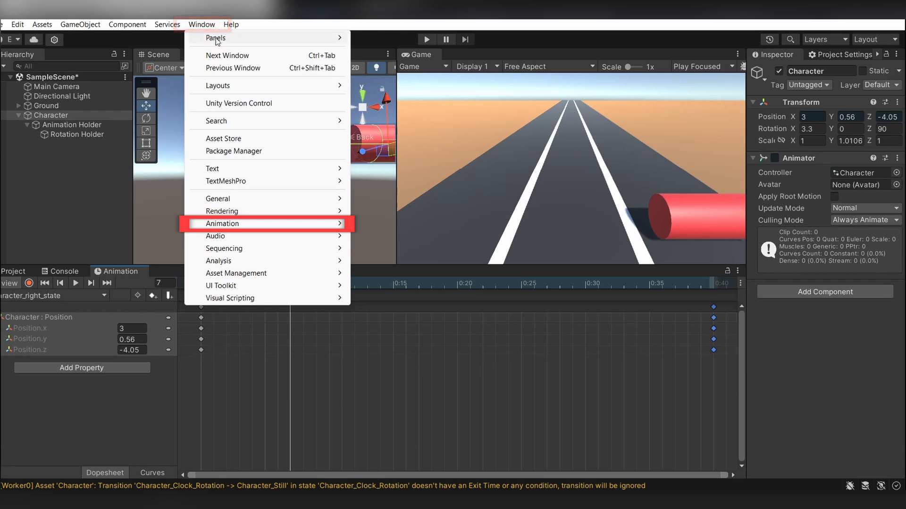
mouse_move(250, 220)
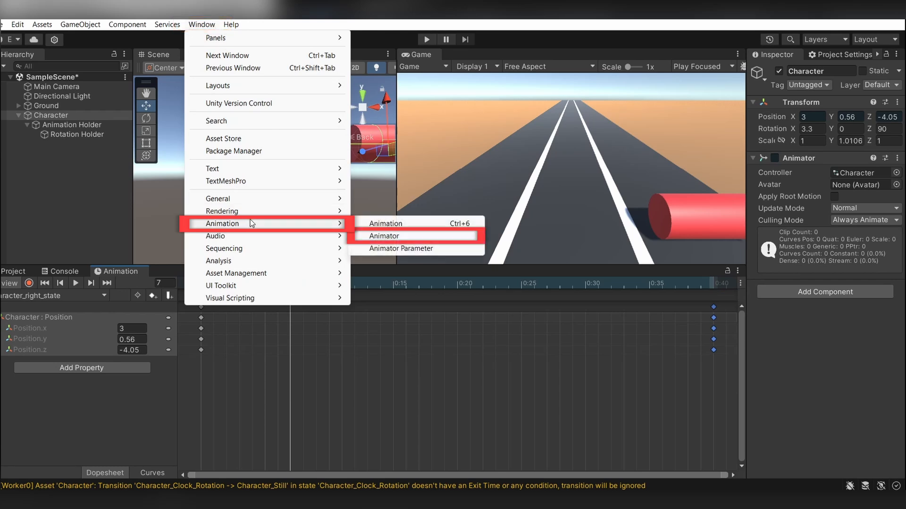
click(384, 236)
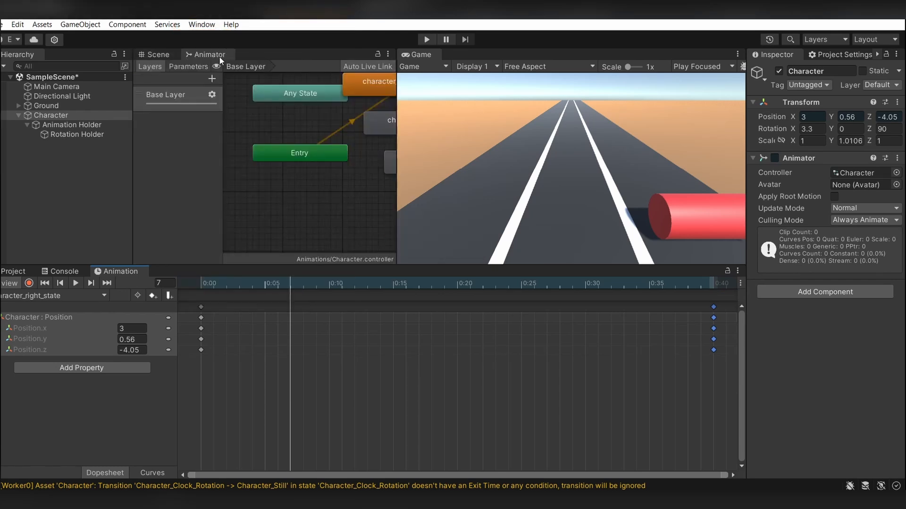
drag(207, 54, 549, 133)
drag(471, 100, 194, 54)
Step: Stack the Any State, Exit and Entry nodes in one column above character_center_state in the state graph
scroll(319, 195, down, 4)
middle_drag(314, 185, 270, 160)
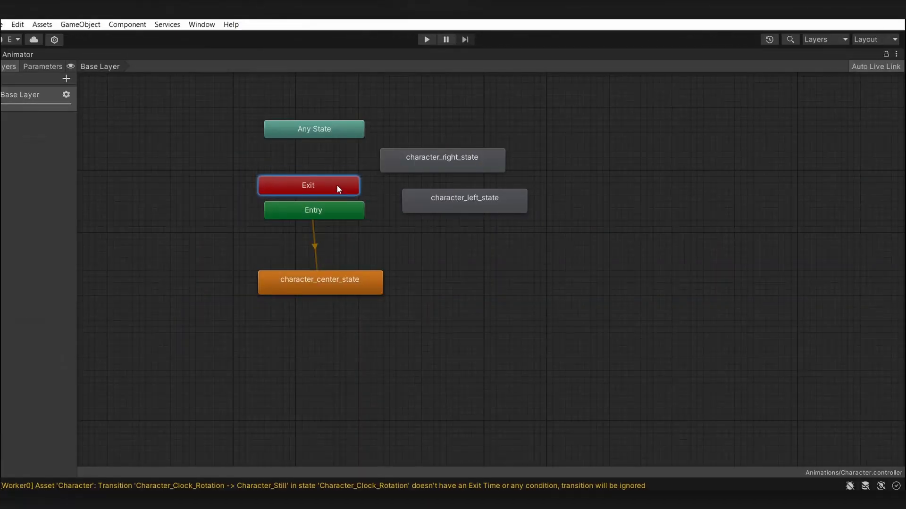
drag(337, 188, 343, 183)
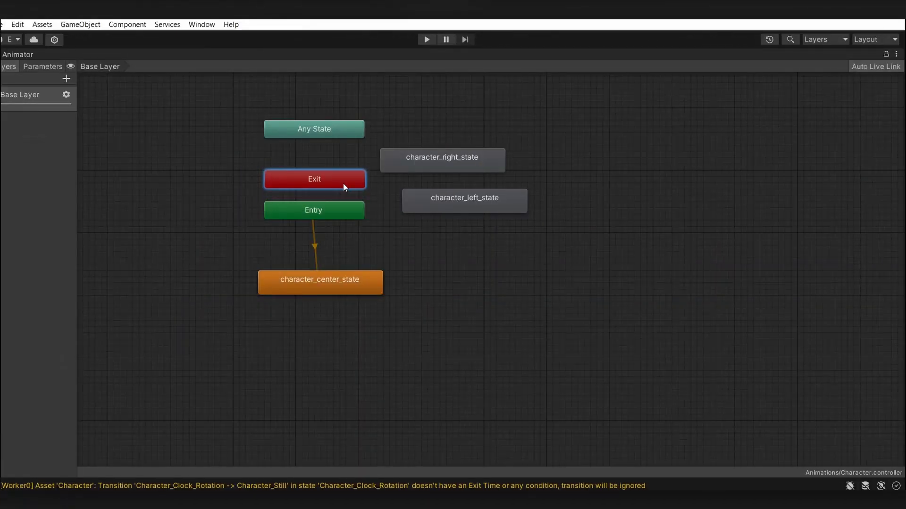
drag(334, 138, 335, 153)
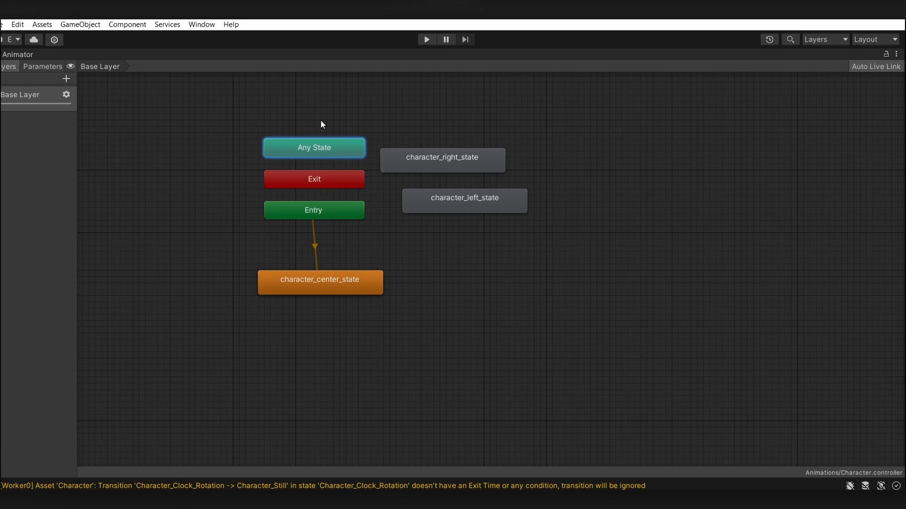
drag(225, 101, 371, 235)
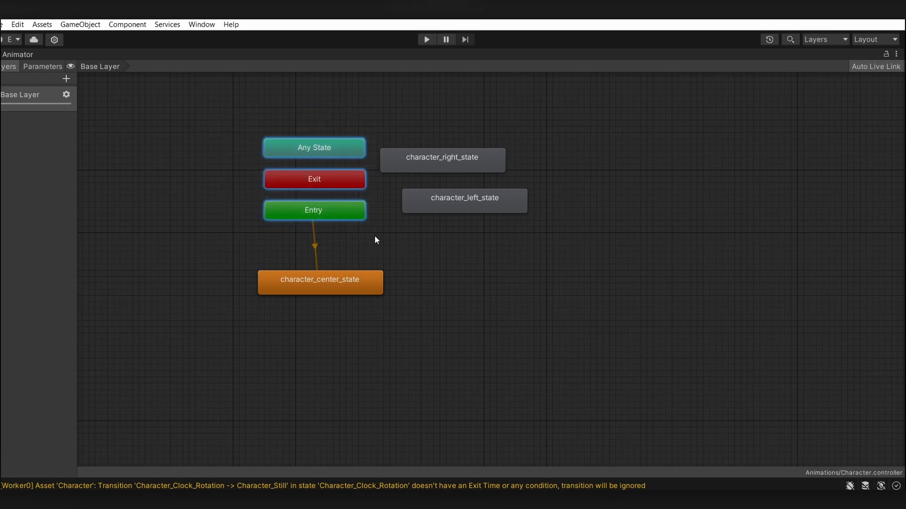
click(375, 237)
Step: Line up character_left_state and character_right_state on either side of character_center_state
drag(435, 199, 448, 281)
drag(440, 160, 568, 232)
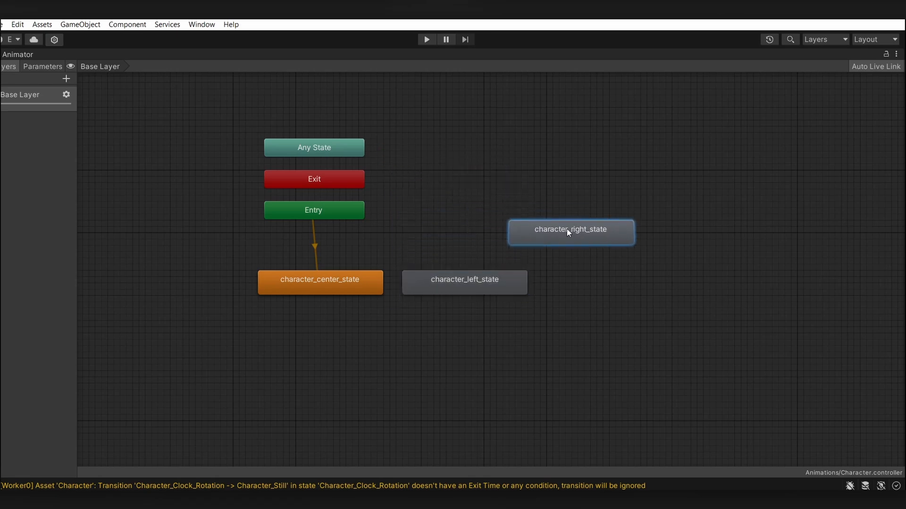
drag(466, 282, 177, 282)
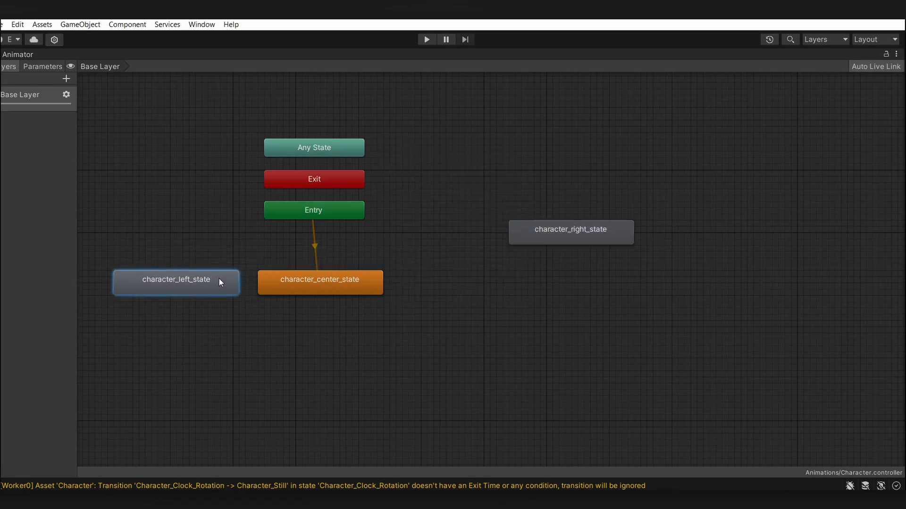
drag(533, 236, 423, 283)
Step: Widen the Animator's side area and examine the controller's parameters, layers and Base Layer settings
drag(77, 116, 164, 123)
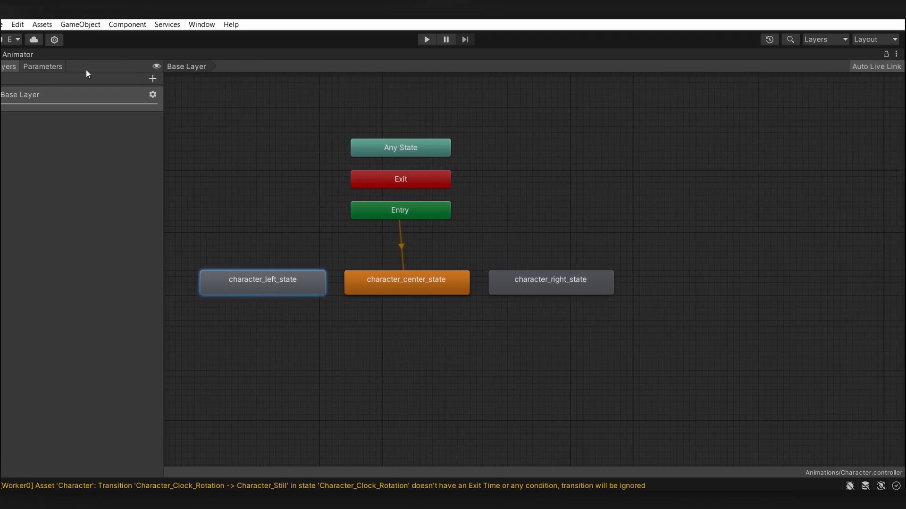
click(43, 66)
click(8, 67)
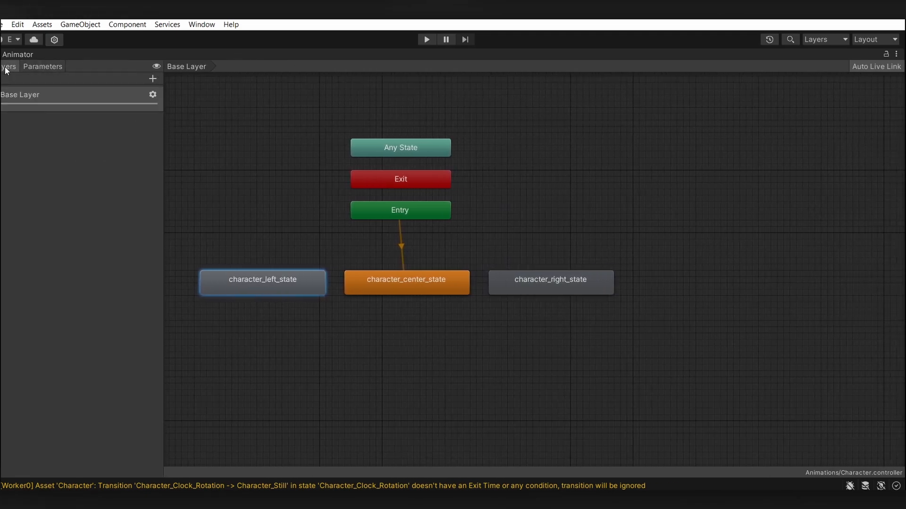
click(36, 70)
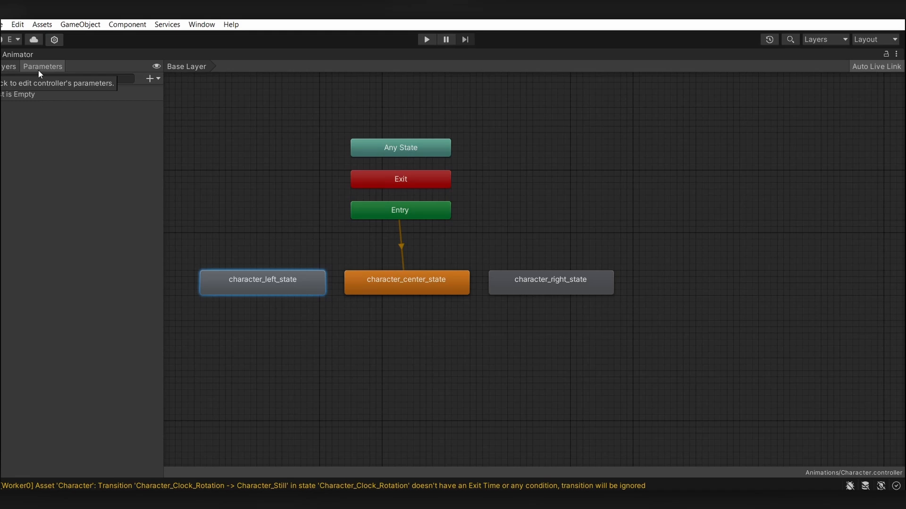
click(13, 64)
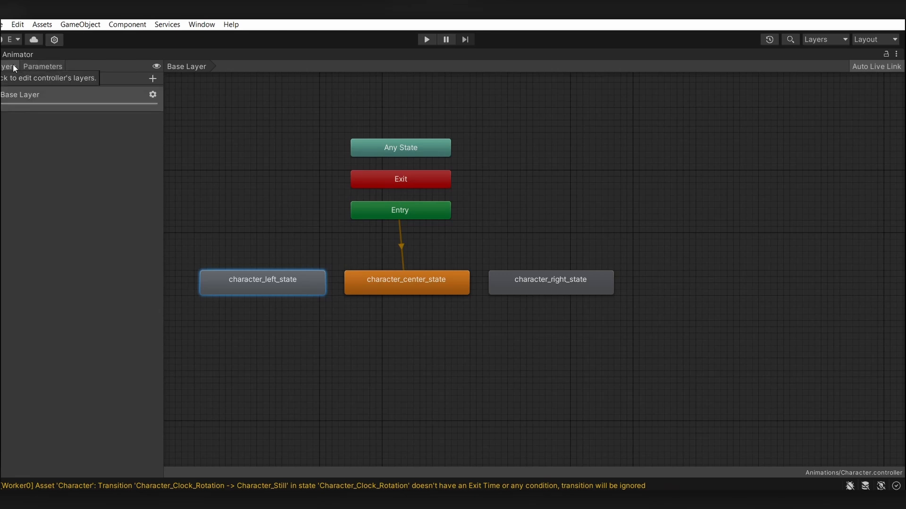
click(152, 94)
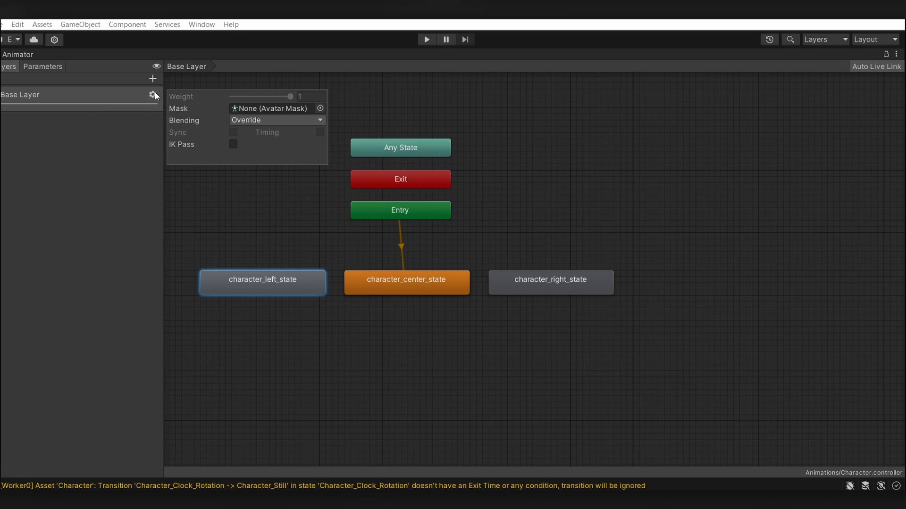
Step: Make a transition from Entry to character_right_state and play the scene to test it as the default state
right_click(404, 208)
click(475, 228)
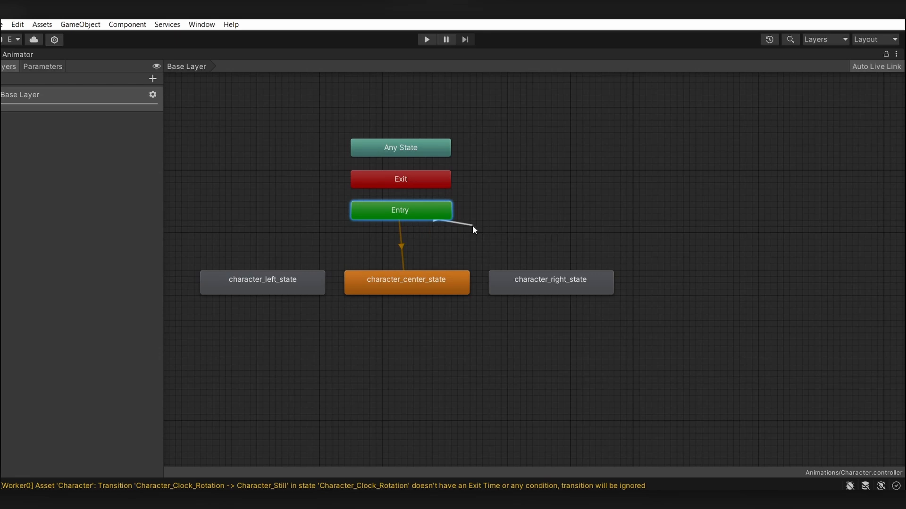
click(571, 289)
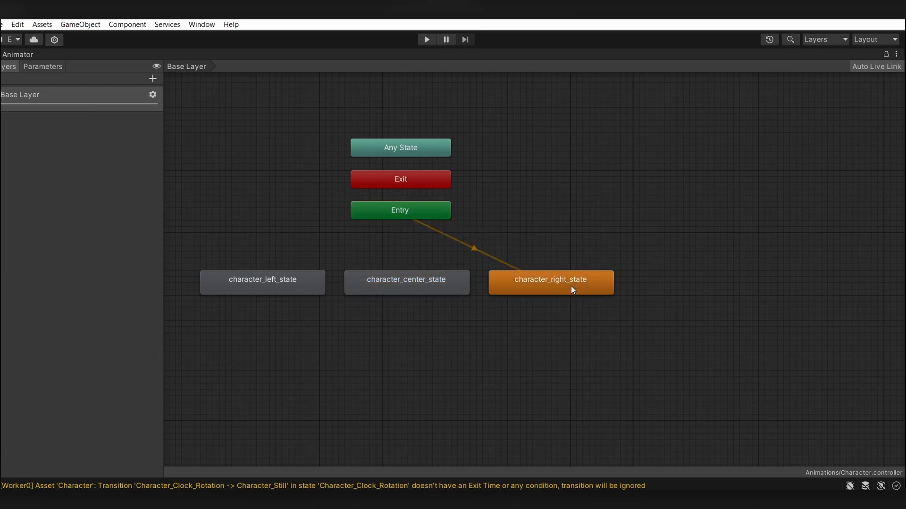
click(431, 41)
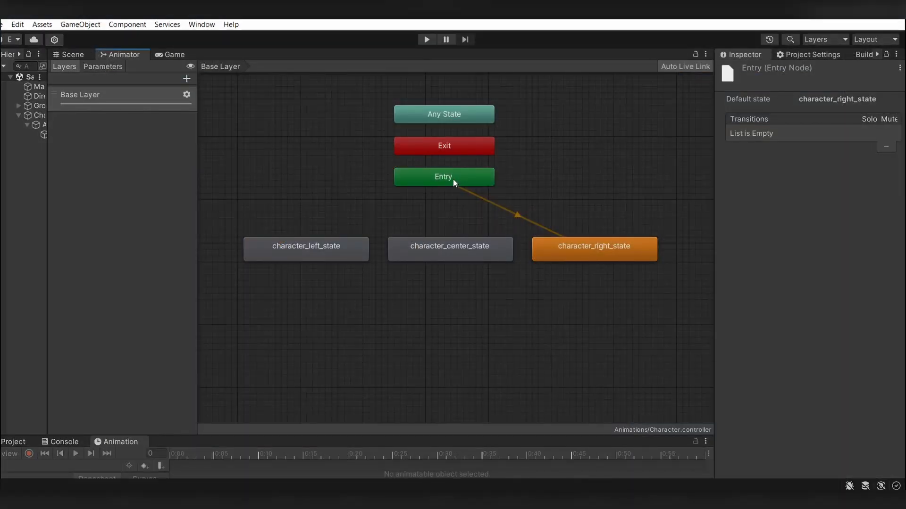
Step: Redirect the Entry transition to character_center_state, centre that state under Entry and align character_right_state beside it
right_click(452, 178)
click(493, 187)
click(453, 247)
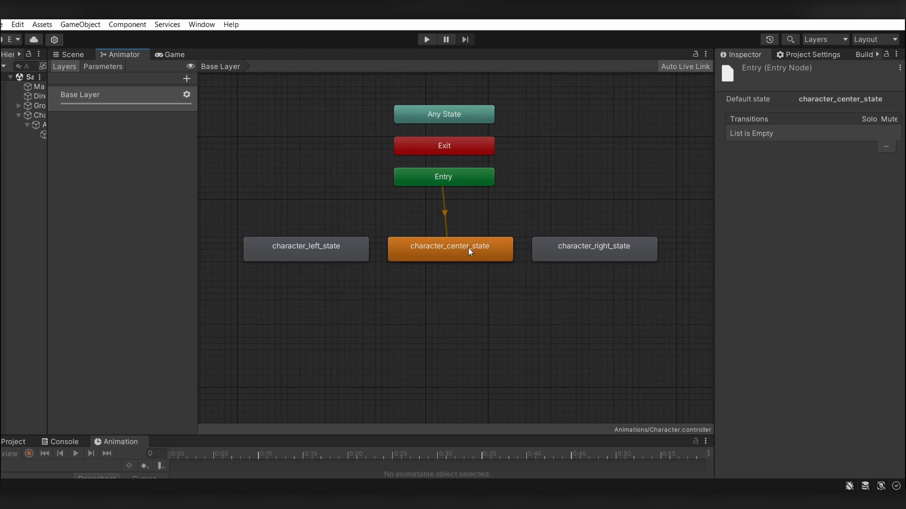
drag(467, 247, 441, 247)
drag(563, 250, 553, 249)
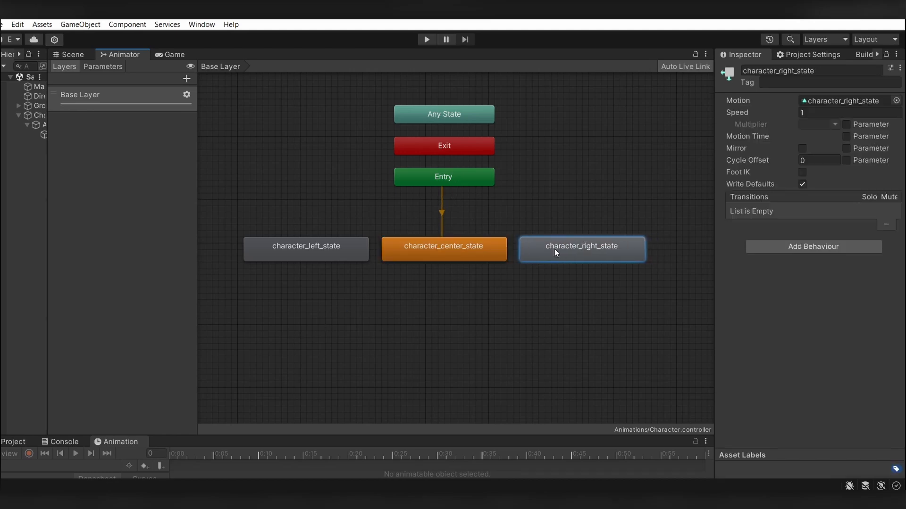
Step: Add transitions from character_center_state to character_right_state and to character_left_state
right_click(422, 247)
click(444, 253)
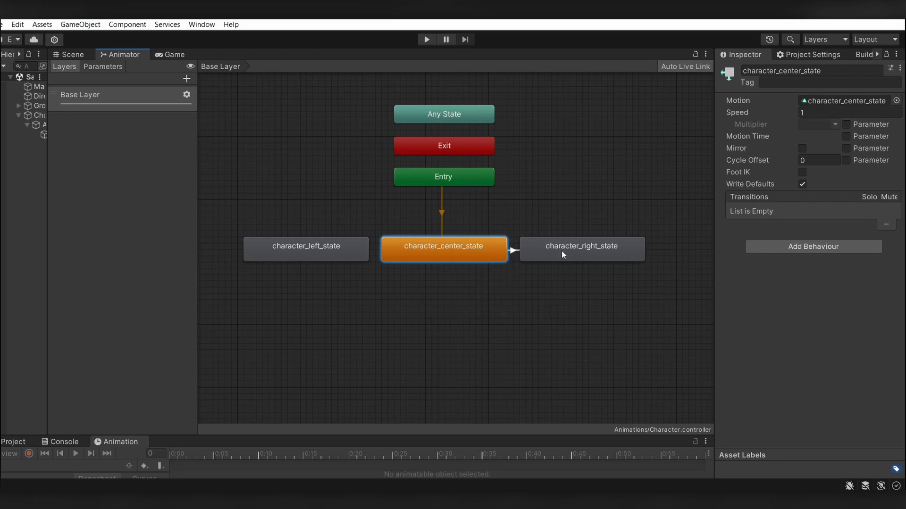
click(566, 250)
right_click(431, 251)
click(491, 257)
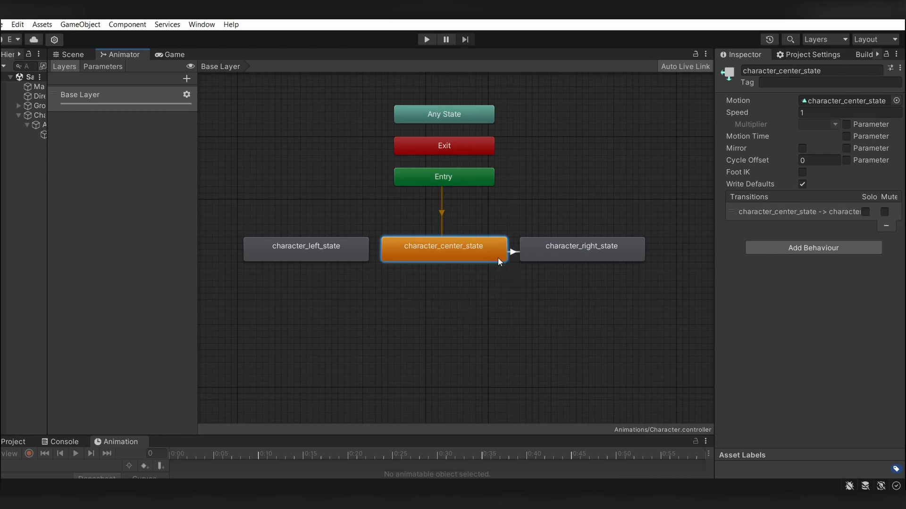
click(347, 248)
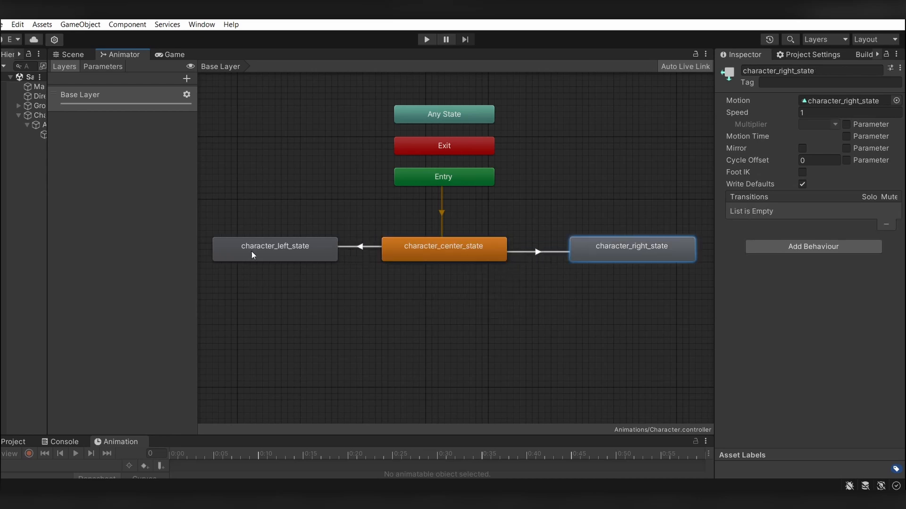
Step: Turn off Loop Time for the character state clips and Write Defaults on the left, center and right states
double_click(253, 250)
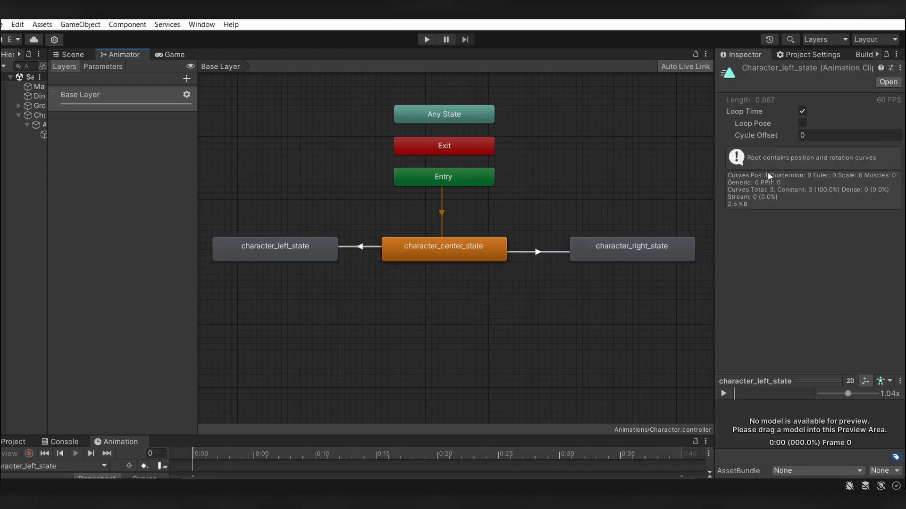
double_click(479, 247)
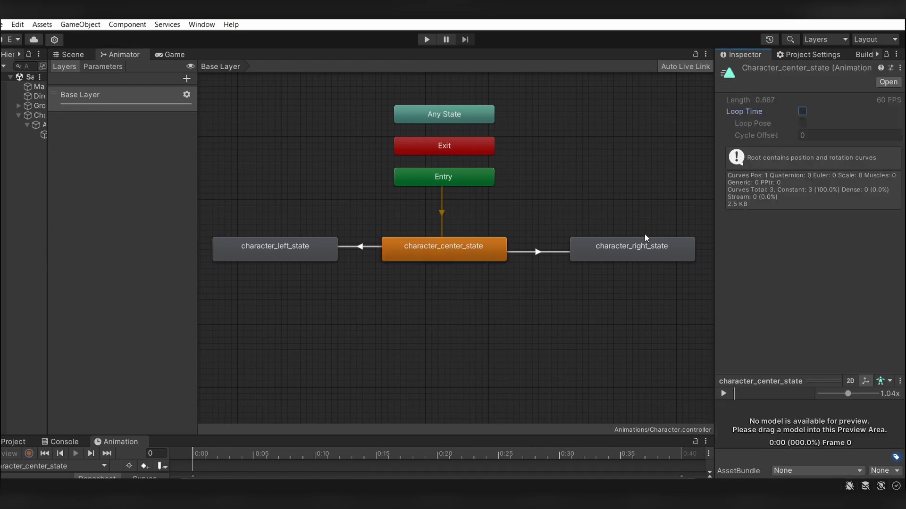
click(650, 251)
click(803, 184)
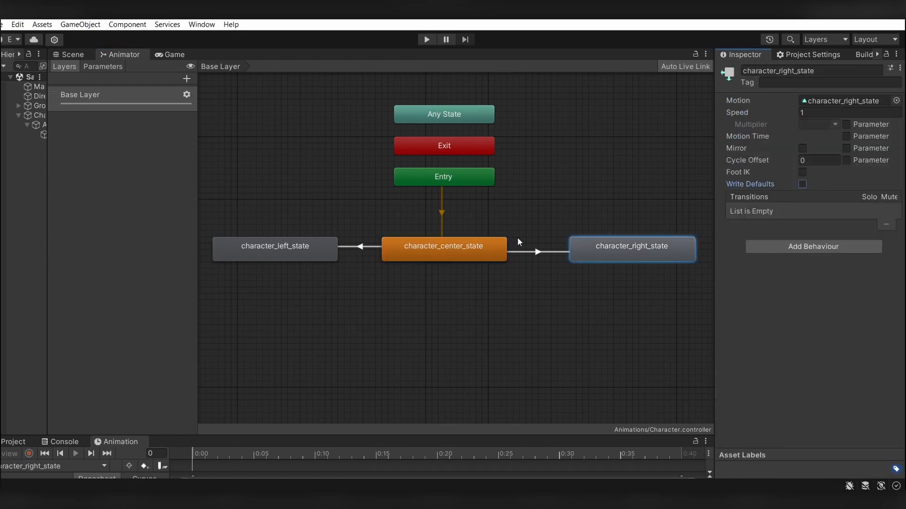
click(471, 250)
click(802, 183)
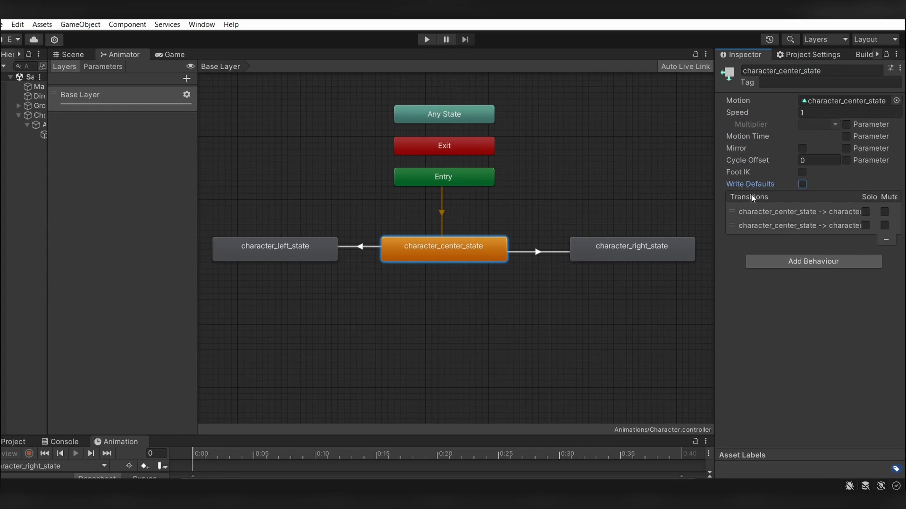
click(319, 256)
click(802, 184)
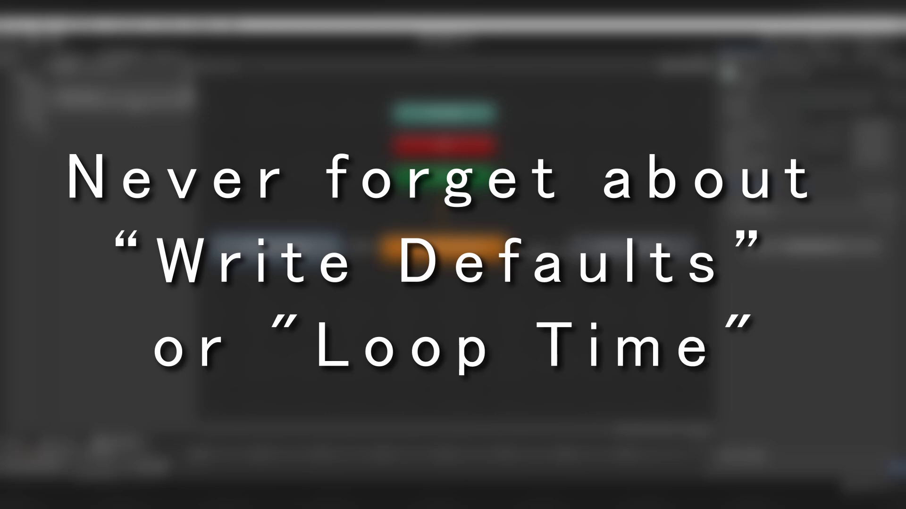
Step: Add two trigger parameters to the Animator controller, named "to left" and "to right"
click(110, 69)
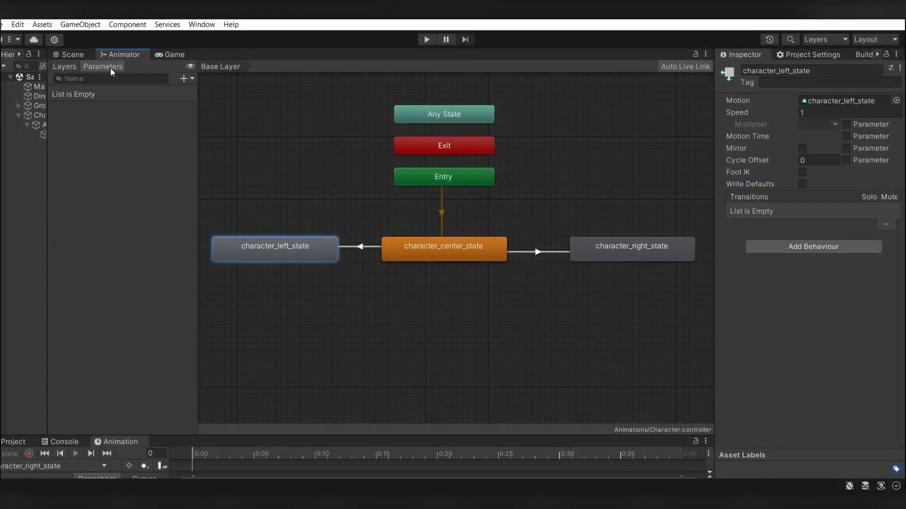
click(183, 79)
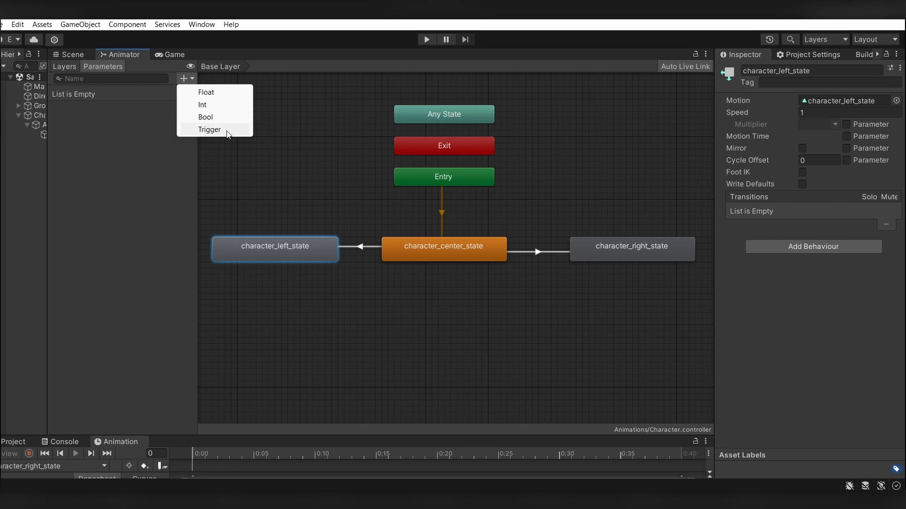
click(210, 129)
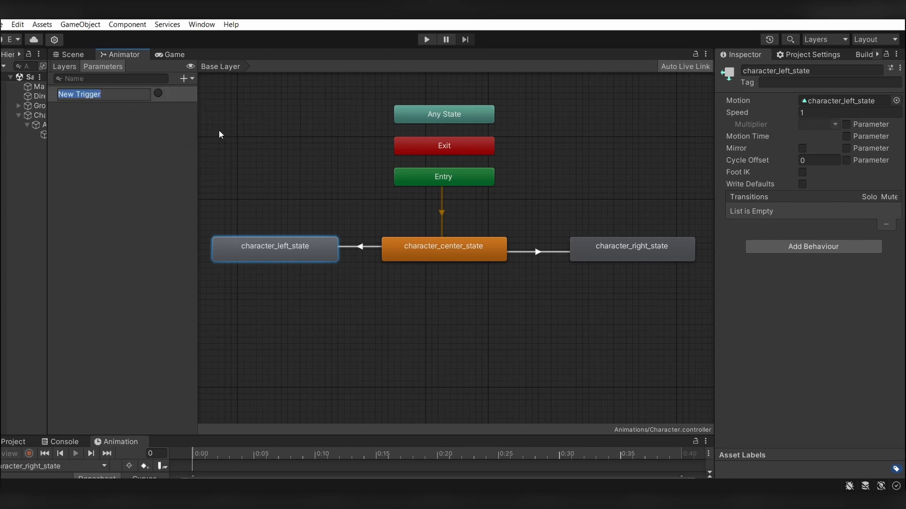
text(to left)
key(Return)
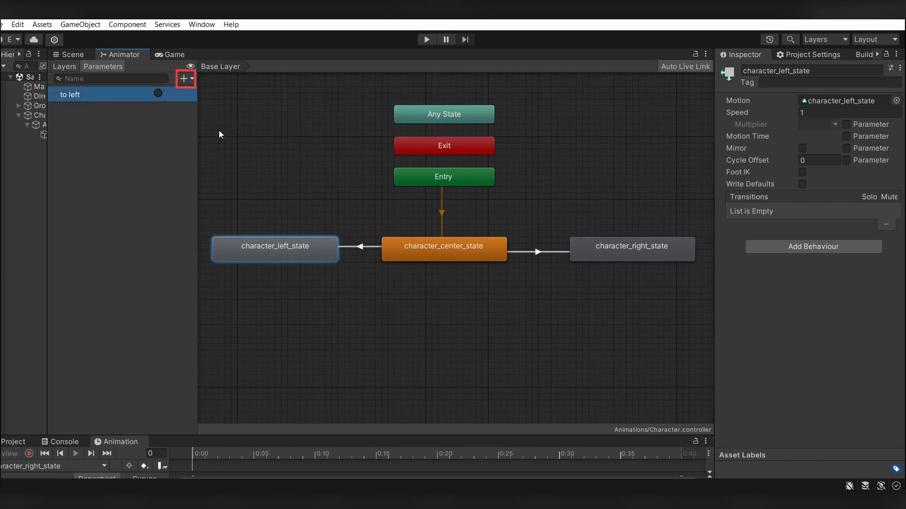
click(184, 79)
click(218, 126)
text(to right)
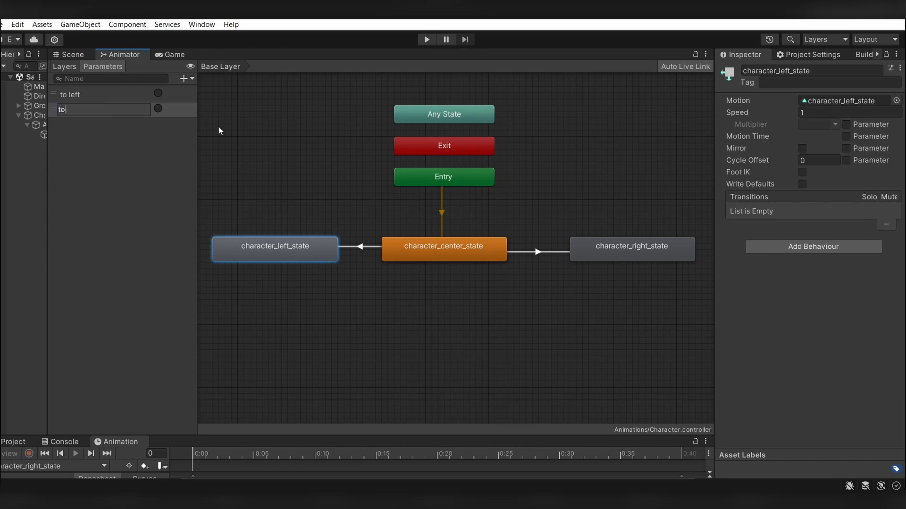
Step: Add the condition "to left" to the center-to-left transition and "to right" to the center-to-right transition
click(358, 246)
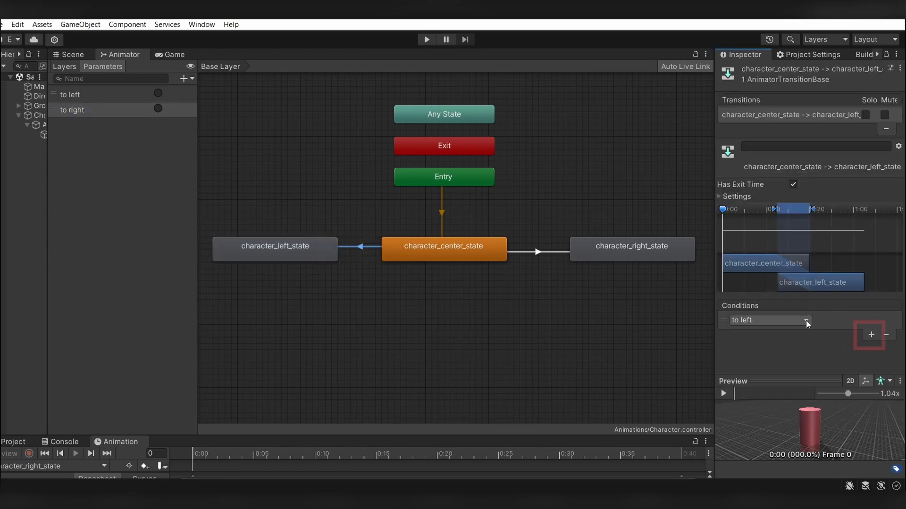
click(541, 251)
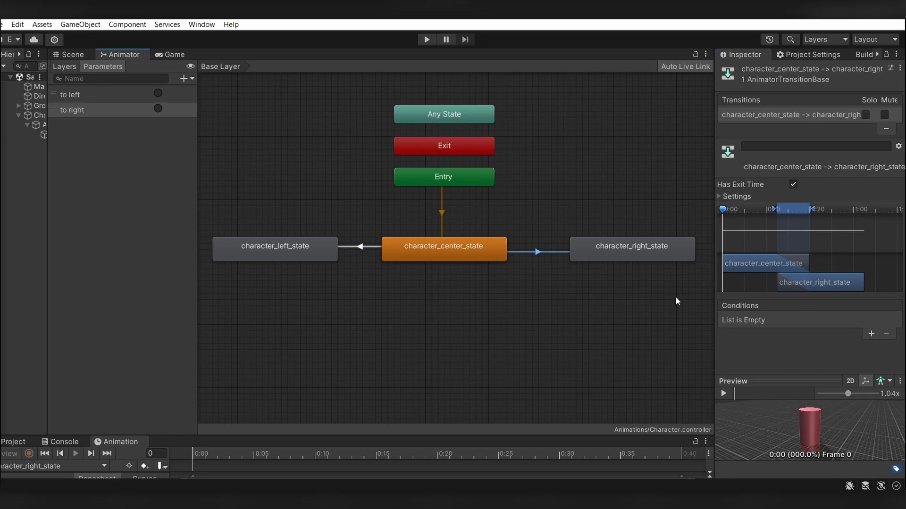
click(870, 334)
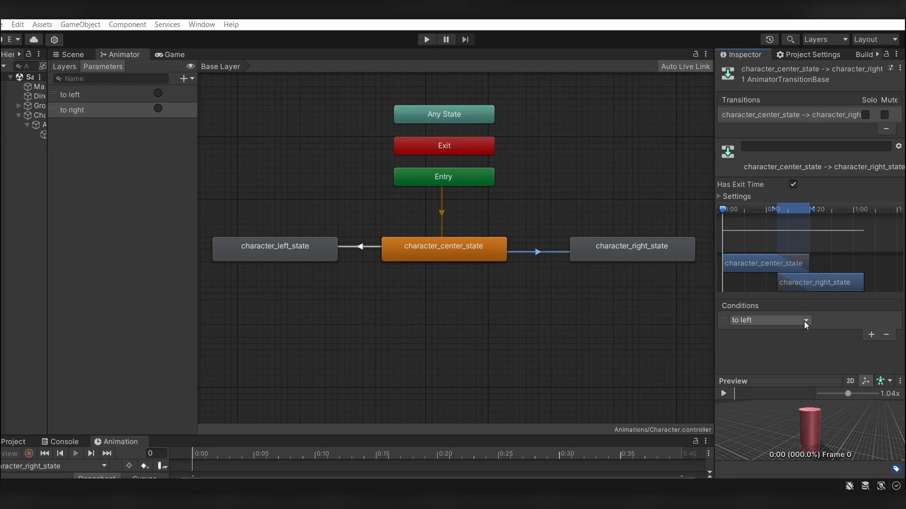
click(803, 319)
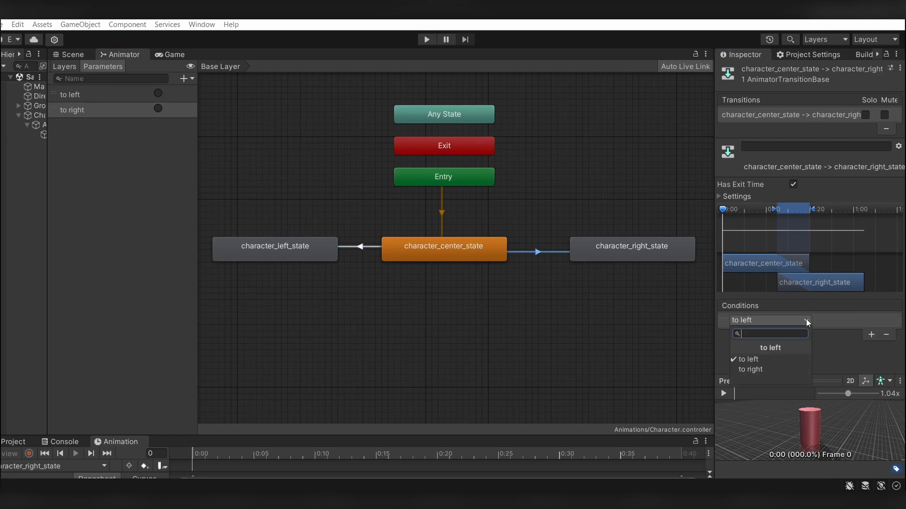
click(758, 369)
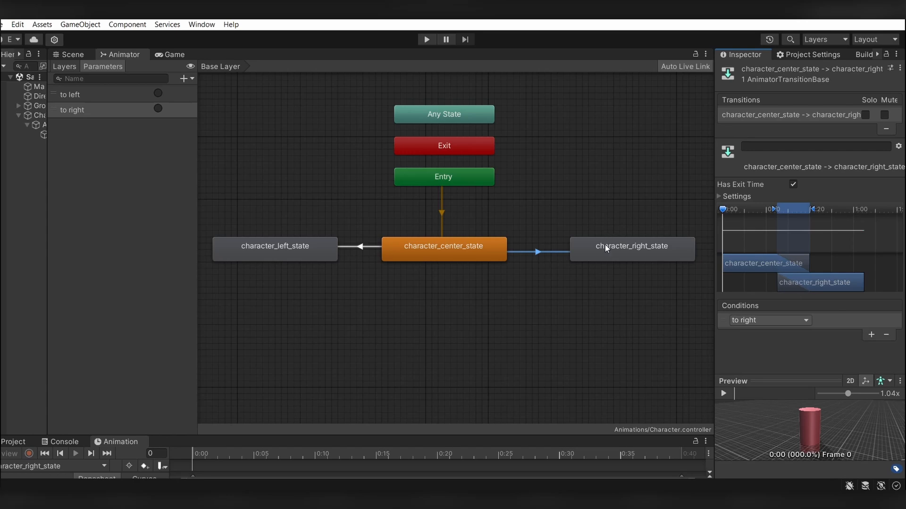
Step: Make return transitions from character_left_state and from character_right_state to character_center_state
right_click(301, 258)
click(324, 262)
click(439, 259)
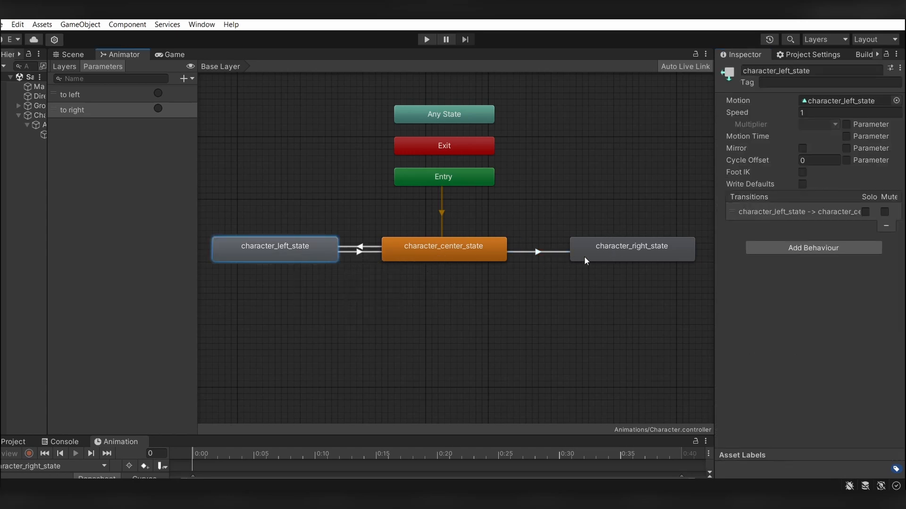
right_click(599, 254)
click(615, 262)
click(491, 251)
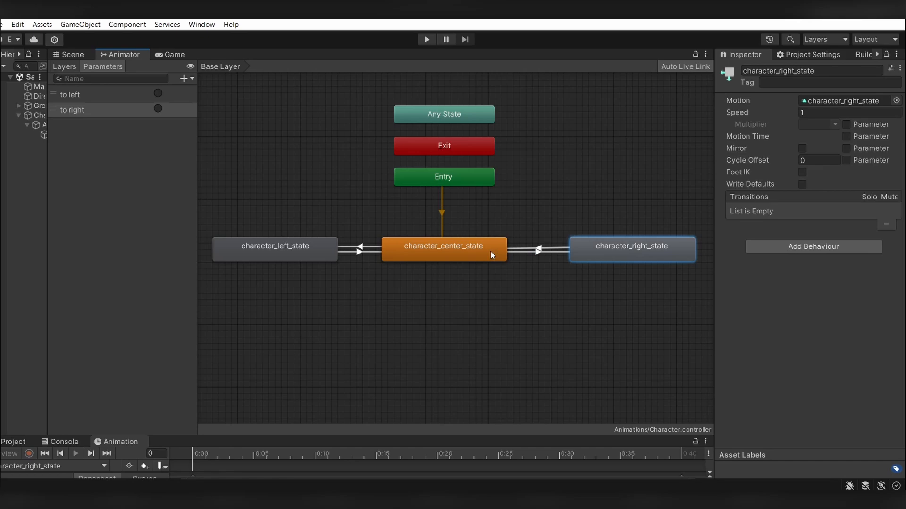
Step: Add the condition "to right" to the left-to-center transition and "to left" to the right-to-center transition
click(364, 252)
click(867, 332)
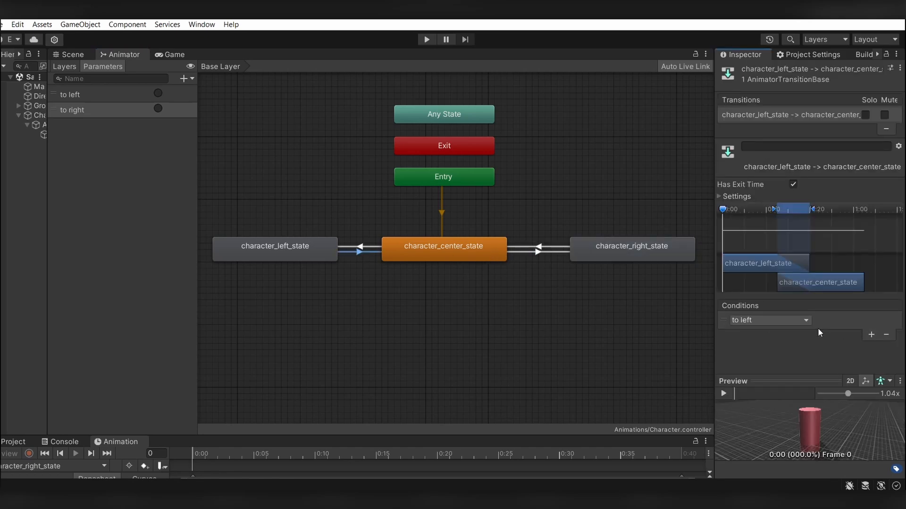
click(801, 320)
click(763, 369)
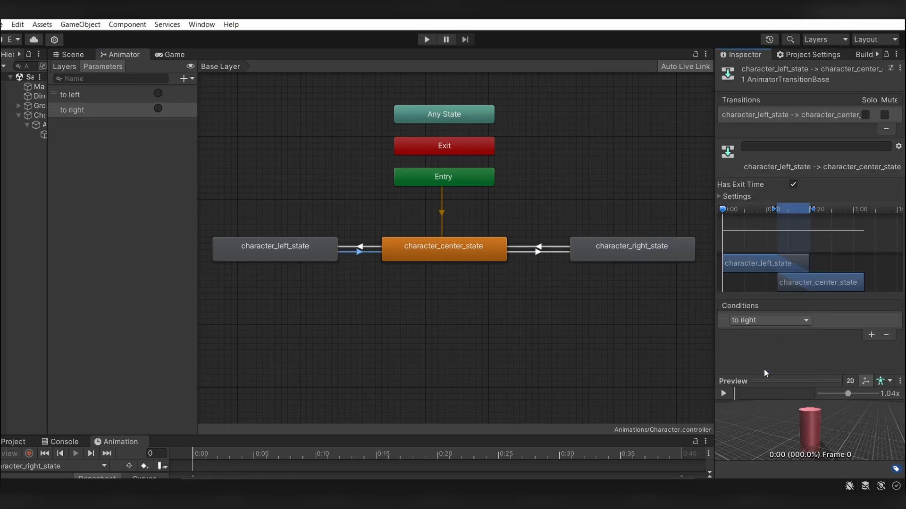
click(540, 246)
click(871, 334)
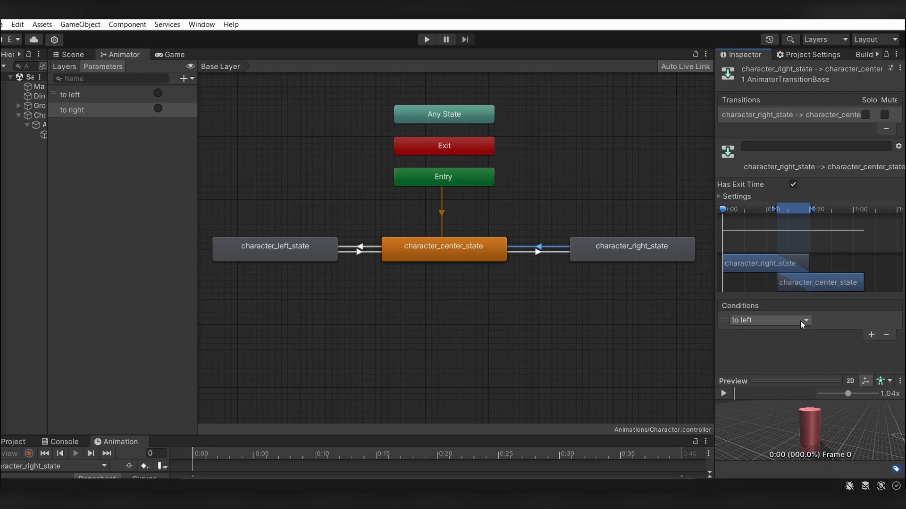
click(800, 321)
click(763, 361)
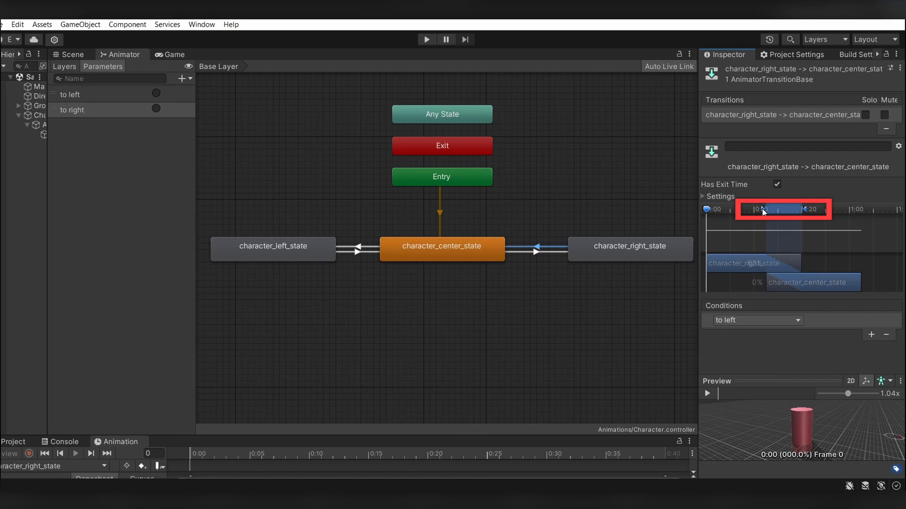
Step: Extend the right-to-center and center-to-right transition blends back so both start at 0:00 on the timeline
drag(762, 209, 683, 208)
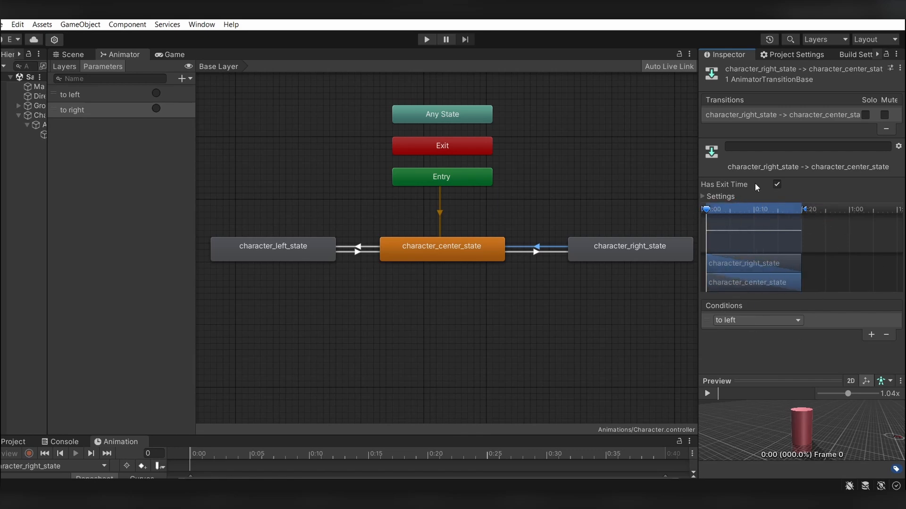
click(559, 253)
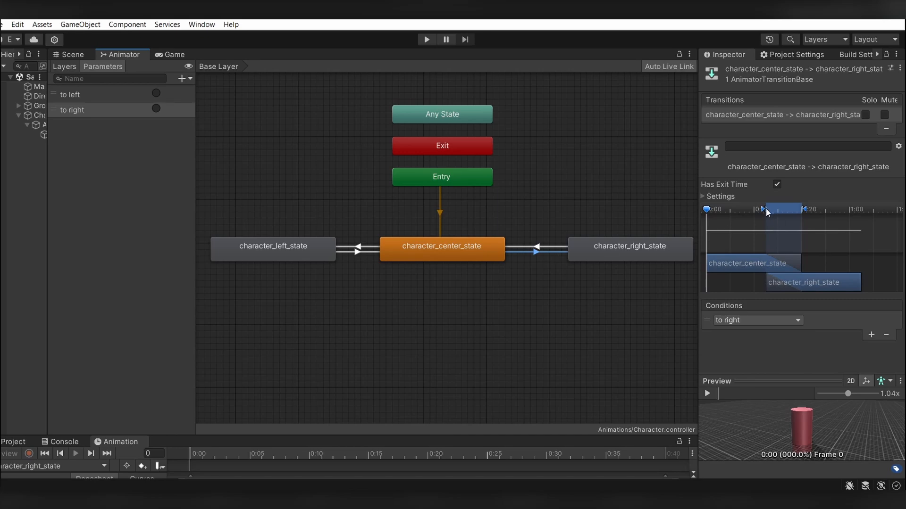
drag(764, 209, 707, 209)
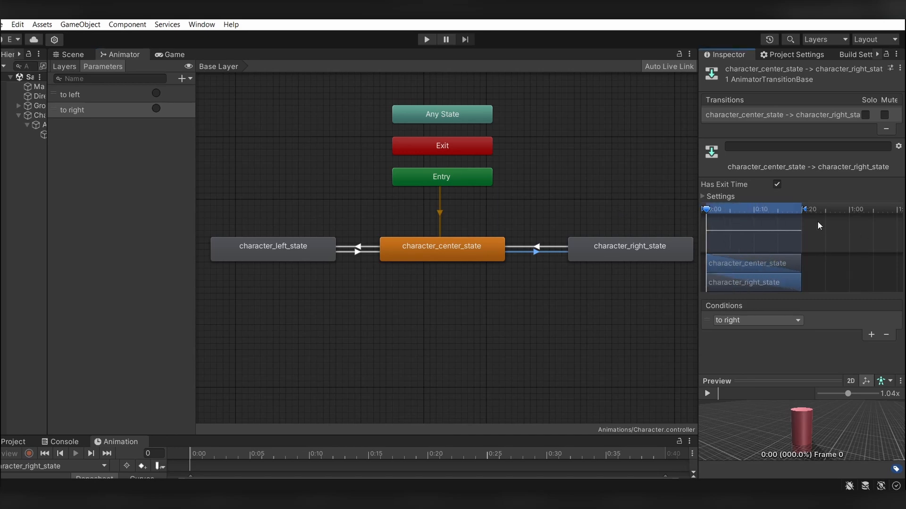
Step: Set the center-to-left transition's duration to 0.66 and its exit time to 0
click(372, 247)
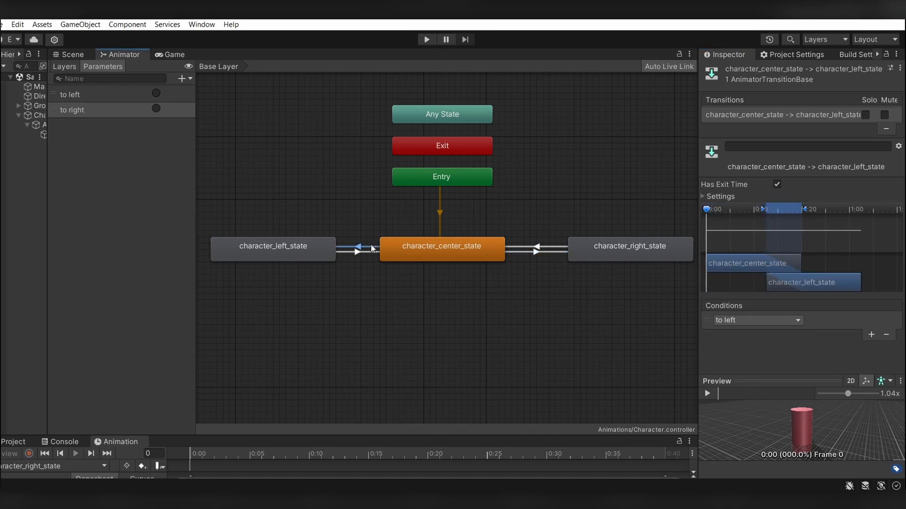
click(703, 197)
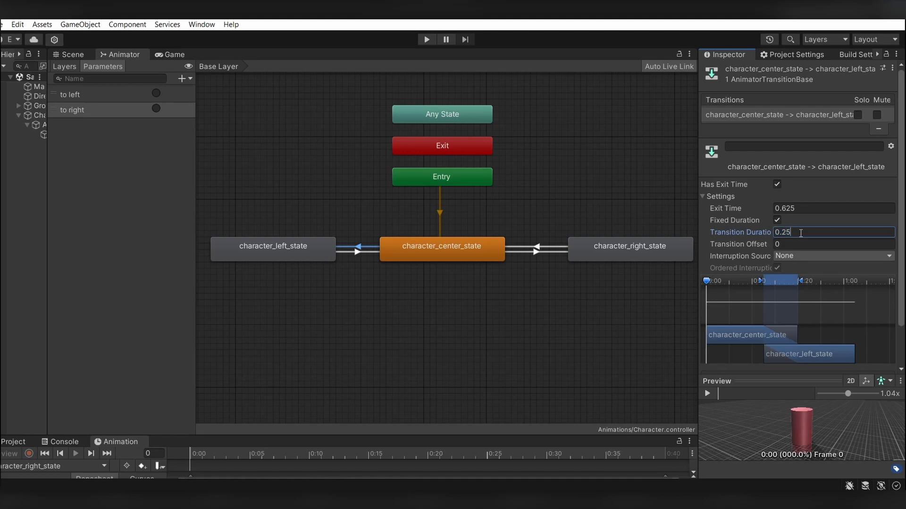
key(BackSpace)
text(6)
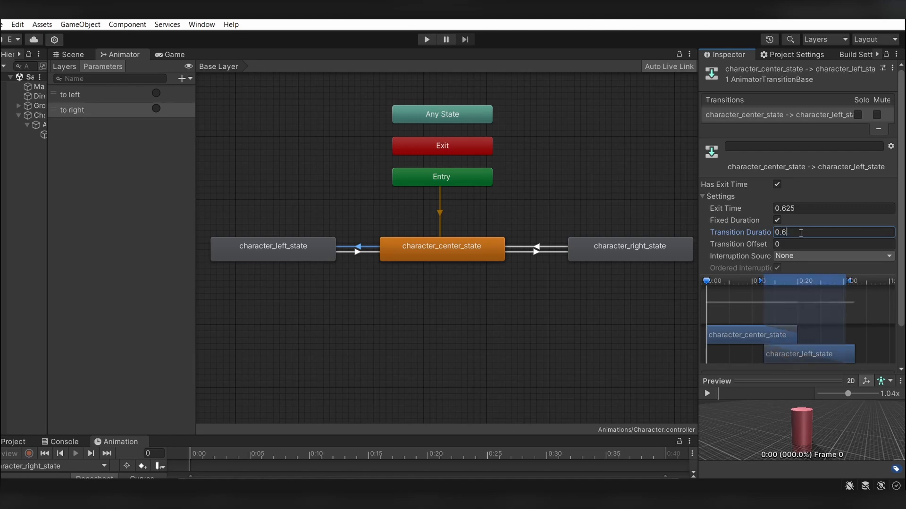
text(6)
click(782, 208)
text(0)
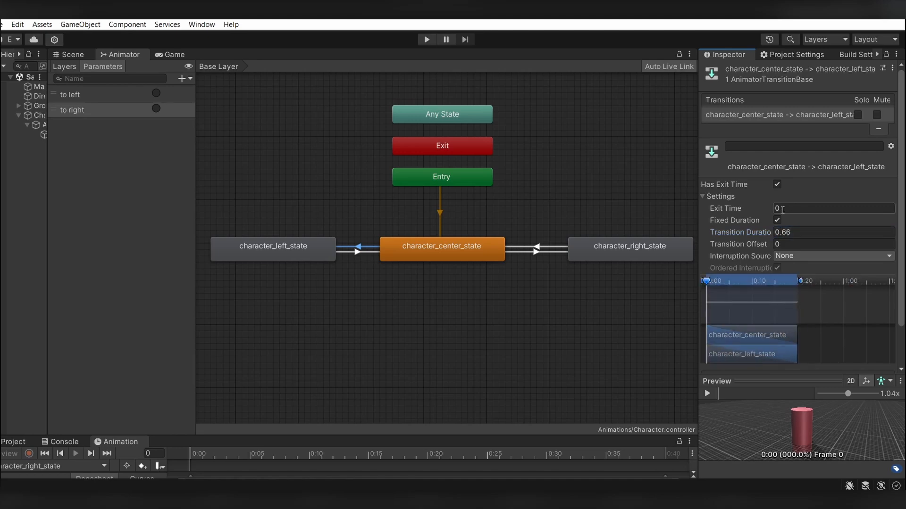
Step: Set the left-to-center transition's duration to 0.666666 and its exit time to 0
click(354, 253)
click(804, 231)
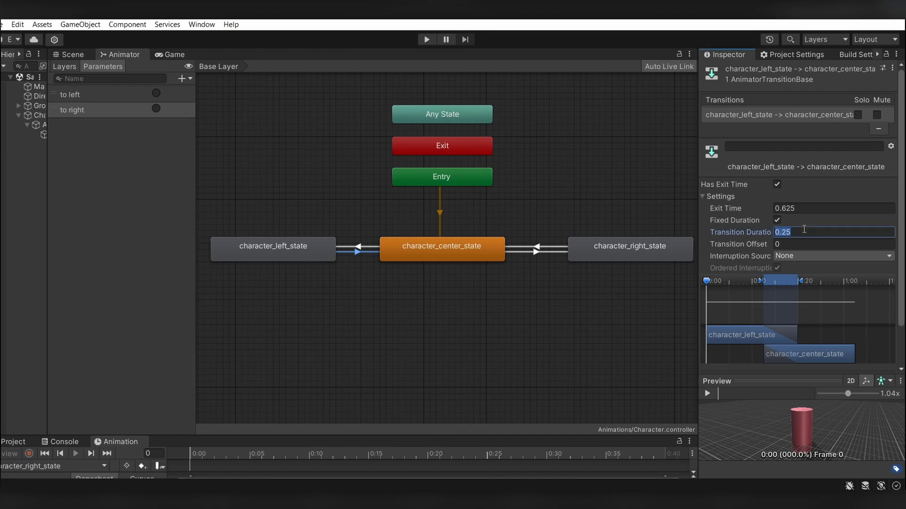
text(0.666666)
click(809, 209)
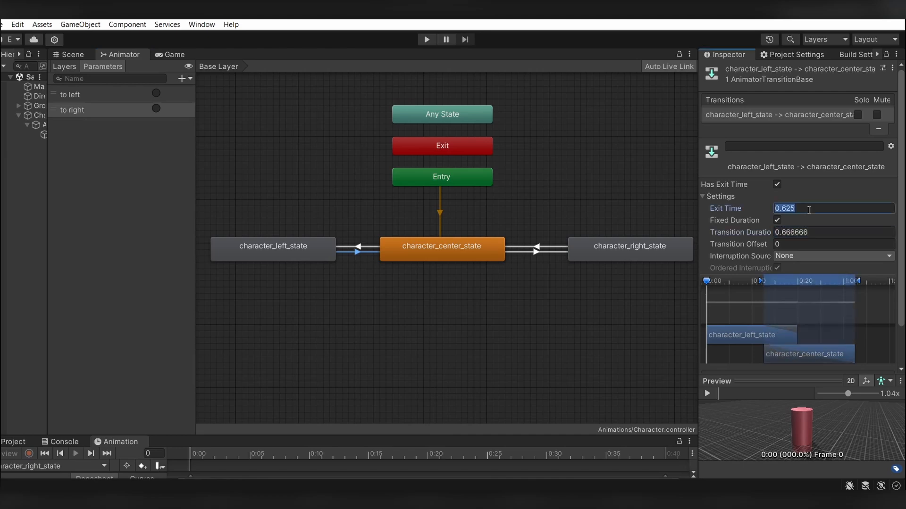
text(0)
Step: Play the scene with a wide Game view docked beside the Animator parameters and fire the "to left" and "to right" triggers
key(ctrl+p)
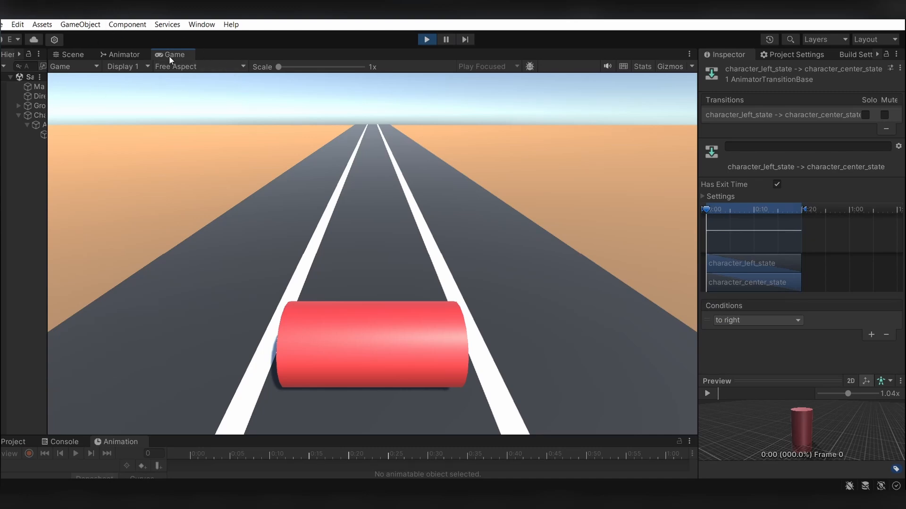
drag(169, 55, 606, 231)
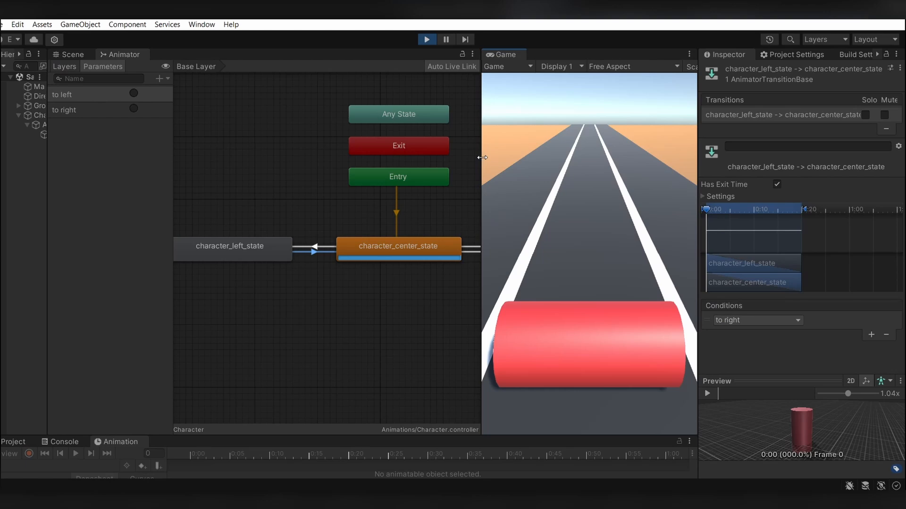
drag(481, 157, 136, 126)
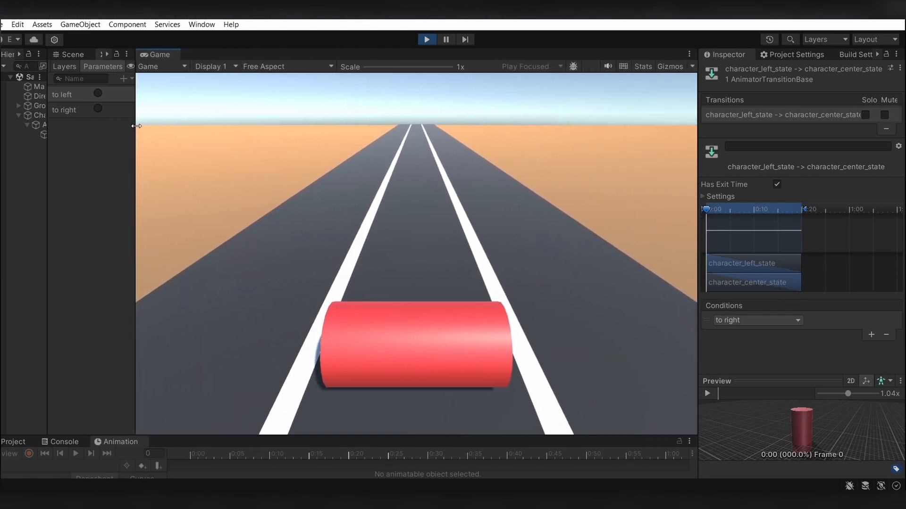
click(98, 93)
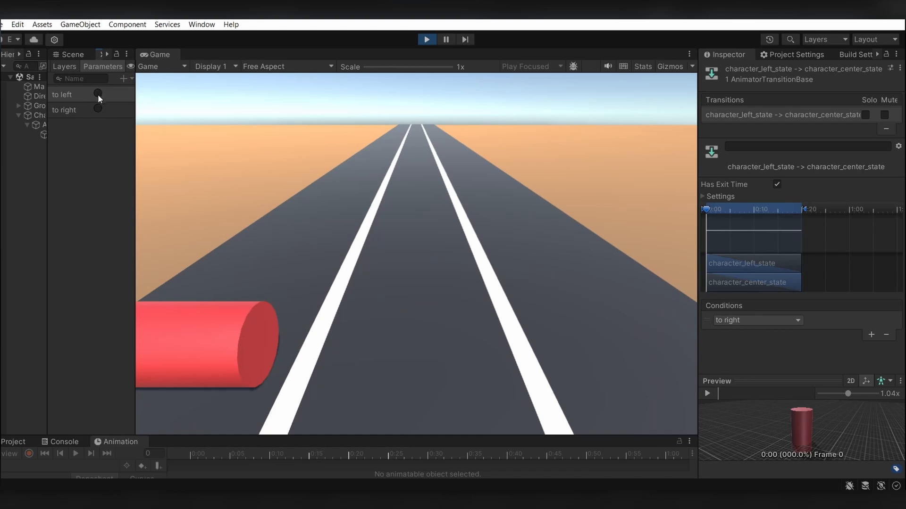
click(98, 108)
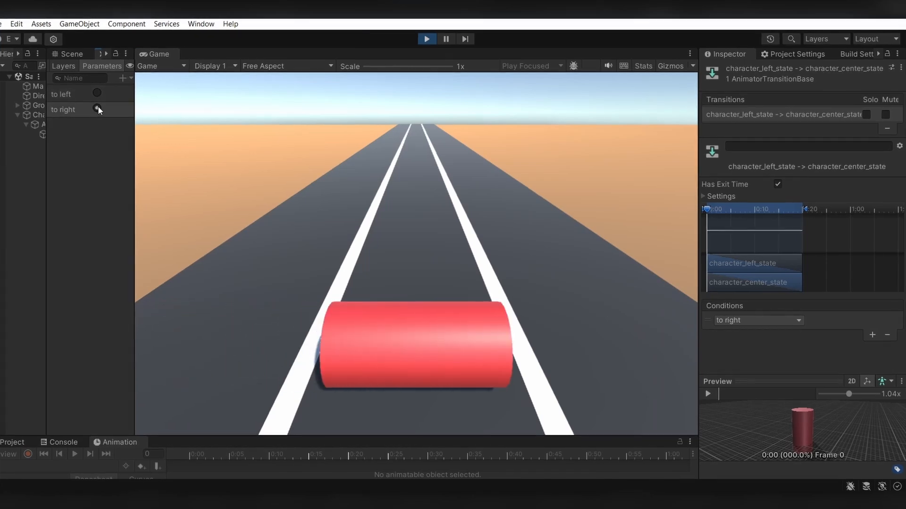
Step: Fire the "to left" and "to right" triggers repeatedly to move Character across the lanes, and stop the scene
click(97, 94)
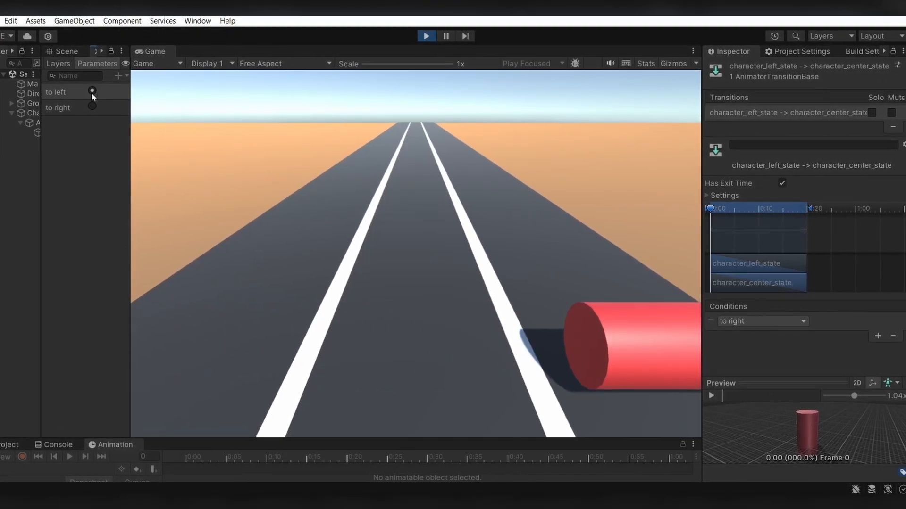
click(92, 93)
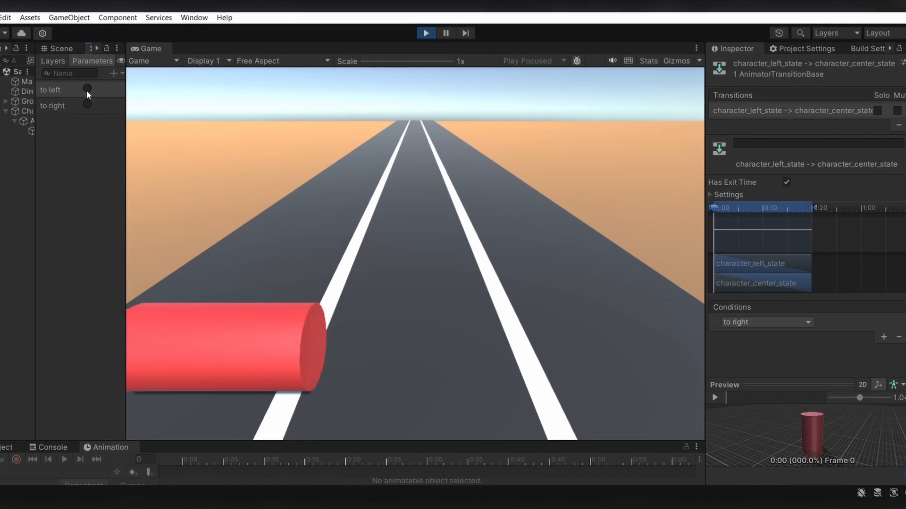
click(87, 105)
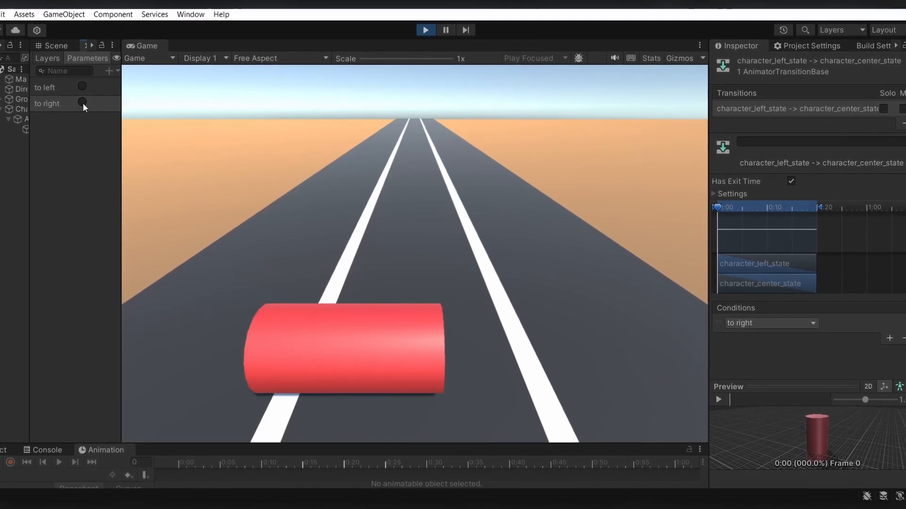
click(83, 103)
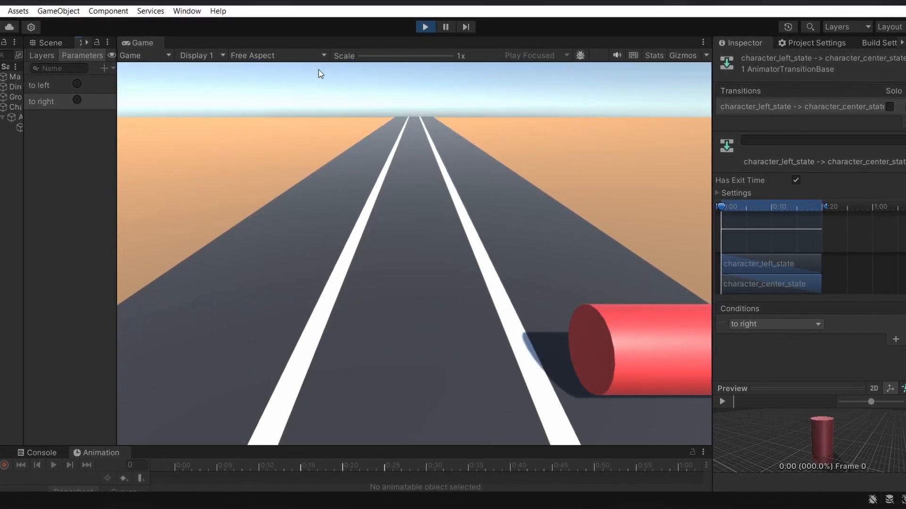
click(426, 26)
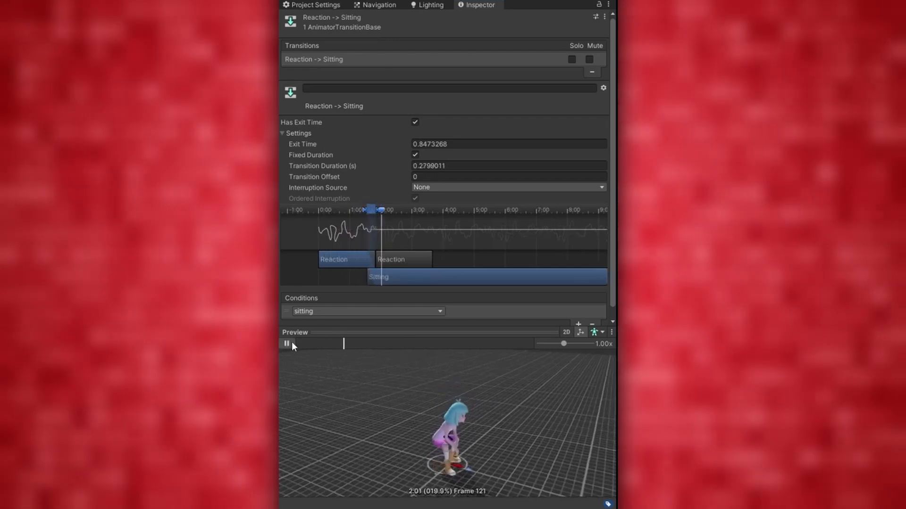
click(288, 343)
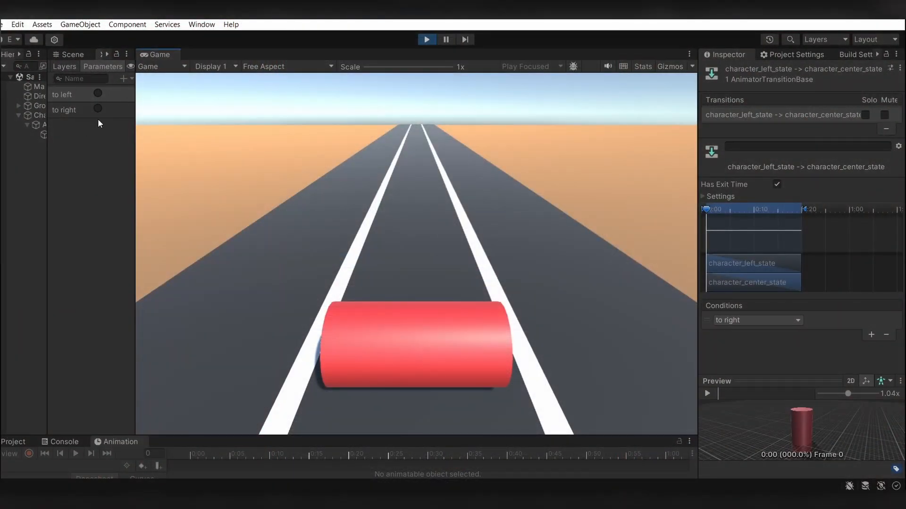
Step: Test lane switching in the running scene by firing "to left", "to right" and "to left" again
click(98, 94)
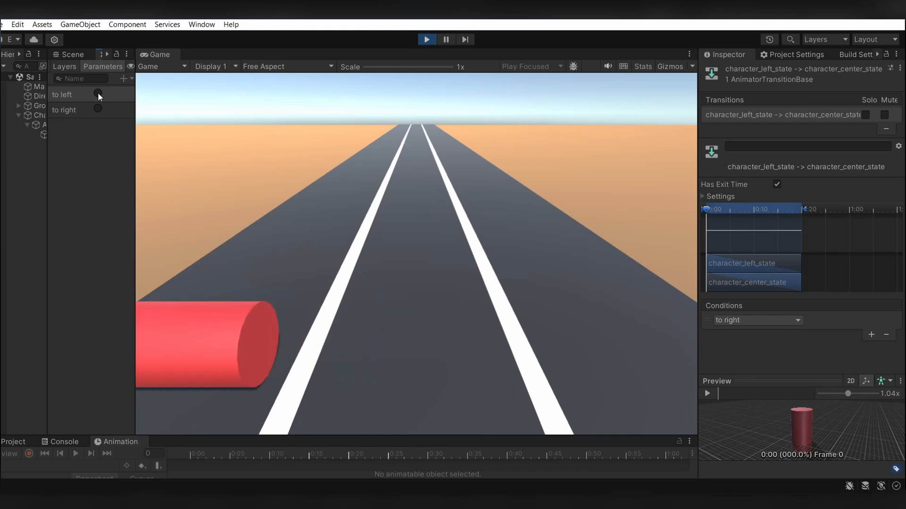
click(98, 107)
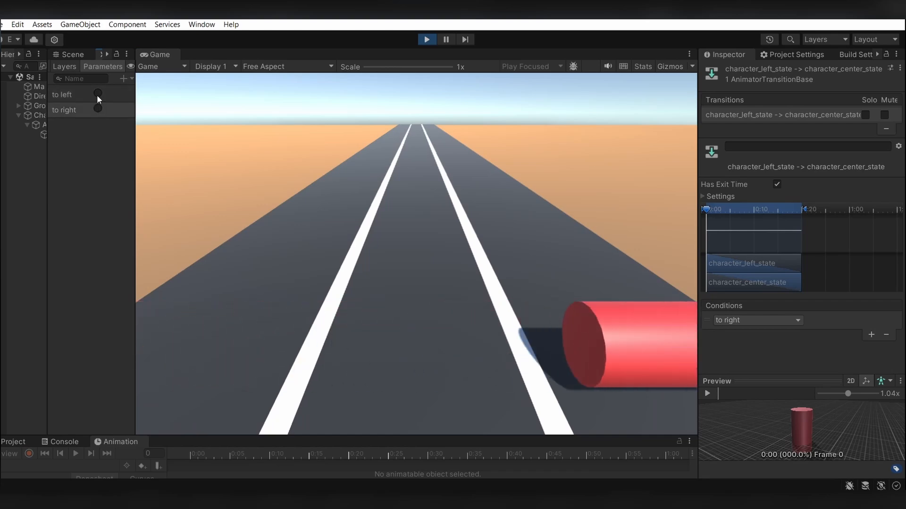
click(97, 94)
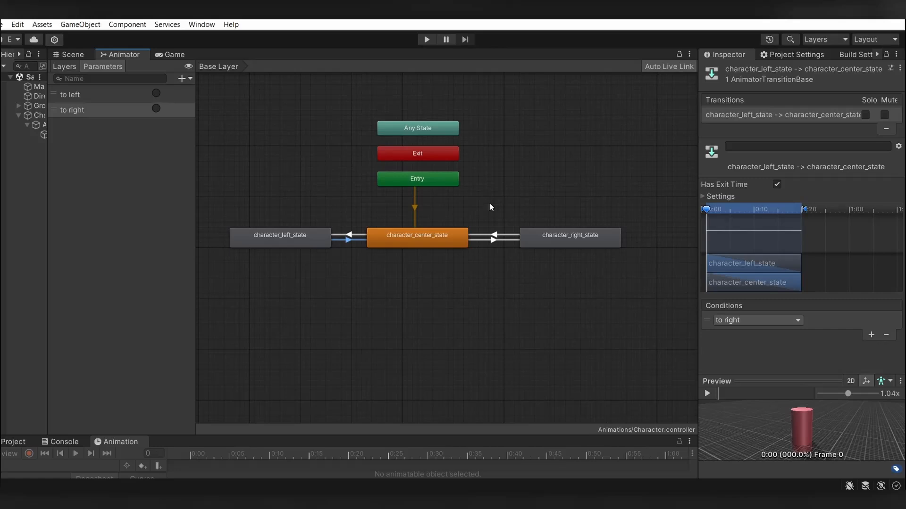
Step: Turn off Has Exit Time on all four transitions between the left, center and right states
click(501, 235)
click(776, 184)
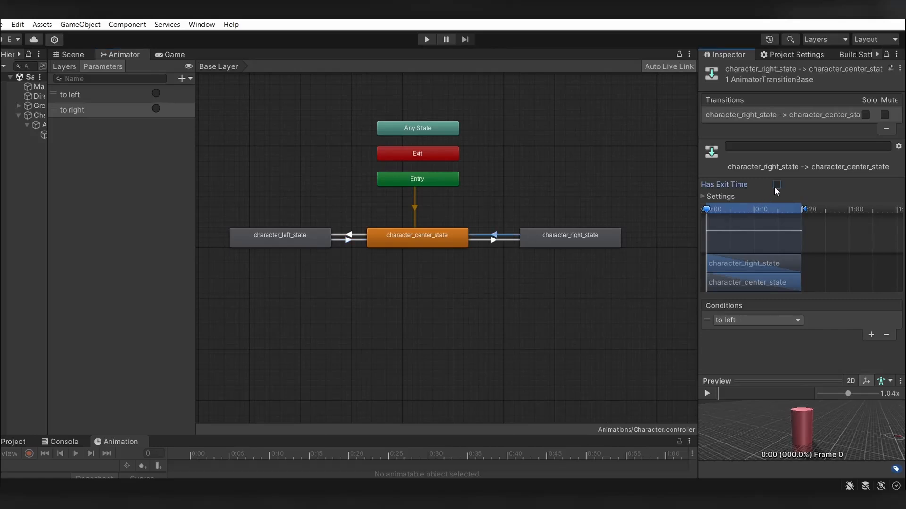
click(513, 239)
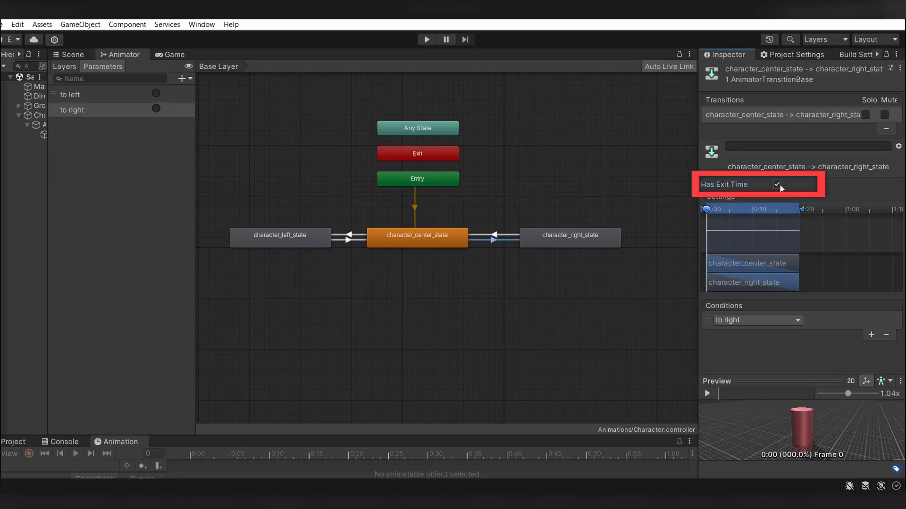
click(351, 234)
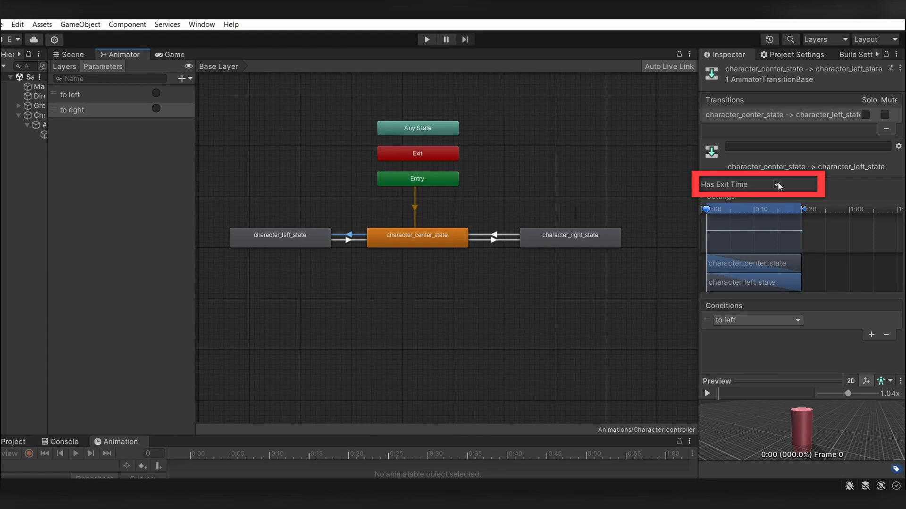
click(353, 240)
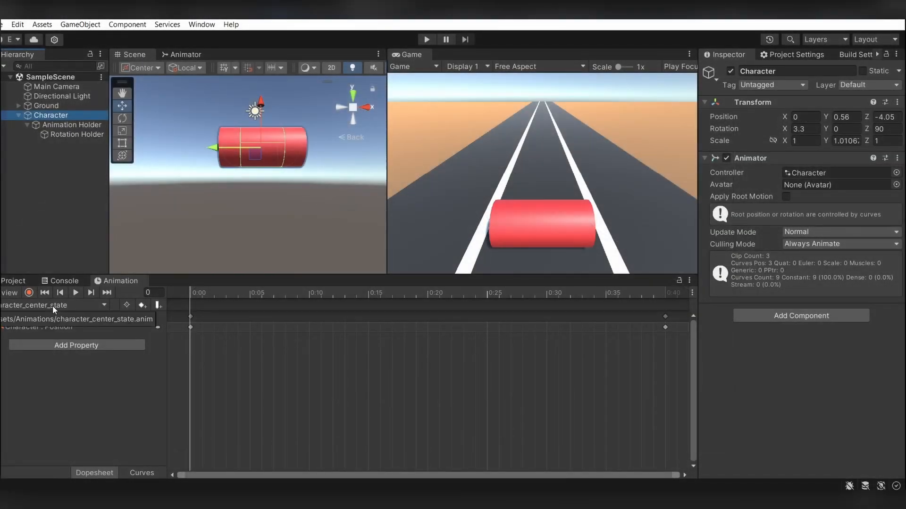
Step: Create a new animation clip for Character named character_side_jump in the Animations folder
click(52, 306)
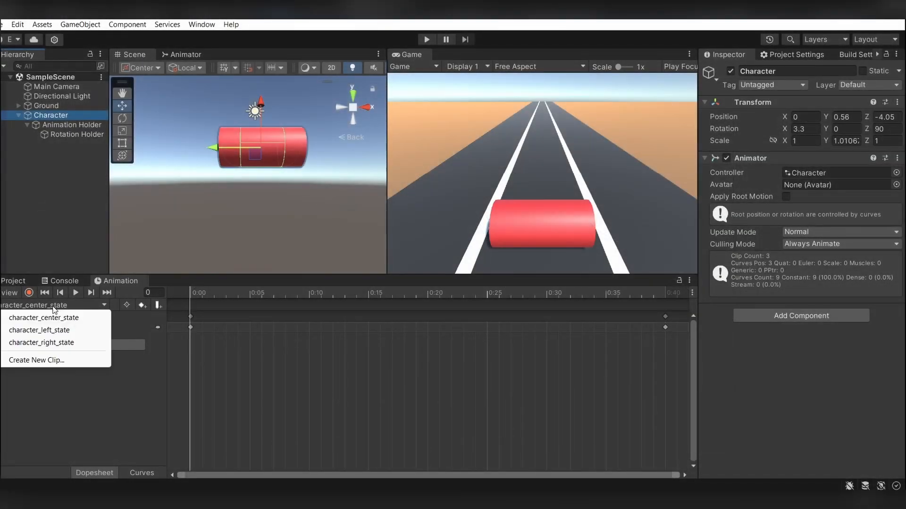
click(35, 361)
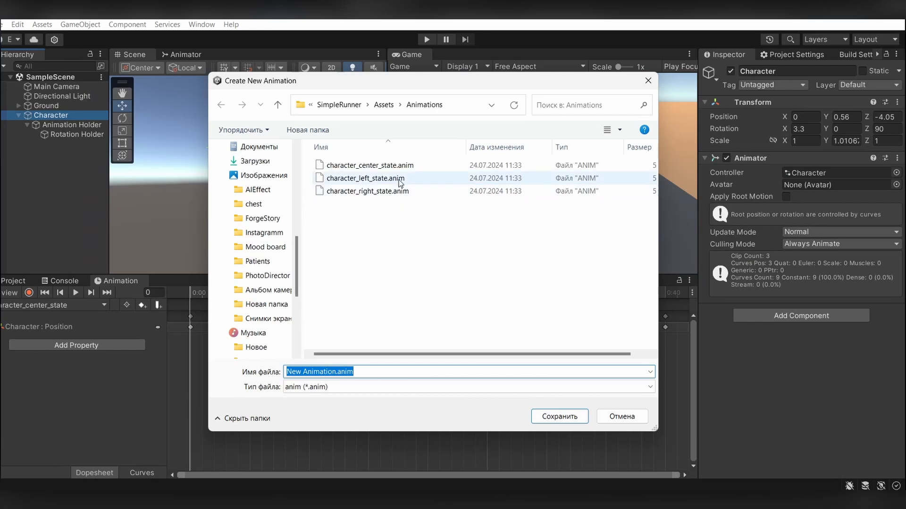
text(character_side_jump)
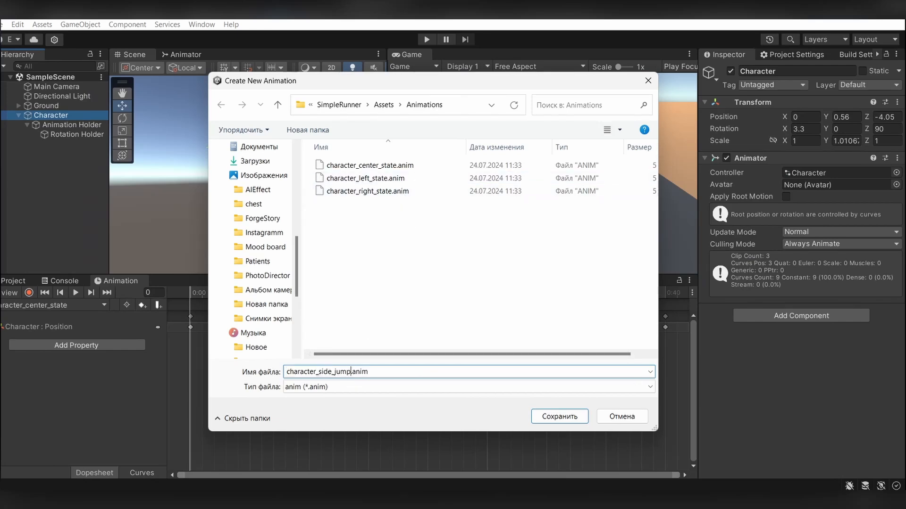
key(Return)
Step: Record a position key at 0:20 with Animation Holder raised to about X 0.93, and preview the clip
click(82, 125)
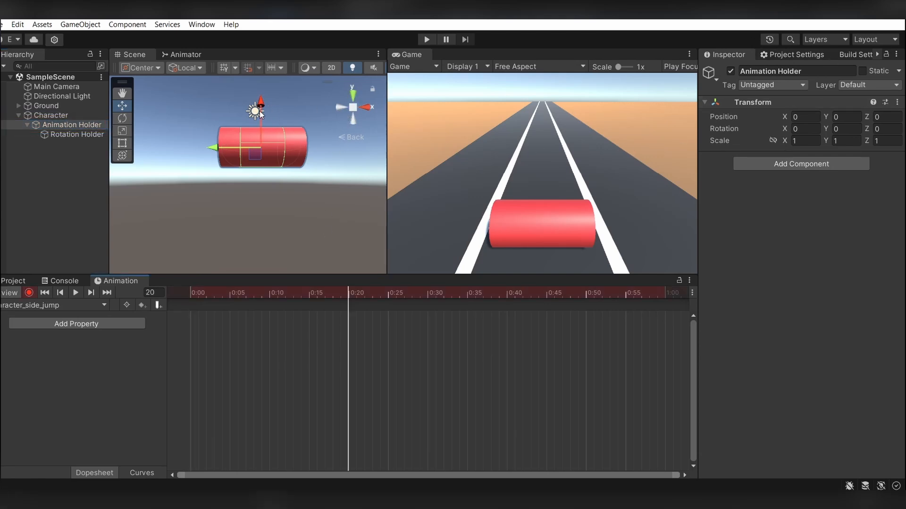
drag(259, 111, 256, 76)
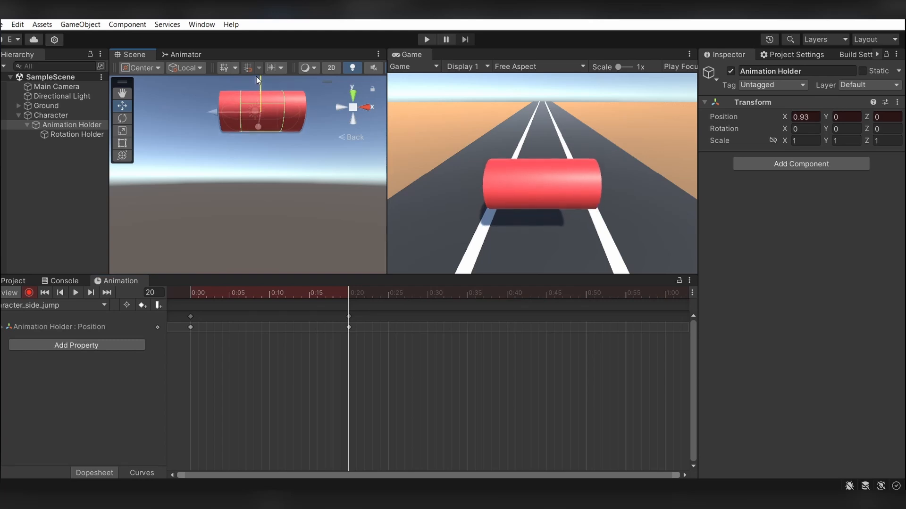
click(75, 292)
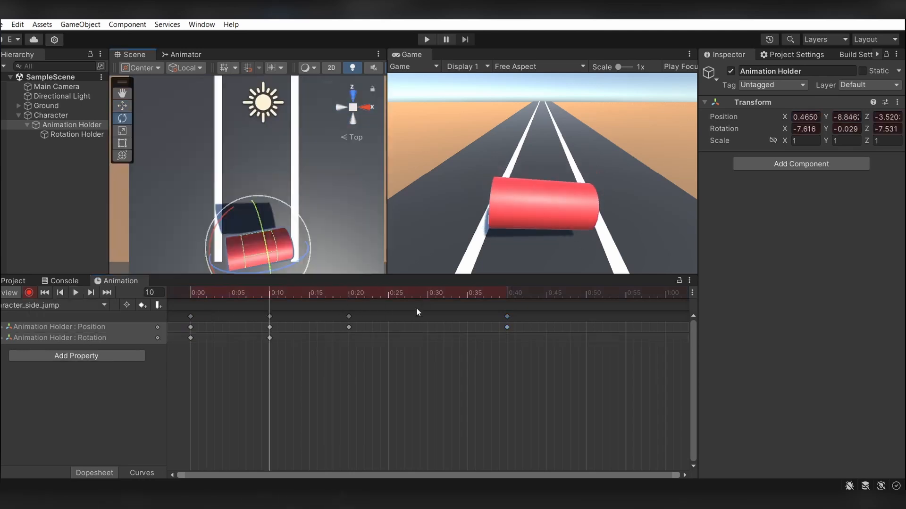
Step: Key Animation Holder's tilt at 0:30 with rotation about 10.2, -2.4, 2.8, and copy the 0:00 keys to 0:40
click(427, 292)
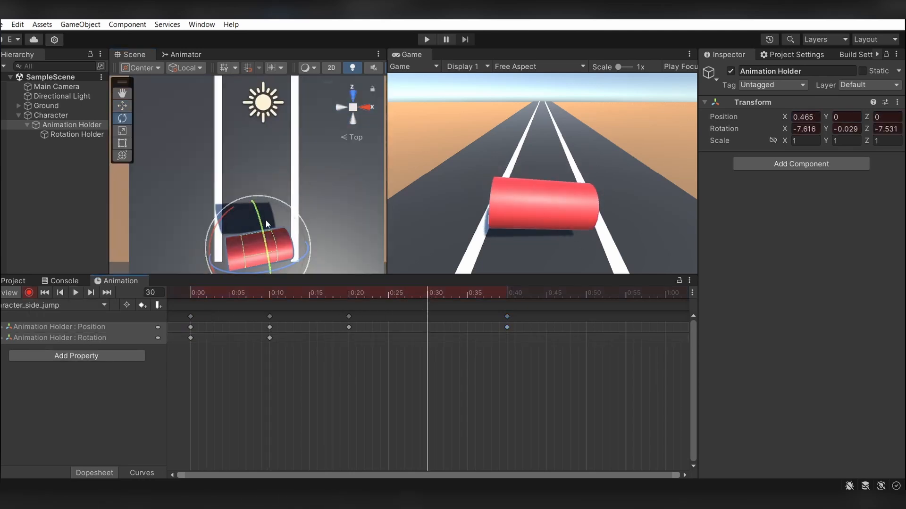
drag(215, 235, 236, 205)
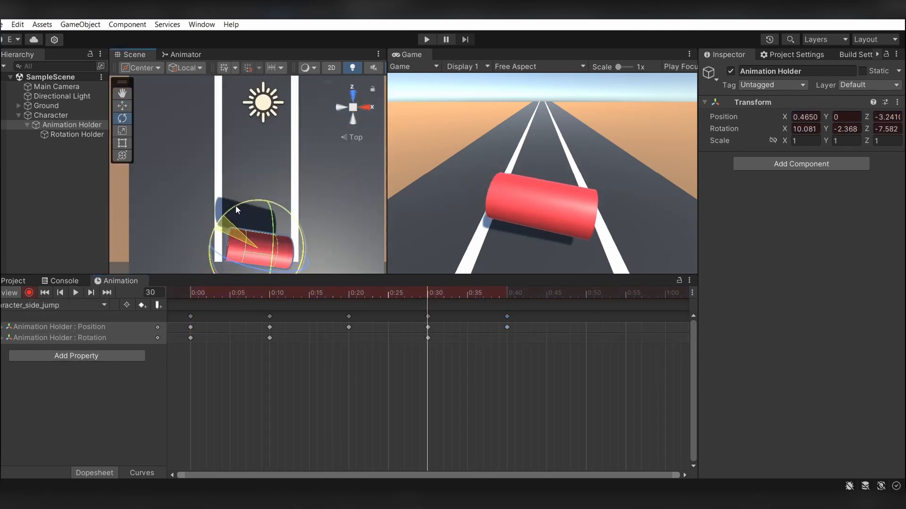
click(355, 121)
drag(295, 164, 301, 149)
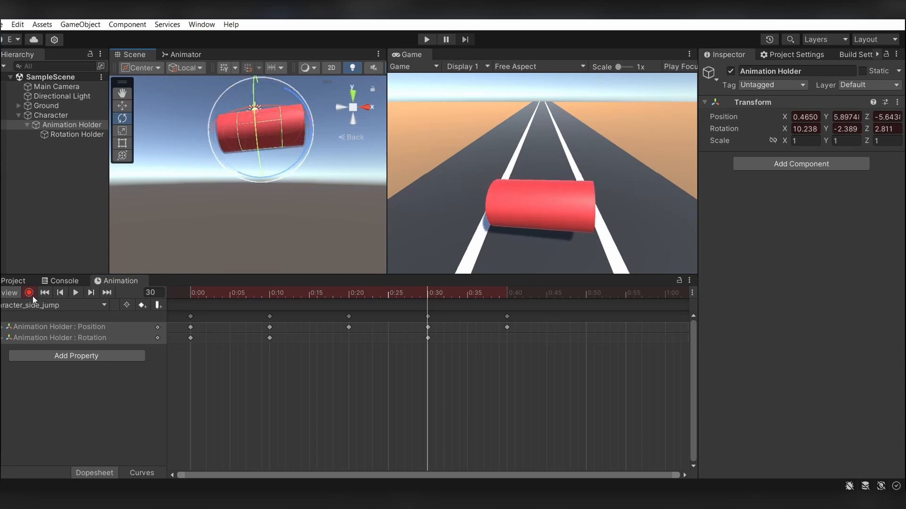
drag(198, 355, 182, 300)
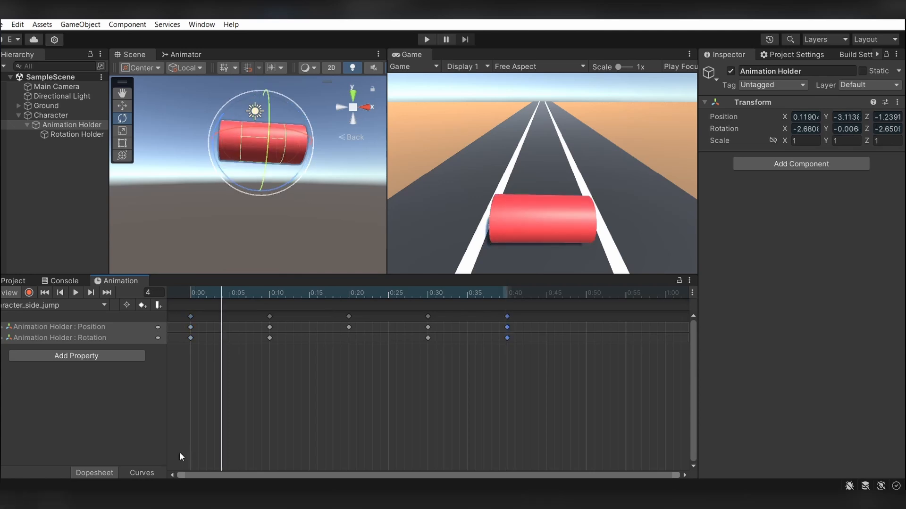
Step: Break the tangents of the highest rotation curve's key at 0:30, steepen its incoming side, and preview the clip
click(152, 472)
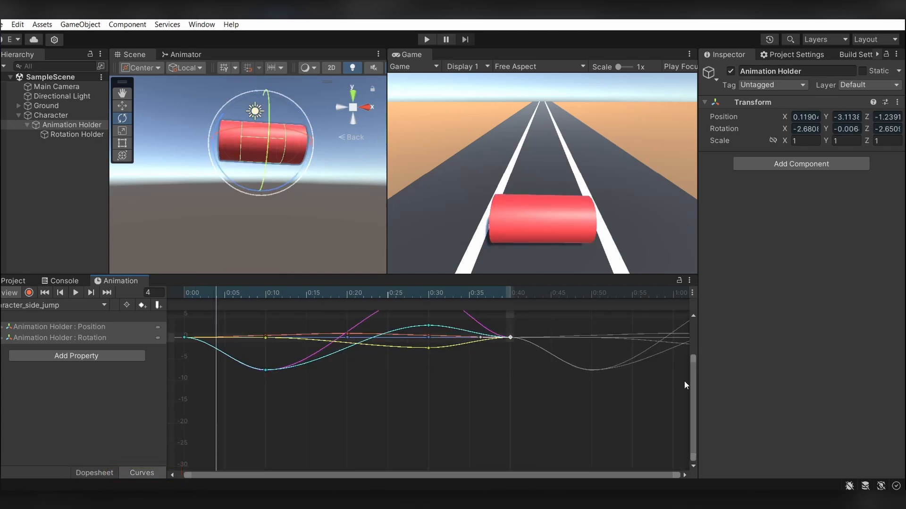
drag(695, 381, 689, 347)
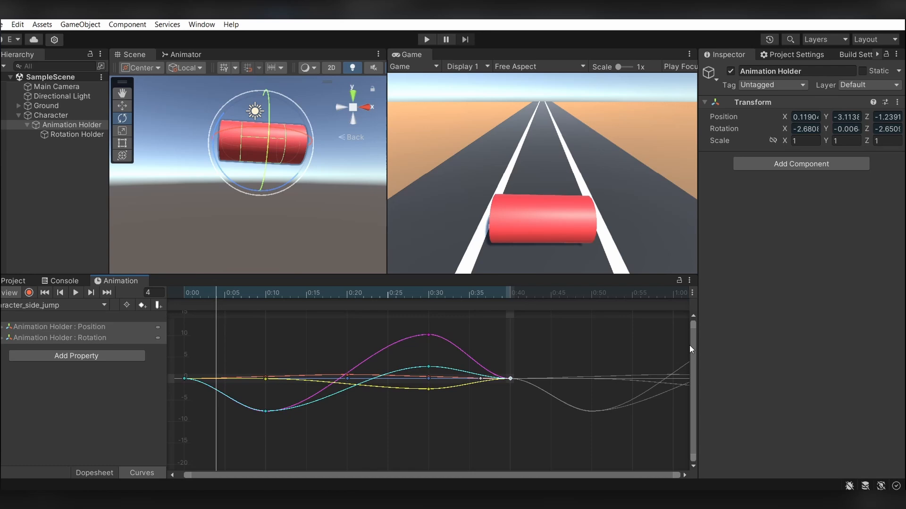
click(429, 335)
right_click(428, 335)
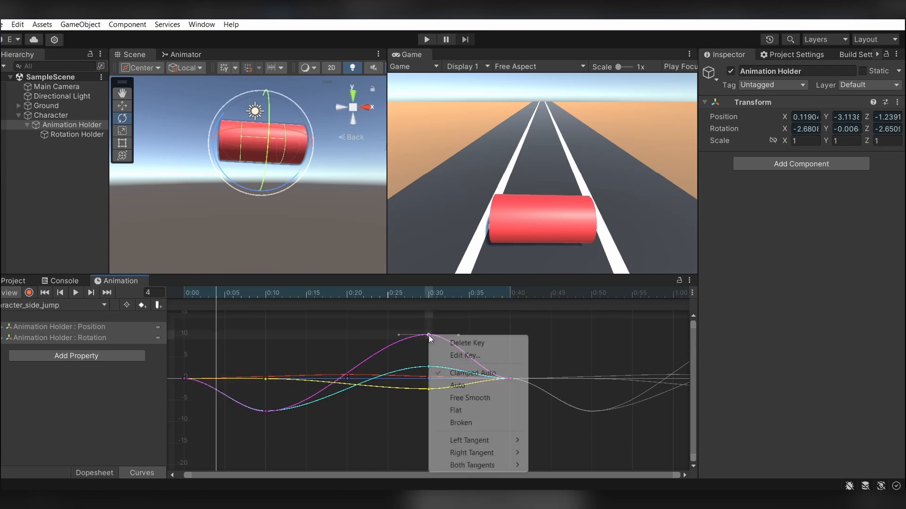
click(461, 423)
drag(402, 337, 461, 325)
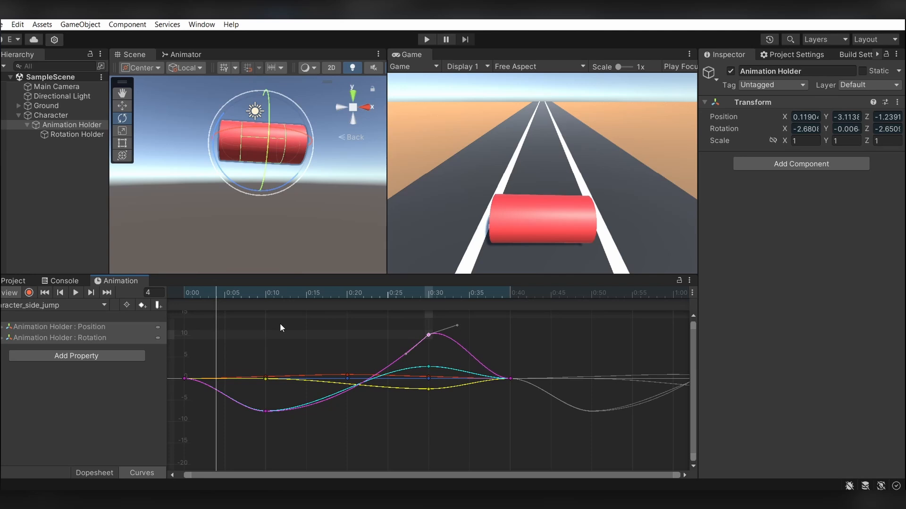
click(75, 294)
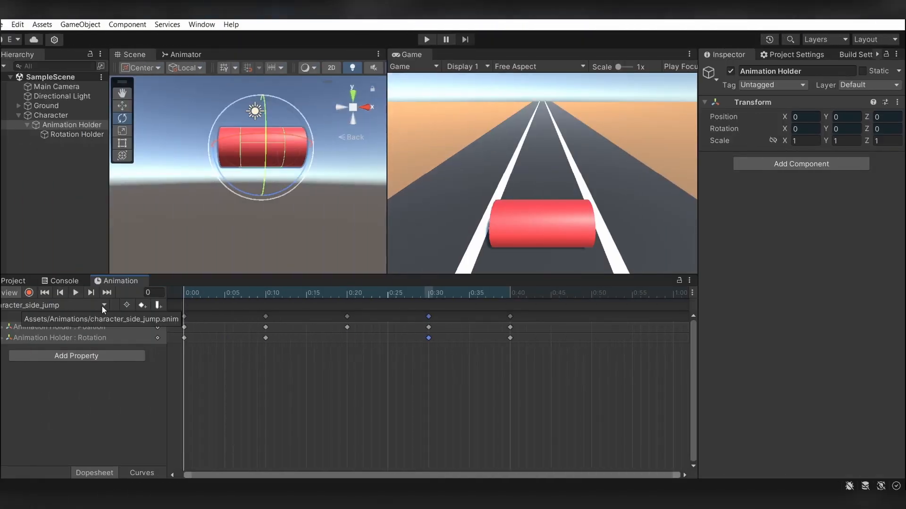
Step: Create another animation clip in the Animations folder named character_sill
click(103, 306)
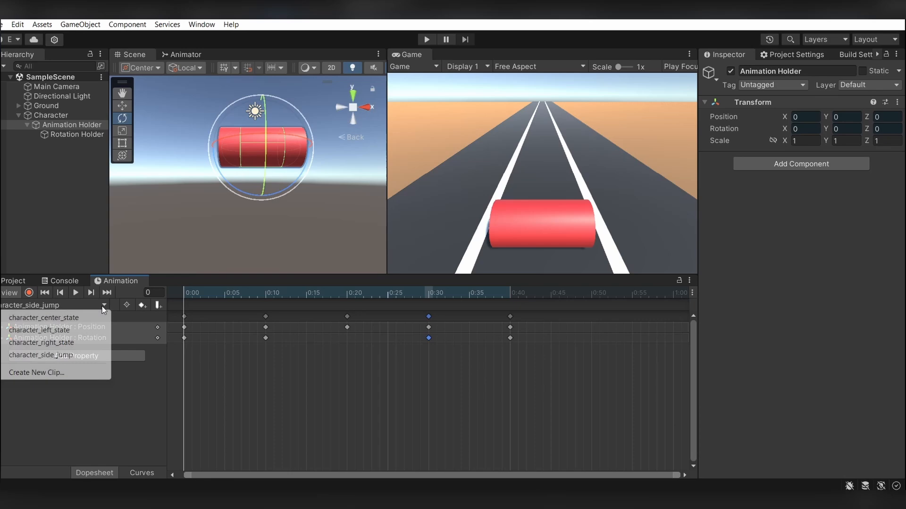
click(61, 373)
click(435, 206)
click(351, 372)
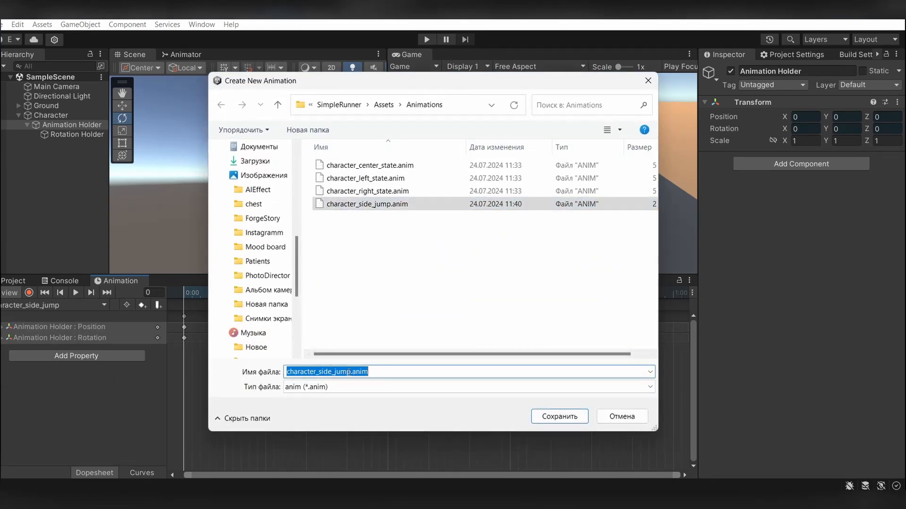
click(352, 373)
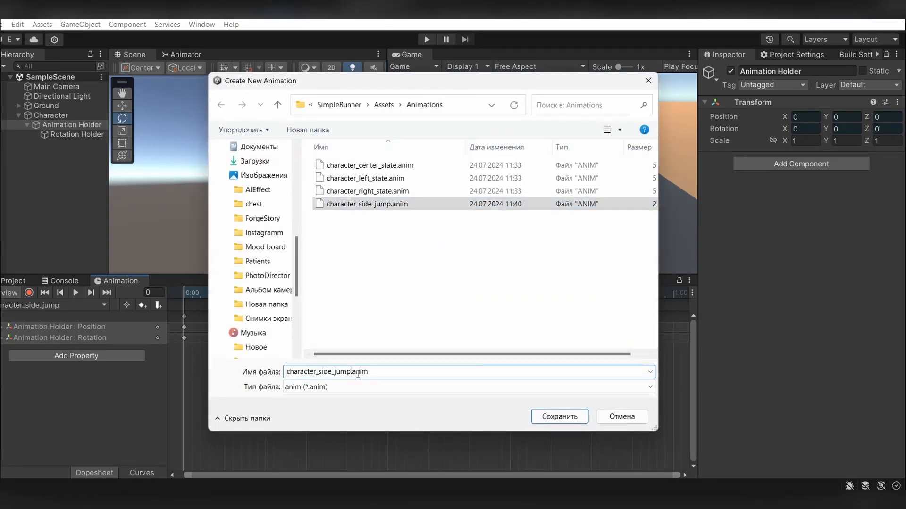
key(BackSpace)
key(BackSpace)
key(BackSpace)
key(BackSpace)
key(BackSpace)
key(BackSpace)
key(BackSpace)
key(BackSpace)
text(ill)
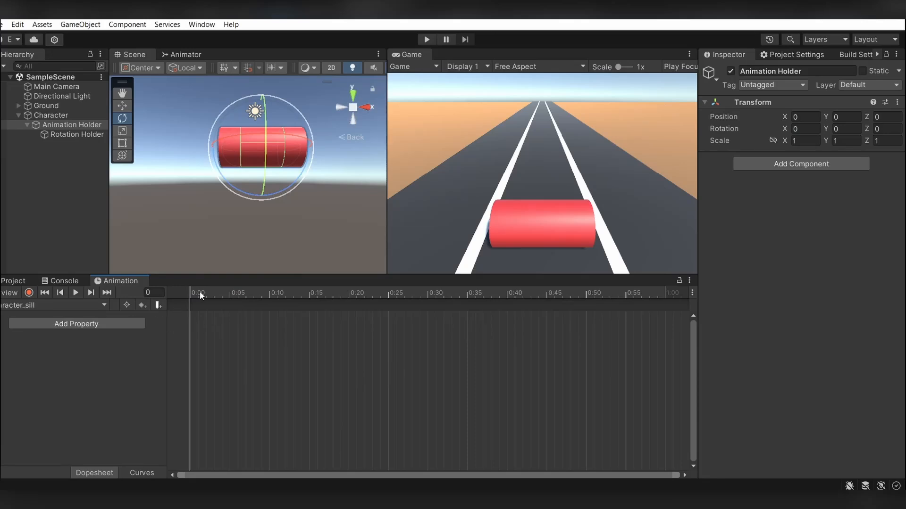
Step: Record position and rotation keys at 0:40 in character_sill, with Animation Holder raised to X 0.28 and tilted about -3.7 in Z
drag(200, 291, 508, 329)
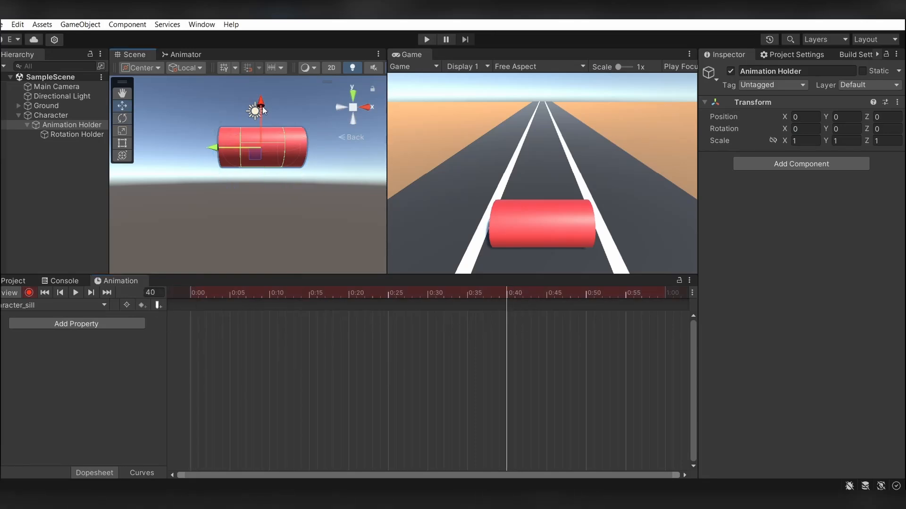
drag(265, 102, 267, 92)
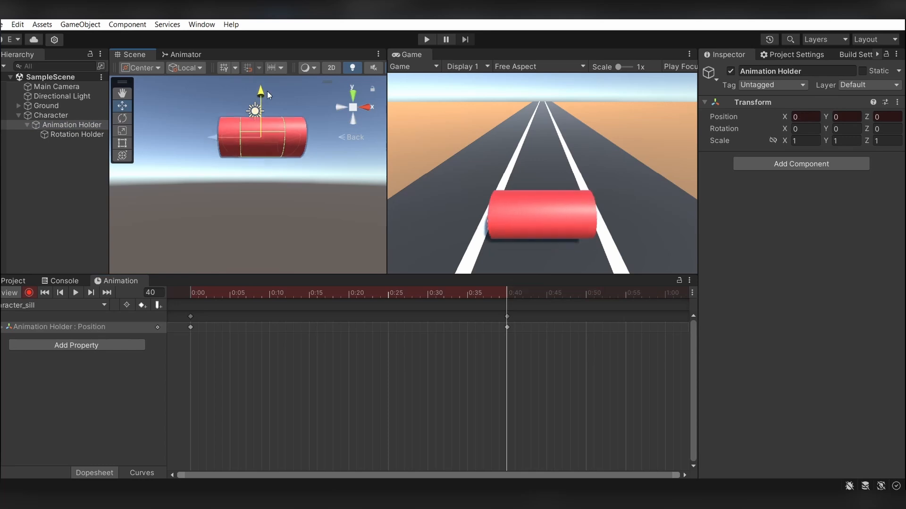
key(e)
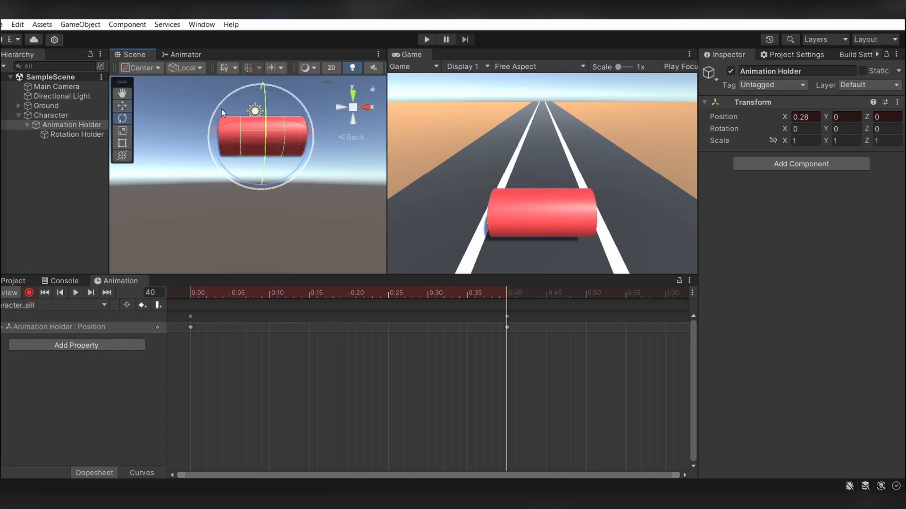
mouse_move(225, 169)
mouse_down()
mouse_move(270, 177)
mouse_move(256, 159)
mouse_move(194, 148)
mouse_move(239, 155)
mouse_move(230, 183)
mouse_up()
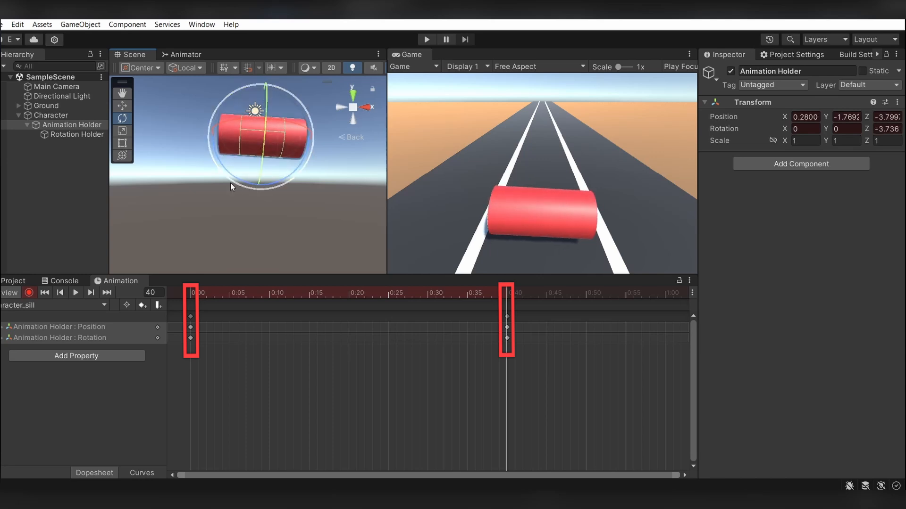
click(29, 292)
Step: Copy the 0:00 keys of character_sill over those at 0:40 and preview the clip
click(182, 294)
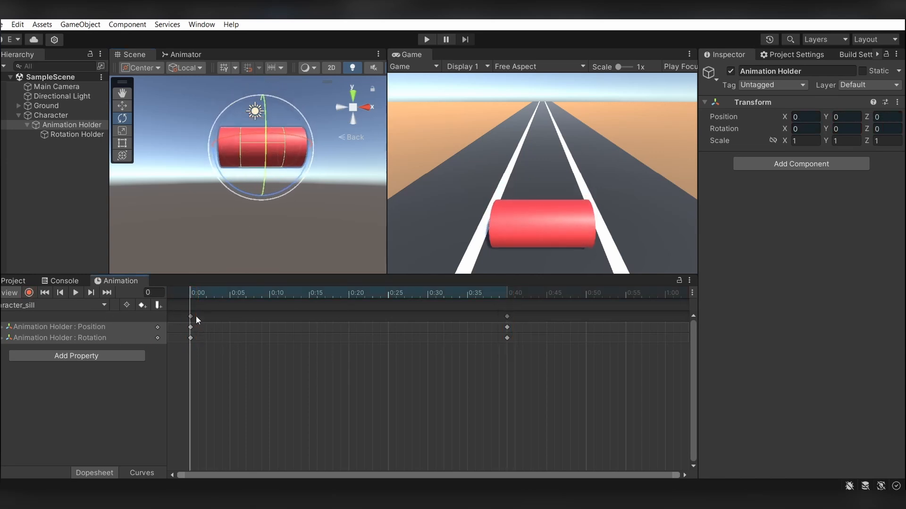
drag(197, 293, 207, 343)
drag(190, 311, 190, 310)
click(508, 293)
key(ctrl+v)
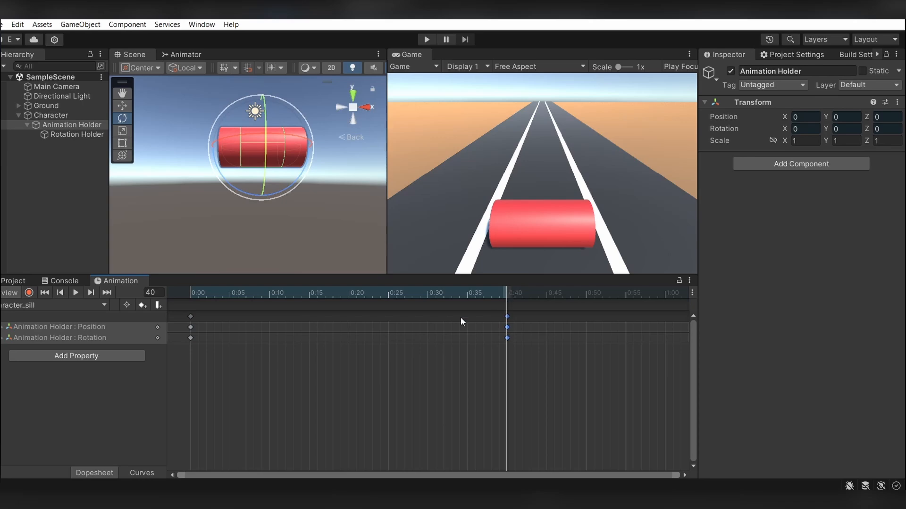
click(75, 293)
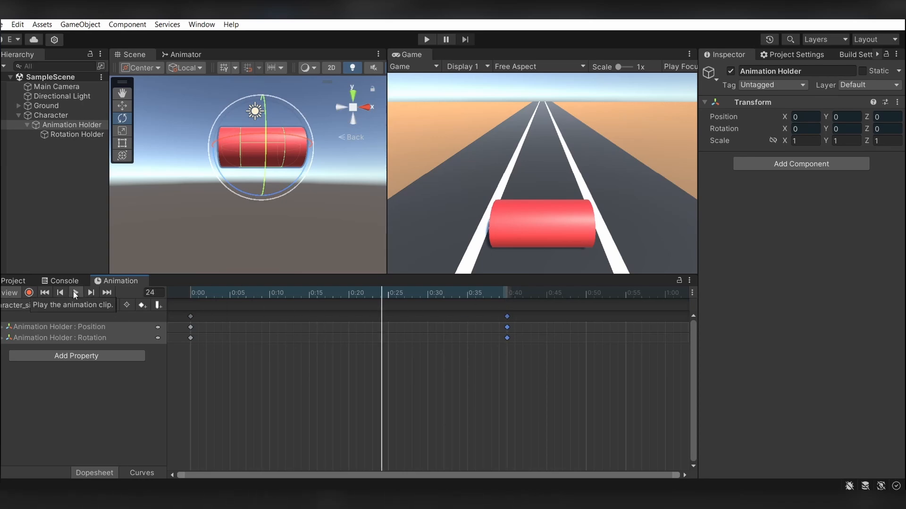
click(73, 291)
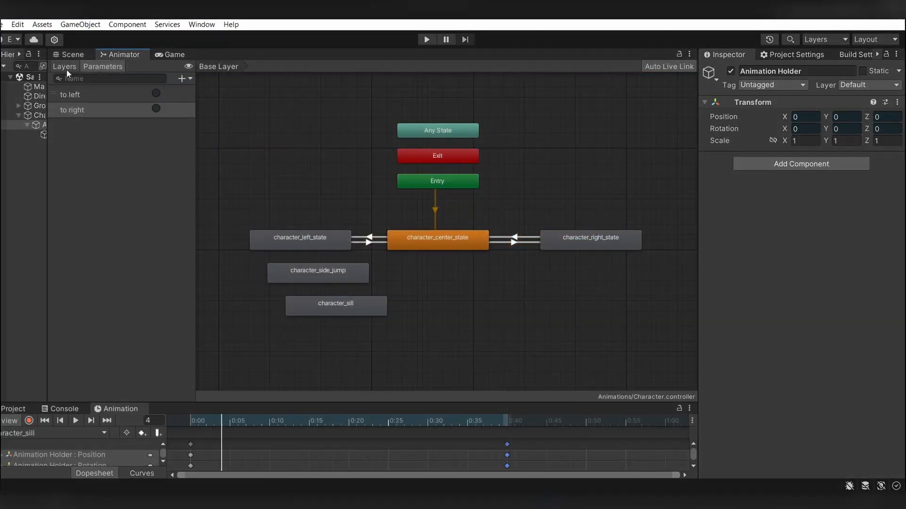
Step: Add an Animator layer named Animations On Spot and raise its weight to full
click(65, 68)
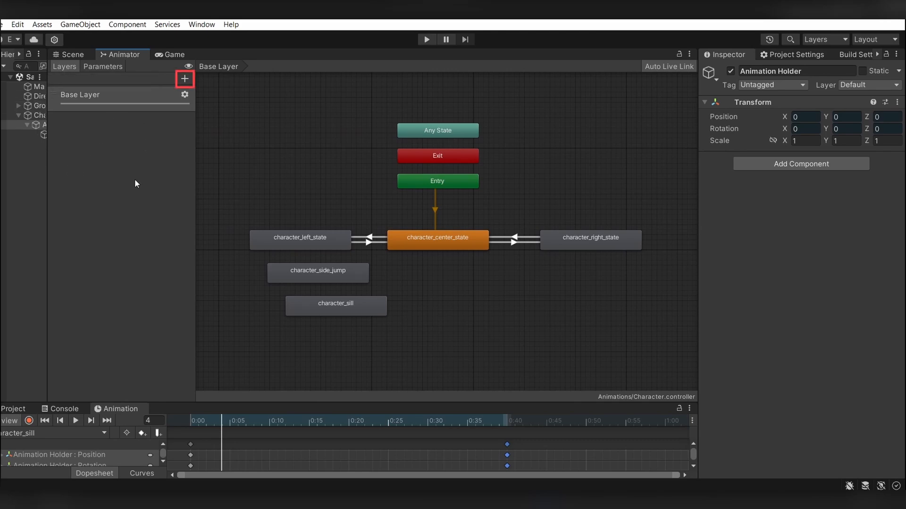
click(188, 79)
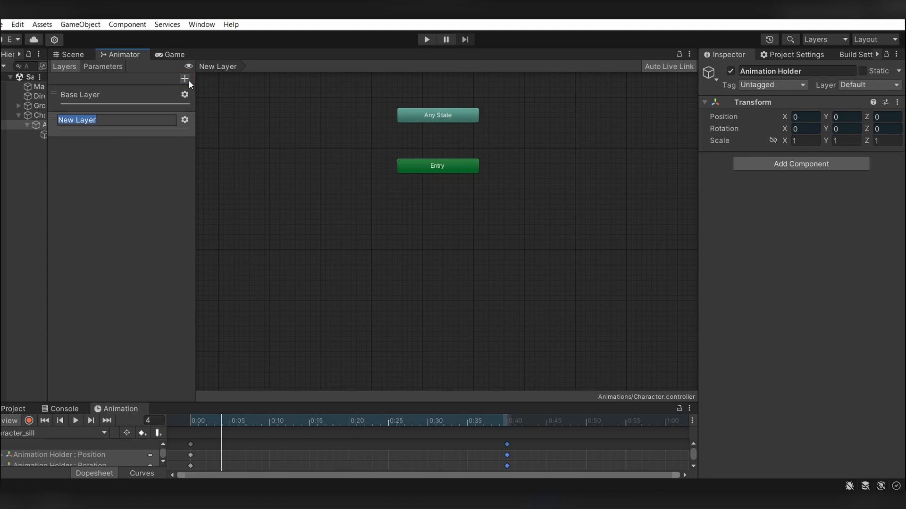
text(Animations on Spot)
key(BackSpace)
text(O)
key(Return)
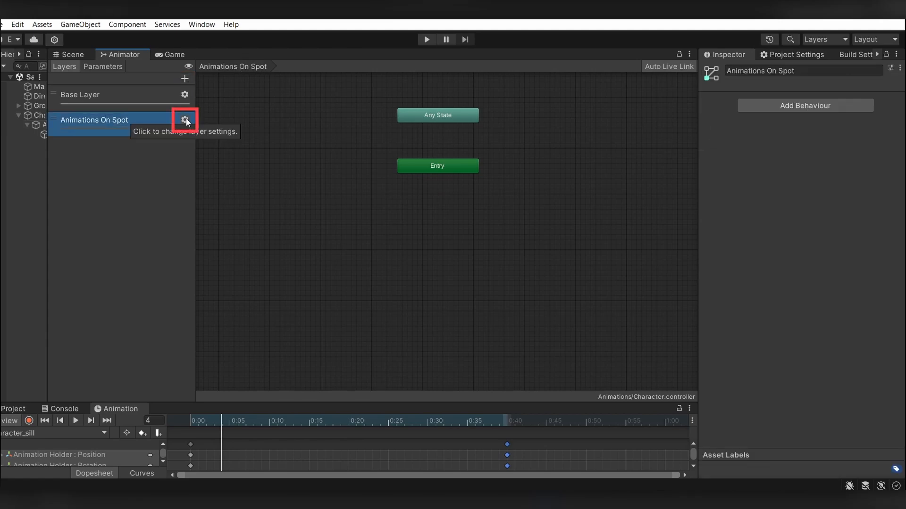
click(185, 120)
drag(265, 124, 340, 125)
Step: Copy the character_side_jump and character_sill states into the Animations On Spot layer, and select the originals in Base Layer
drag(390, 330, 305, 274)
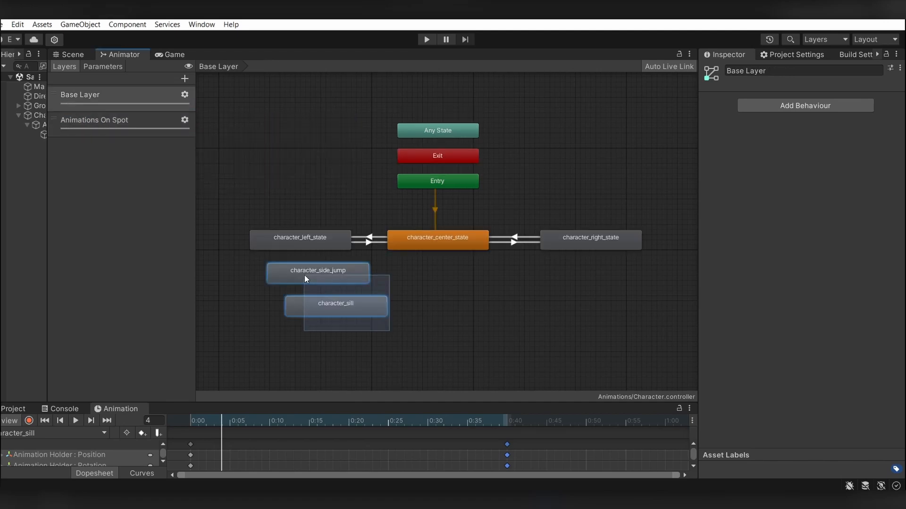
right_click(304, 273)
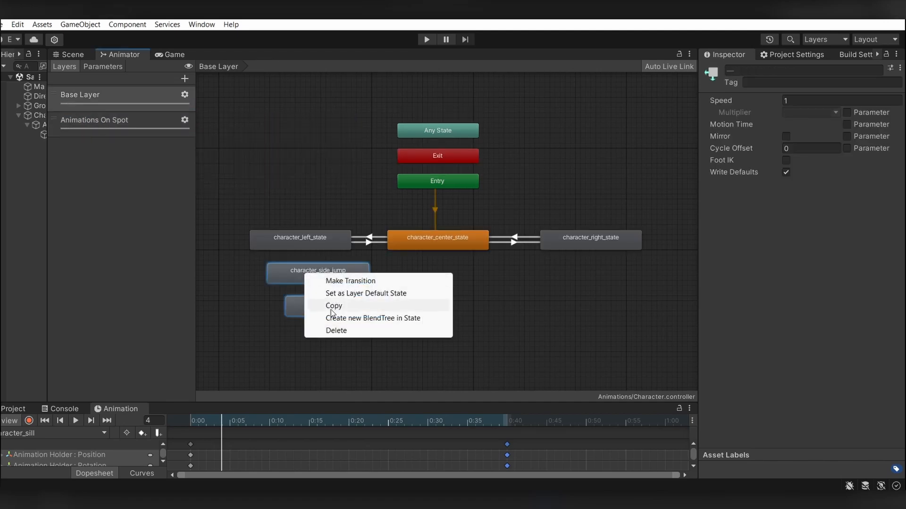
click(330, 308)
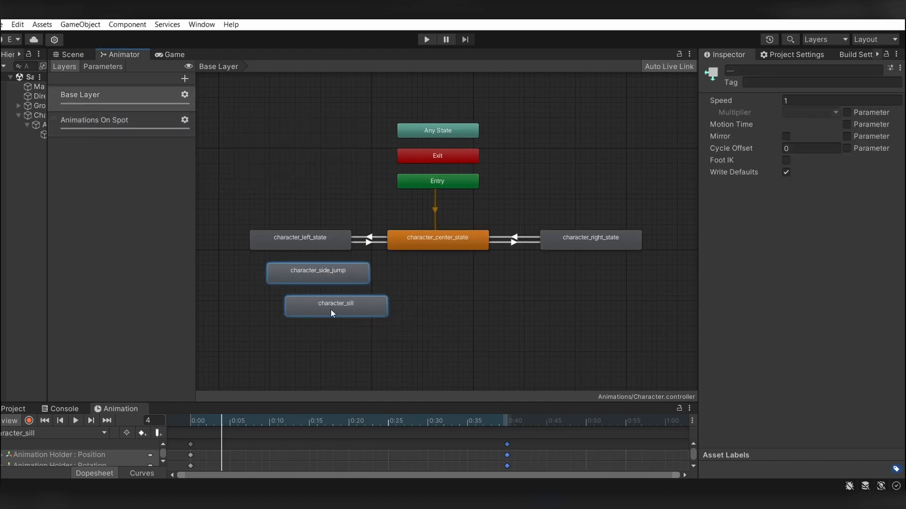
click(148, 125)
right_click(332, 207)
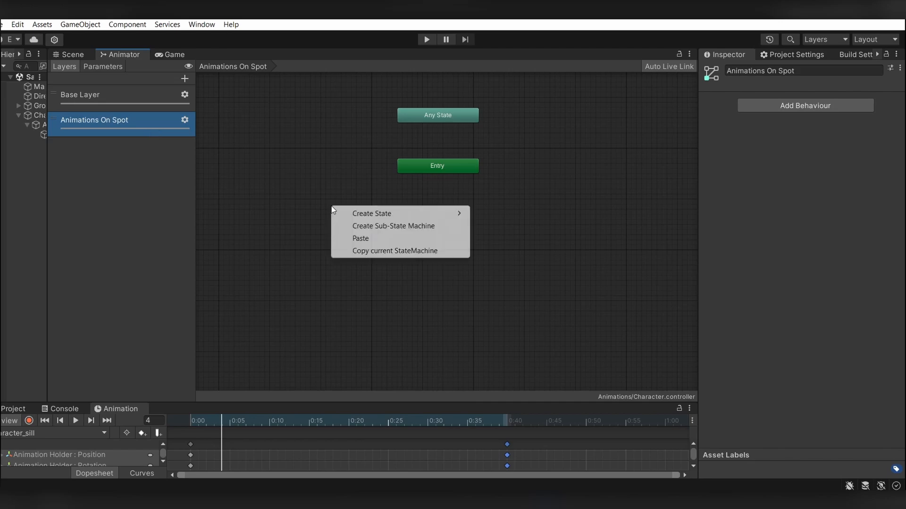
click(369, 239)
click(118, 96)
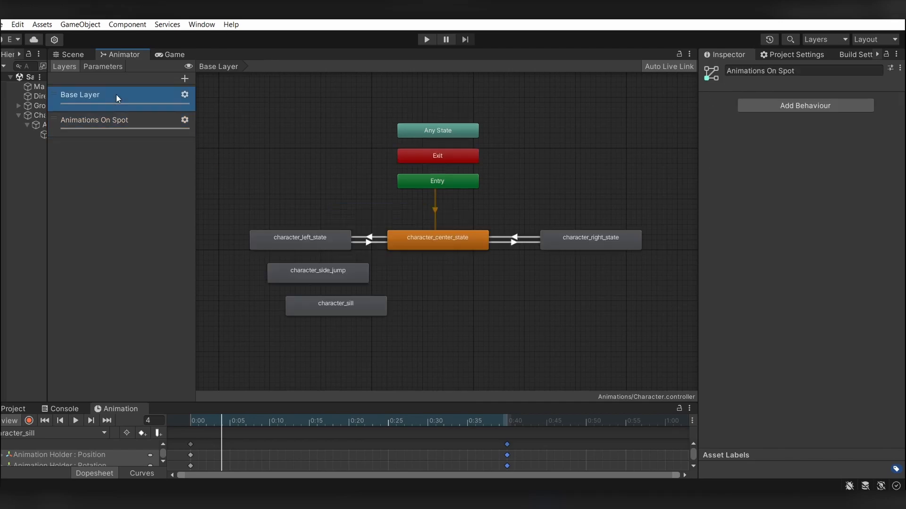
drag(383, 337, 266, 262)
Step: In the Animations On Spot layer, make transitions from character_sill to character_side_jump and back
click(118, 120)
right_click(481, 204)
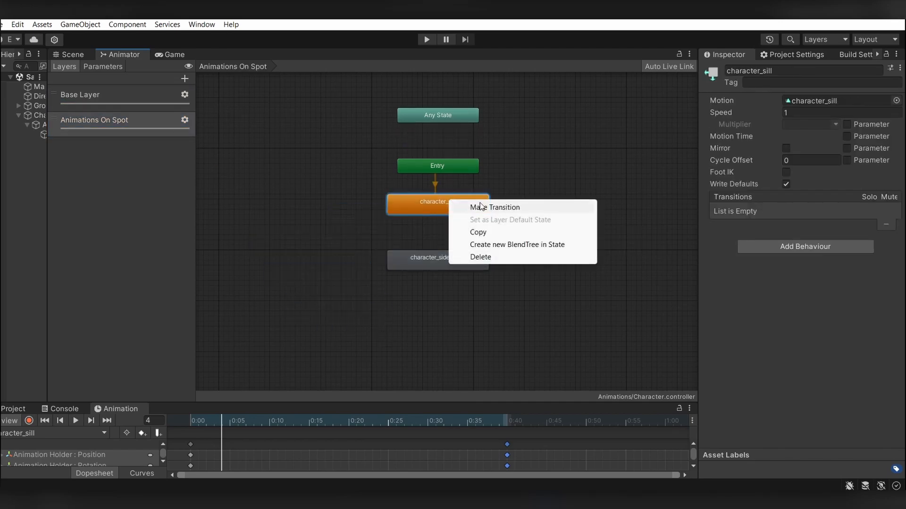
click(483, 204)
click(439, 260)
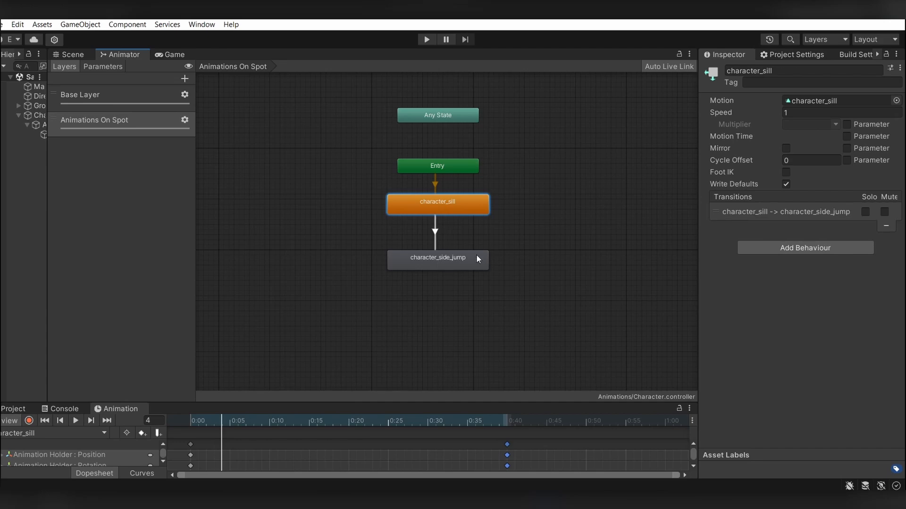
right_click(476, 254)
click(493, 261)
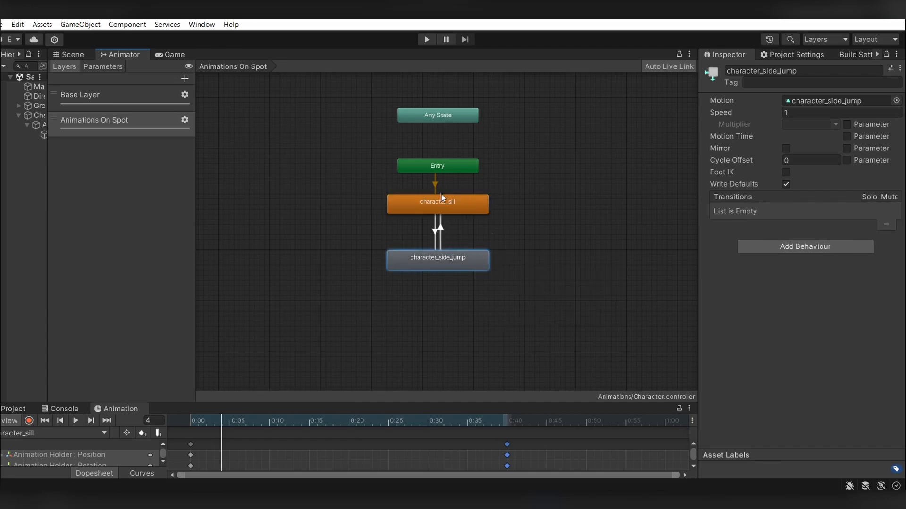
click(441, 198)
Step: Add a second transition from character_sill to character_side_jump
scroll(432, 184, up, 5)
right_click(428, 174)
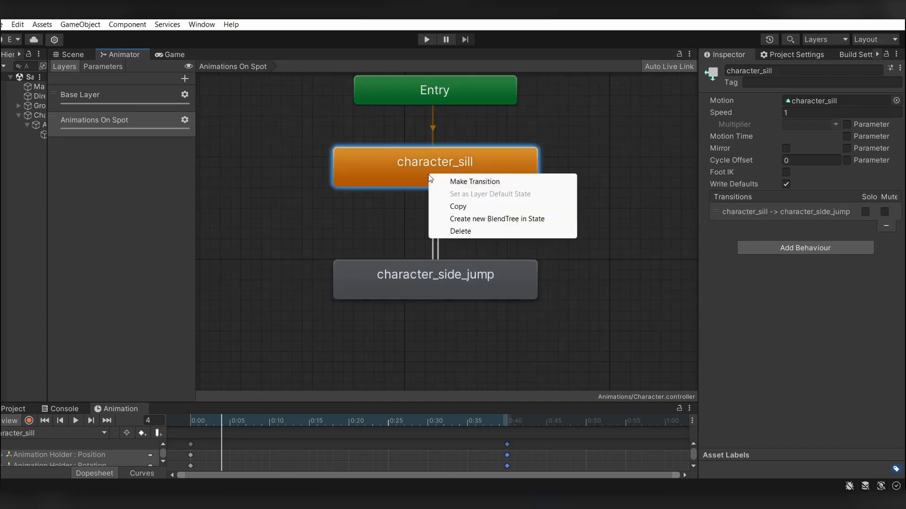
click(452, 178)
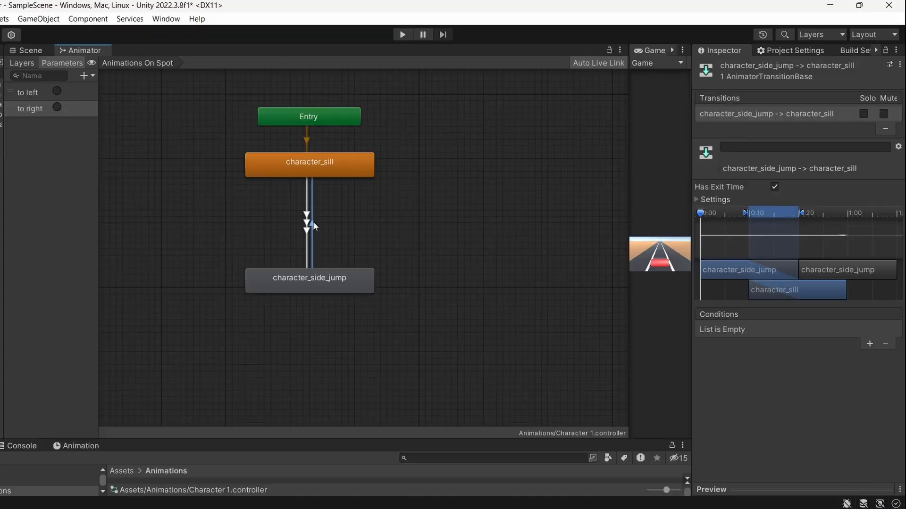
Step: Collapse the blend of the character_sill to character_side_jump transitions to zero length, and check both transitions
click(813, 116)
click(329, 213)
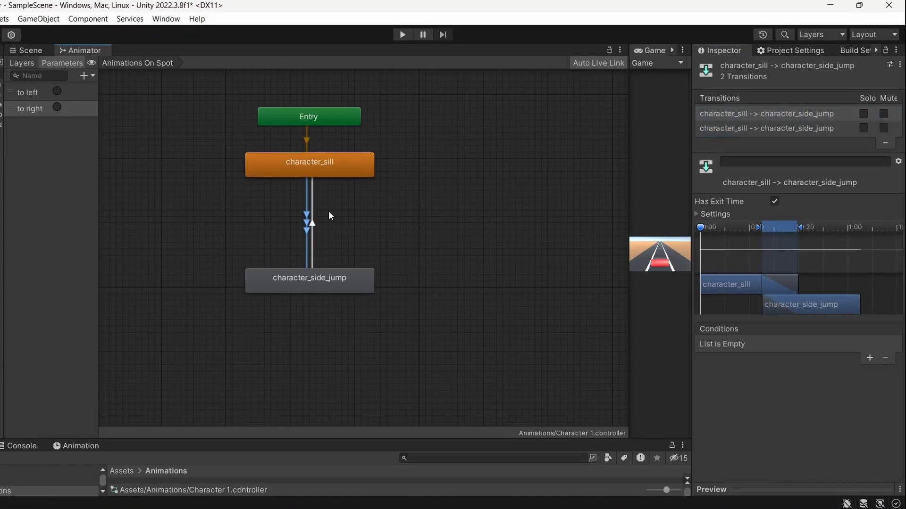
click(772, 122)
click(770, 118)
click(771, 128)
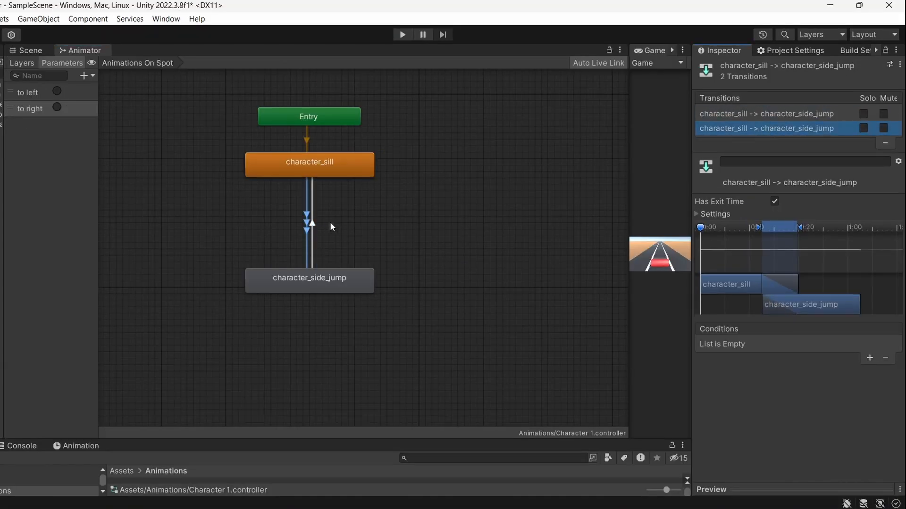
click(306, 213)
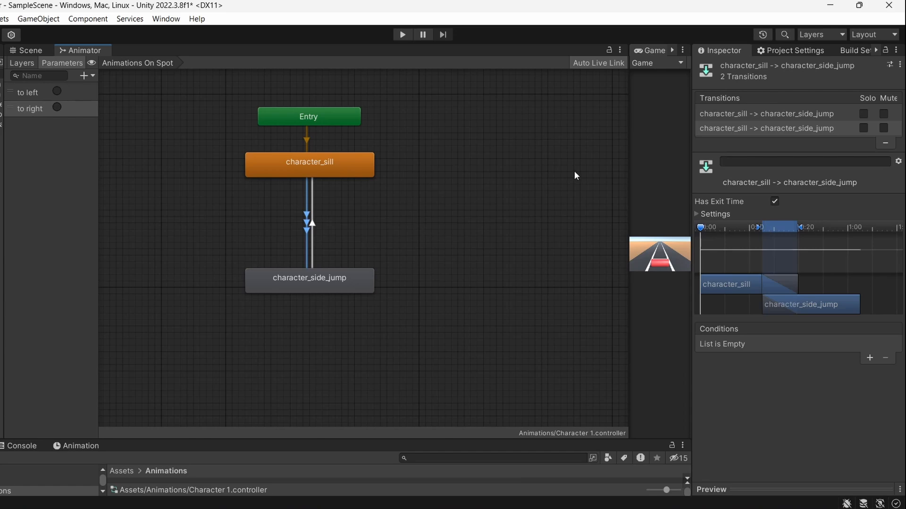
click(760, 228)
mouse_move(760, 229)
mouse_down()
mouse_move(799, 229)
mouse_move(788, 215)
mouse_move(780, 231)
mouse_move(822, 238)
mouse_up()
click(784, 116)
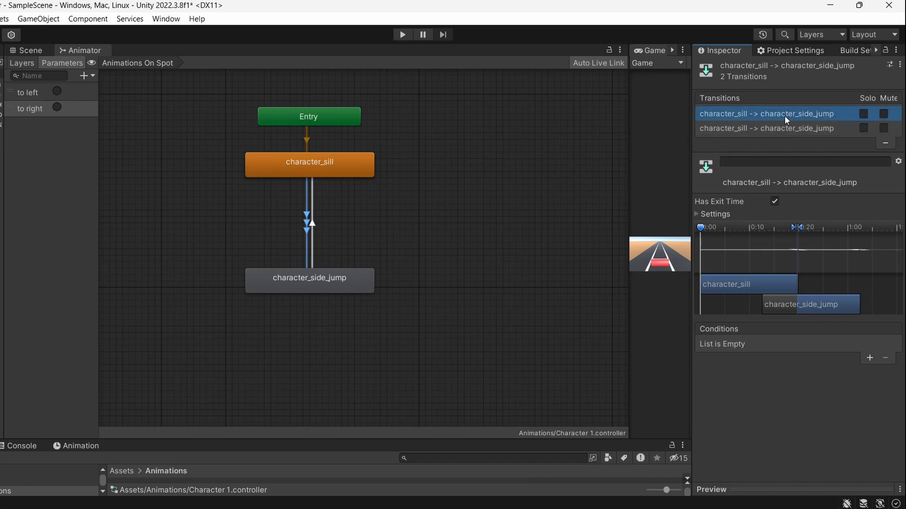
click(788, 126)
click(786, 112)
click(787, 126)
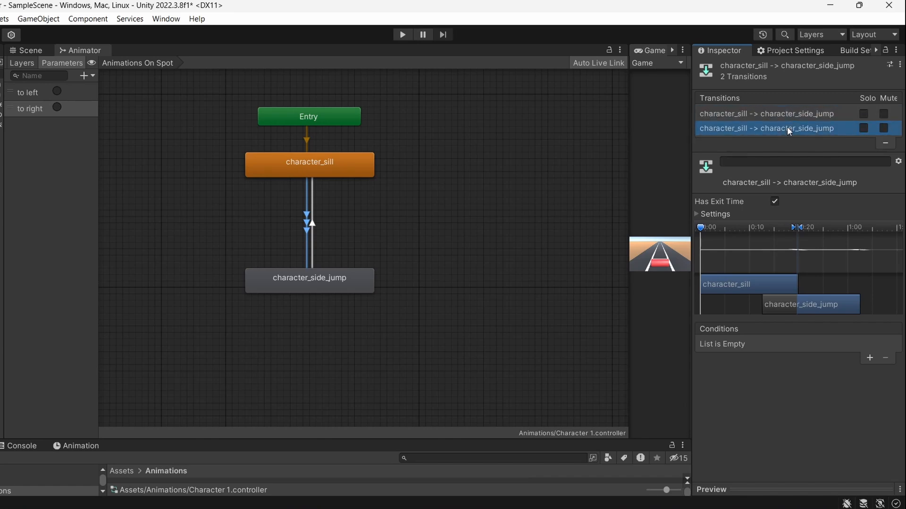
Step: Reduce the character_side_jump to character_sill transition's blend to zero length and set its exit time to 1
click(312, 228)
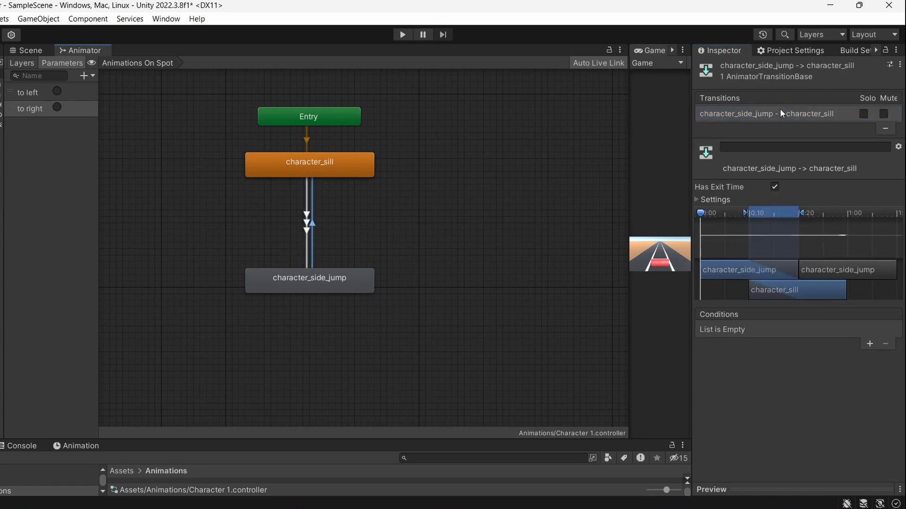
drag(745, 211, 802, 214)
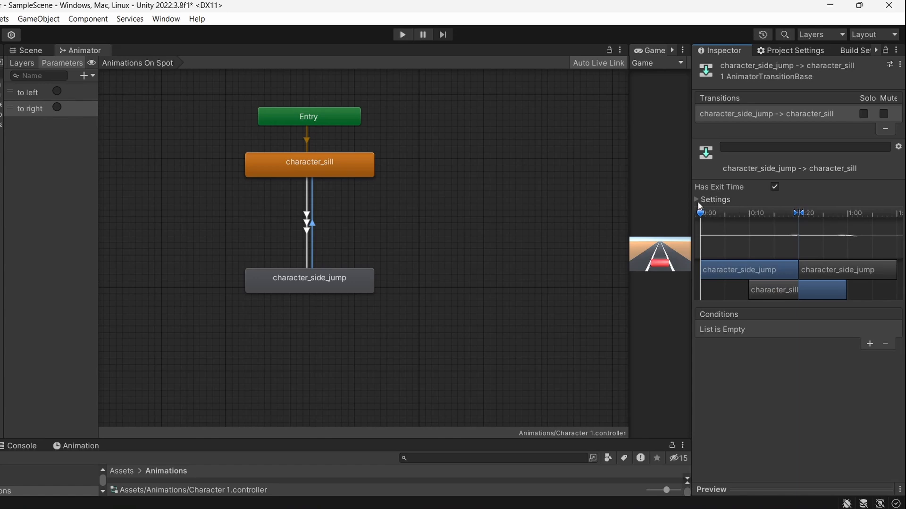
click(697, 201)
click(801, 213)
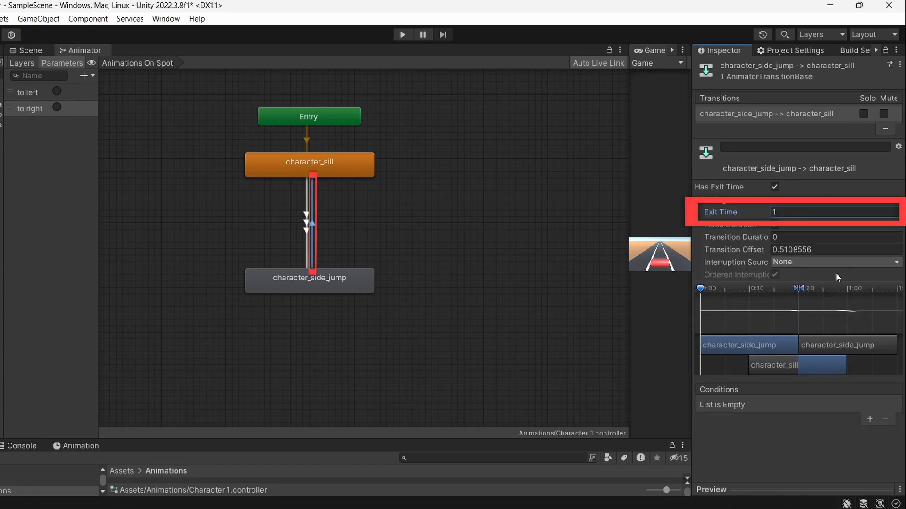
click(710, 198)
Step: Give the first character_sill to character_side_jump transition the condition to left and the second to right, and review the transitions
click(306, 226)
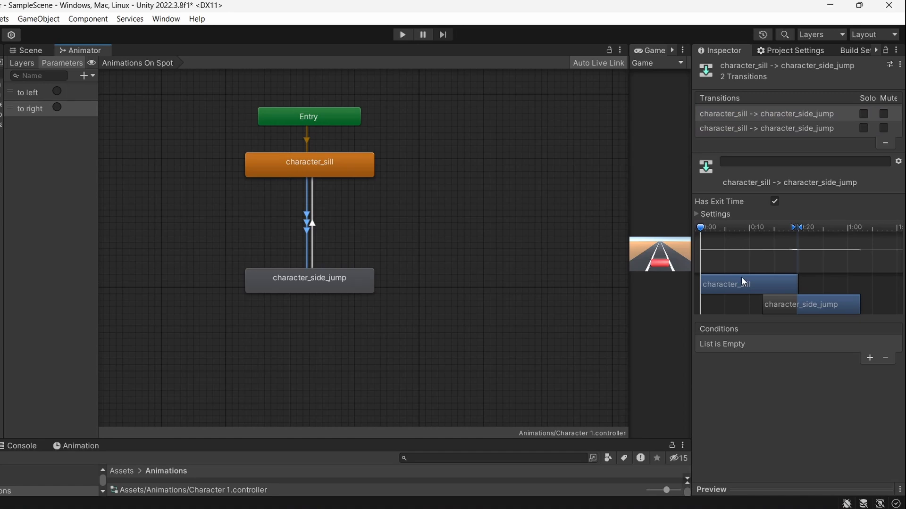
click(808, 118)
click(868, 359)
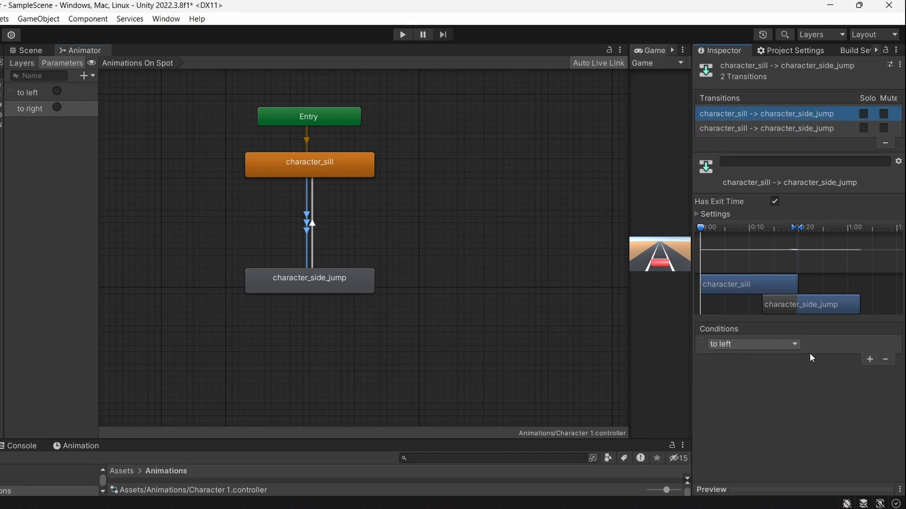
click(800, 128)
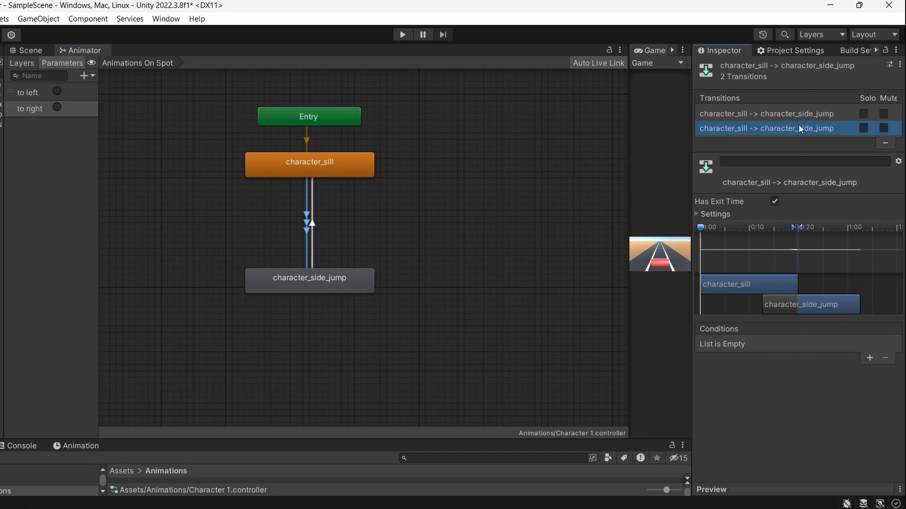
click(867, 360)
click(740, 346)
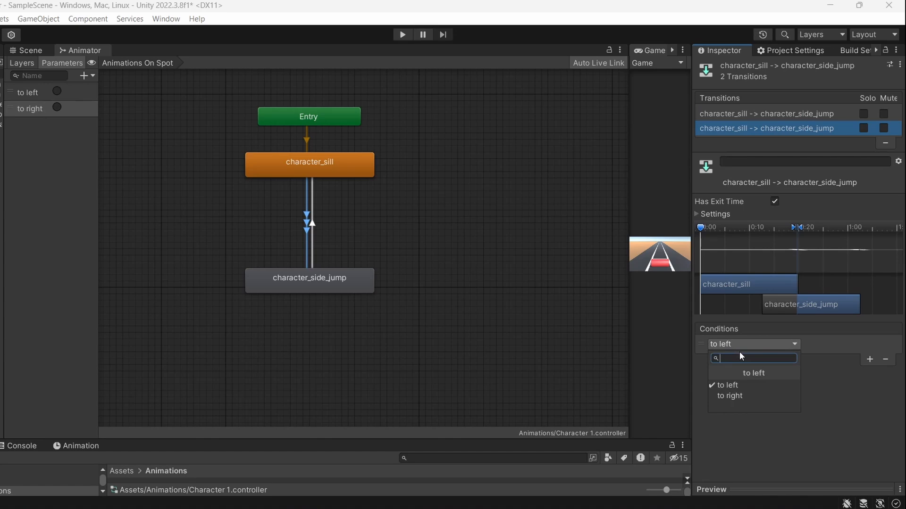
click(740, 392)
click(311, 226)
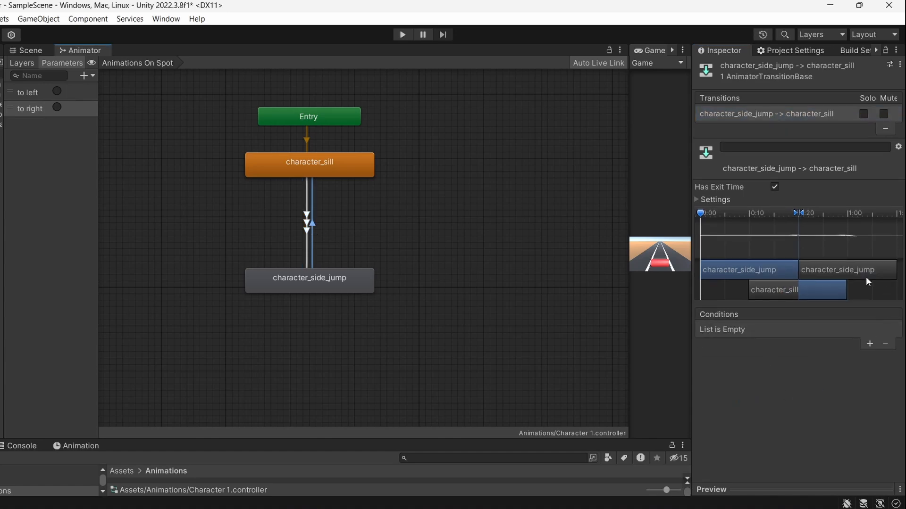
click(306, 222)
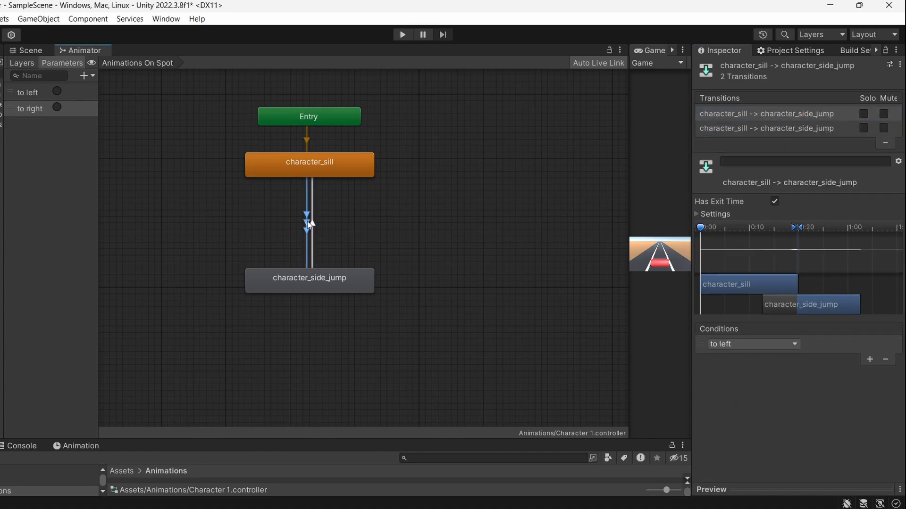
Step: Turn off the exit time on the first character_sill to character_side_jump transition, and inspect the character_sill clip's loop setting
click(774, 203)
click(769, 132)
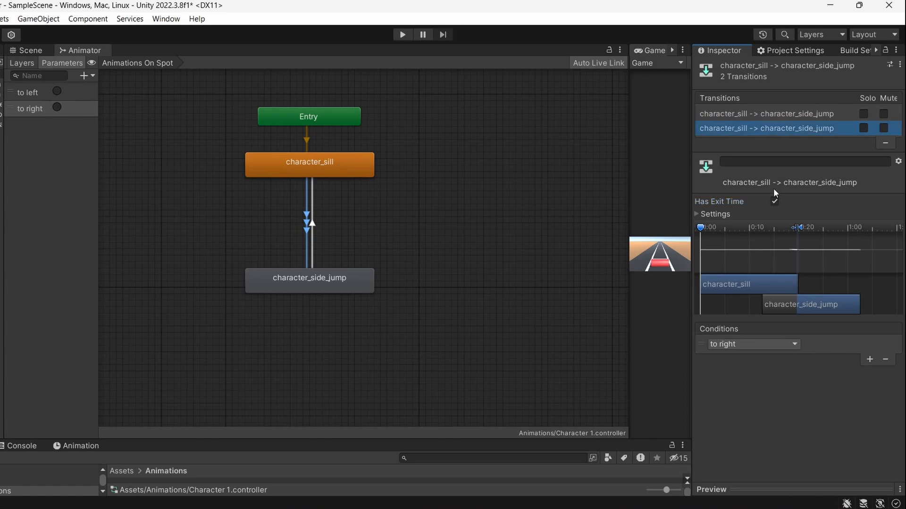
click(329, 170)
double_click(328, 170)
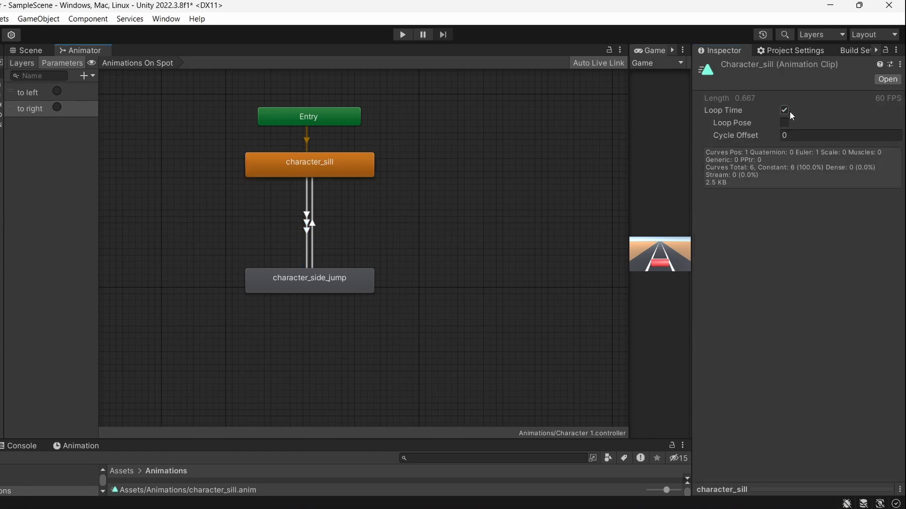
Step: Turn off Write Defaults for the character_sill state and select the character_side_jump state
click(330, 278)
click(344, 163)
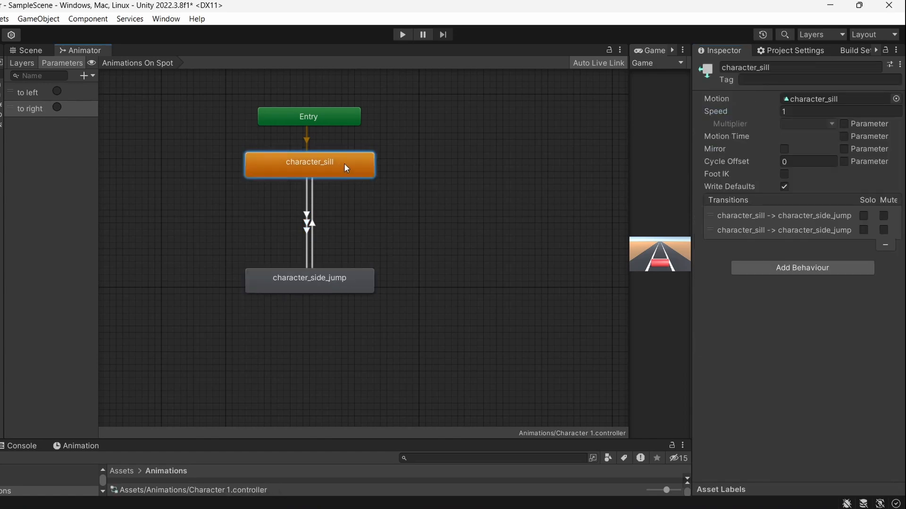
click(784, 187)
click(355, 280)
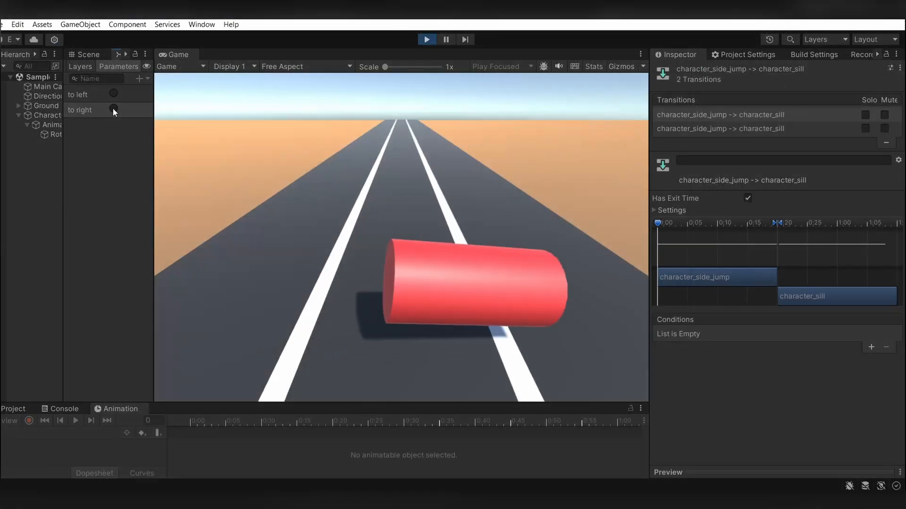
Step: Test the lane changes in play mode by firing the to right, to left and to right triggers
click(112, 108)
click(112, 95)
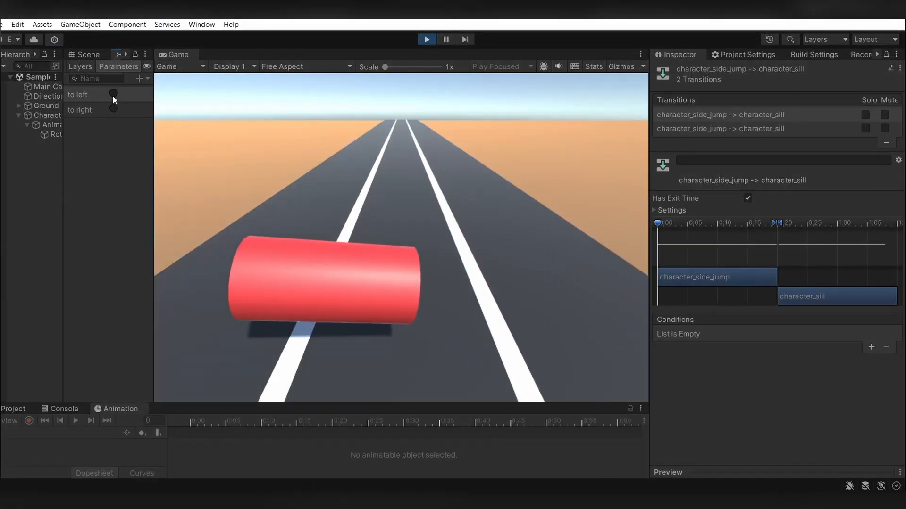
click(112, 108)
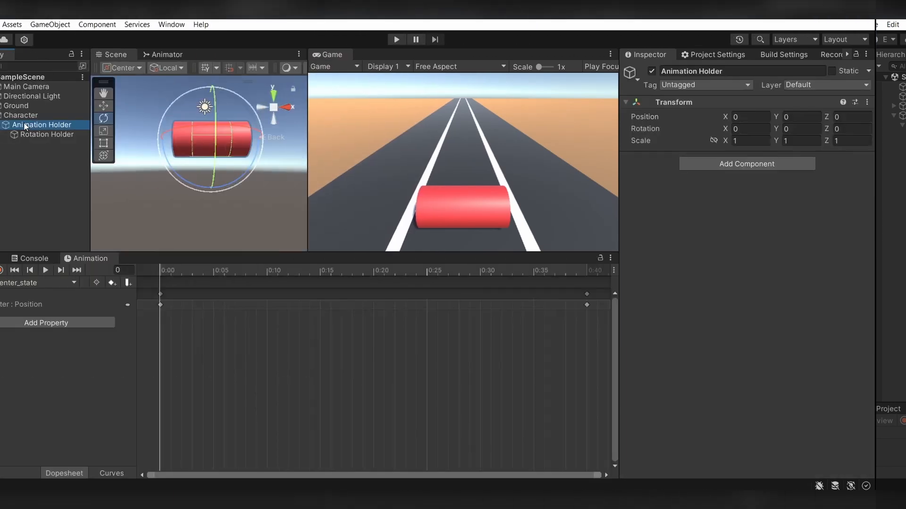
Step: Create a new animation clip for the Animation Holder, saved as character_jump.anim in the Animations folder
click(67, 285)
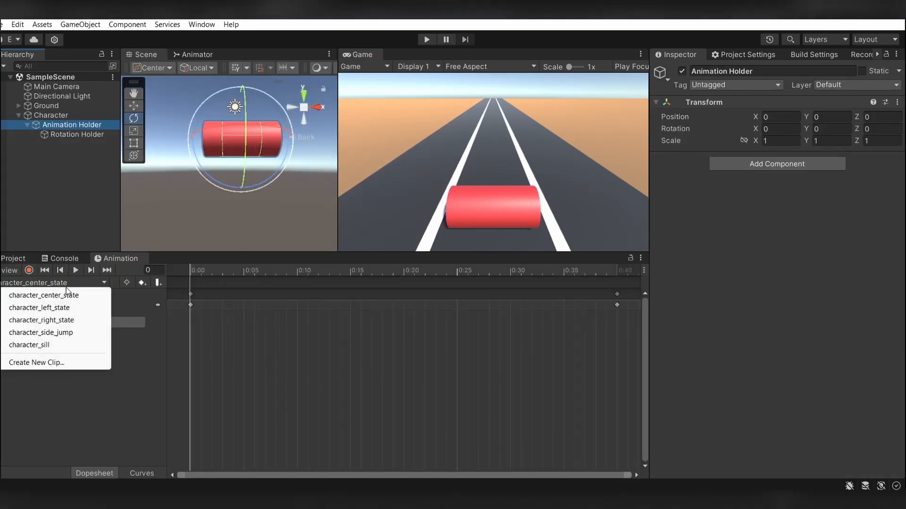
click(61, 361)
text(character_jump.anim)
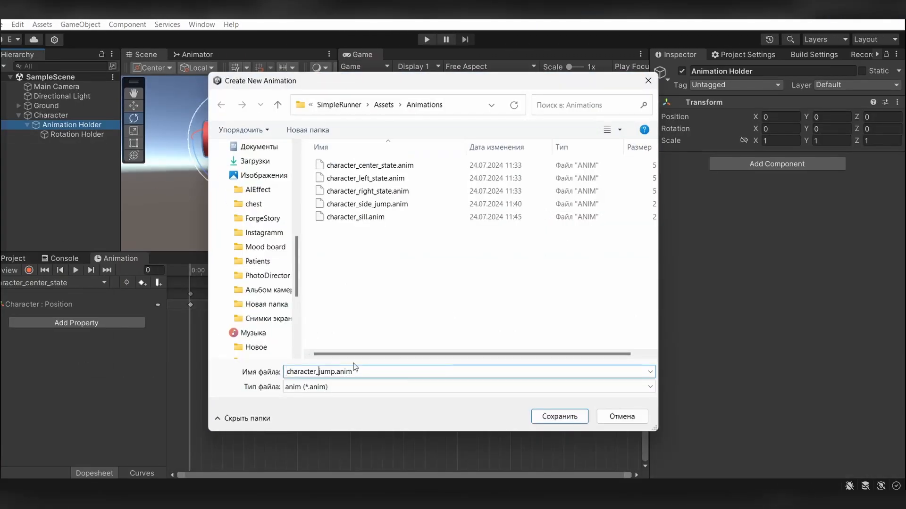
key(Return)
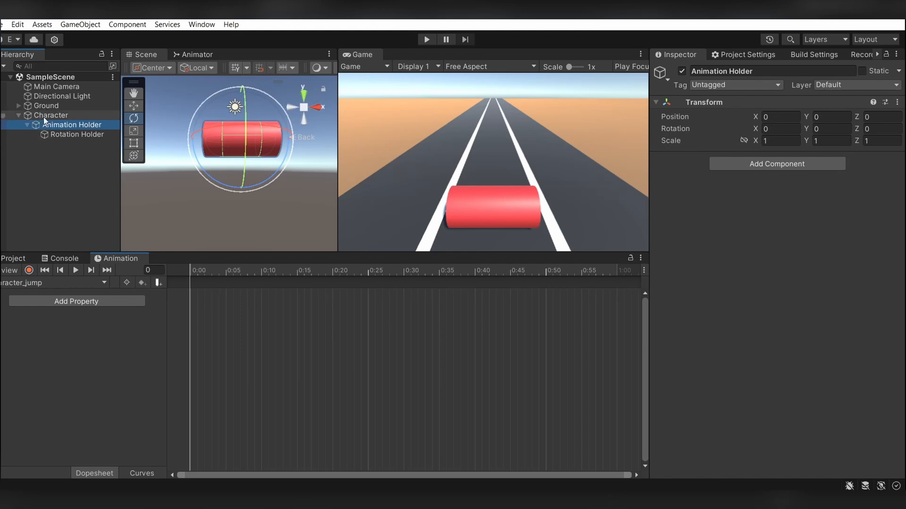
Step: Record the Animation Holder rising to about 1.19 on X at frame 20, and paste the starting position keyframe at frame 40
click(29, 270)
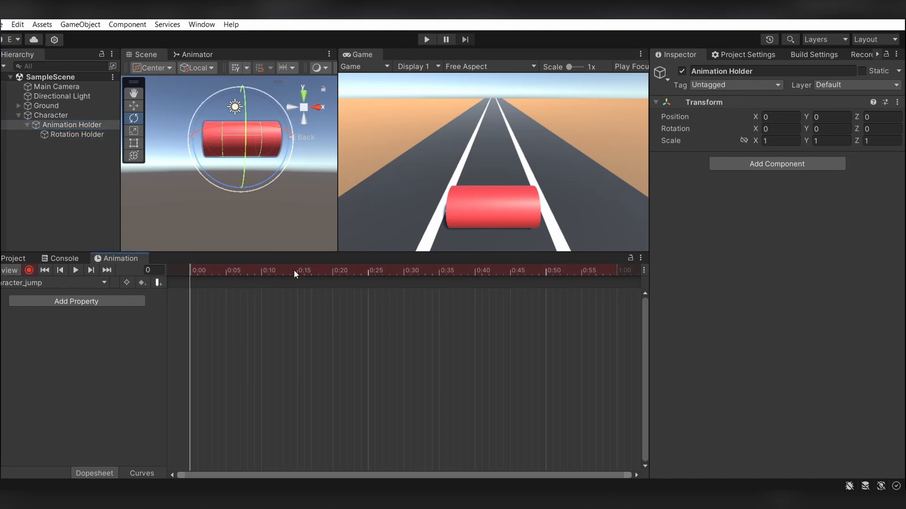
drag(294, 270, 332, 274)
click(134, 106)
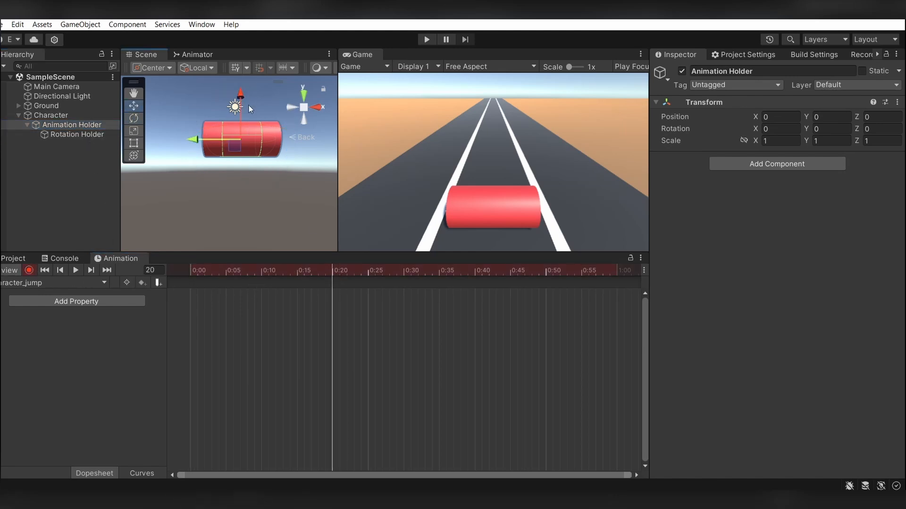
drag(240, 102, 242, 66)
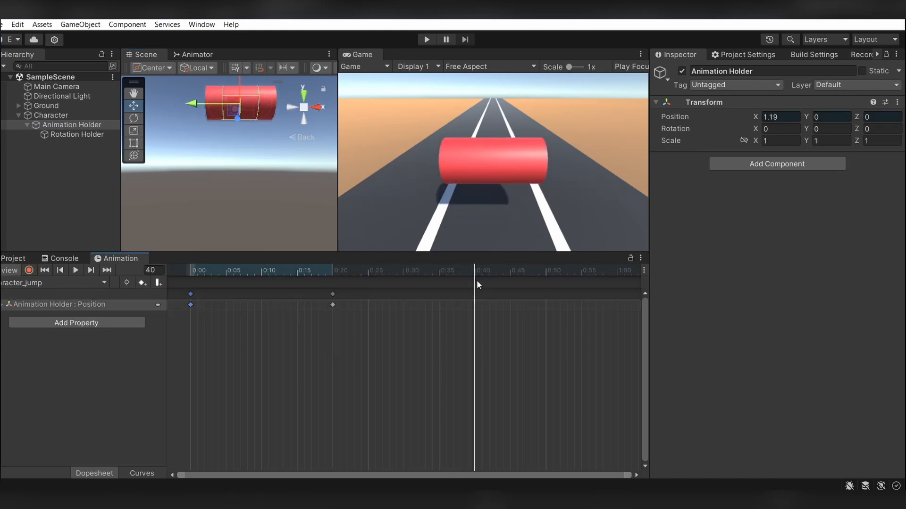
key(ctrl+v)
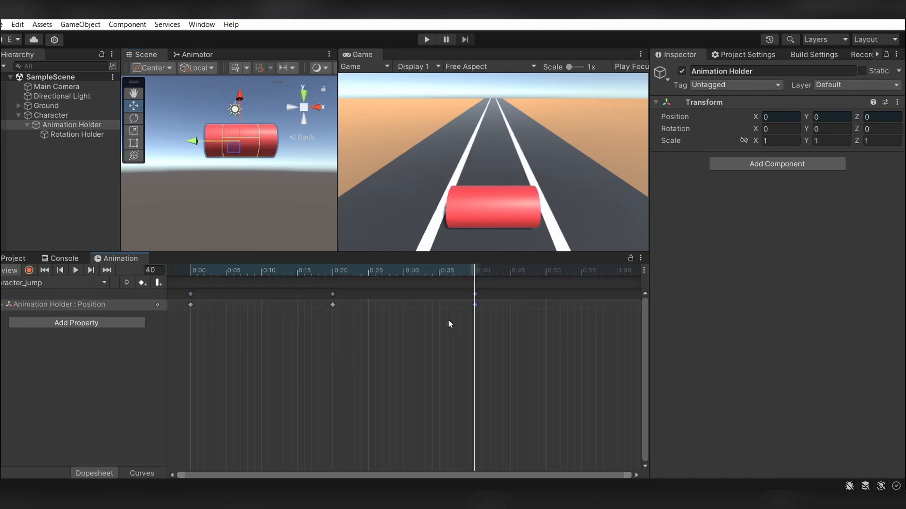
Step: Move the position curve's peak to frame 15, steepen its tangents at frames 0 and 40, and preview the jump
click(75, 270)
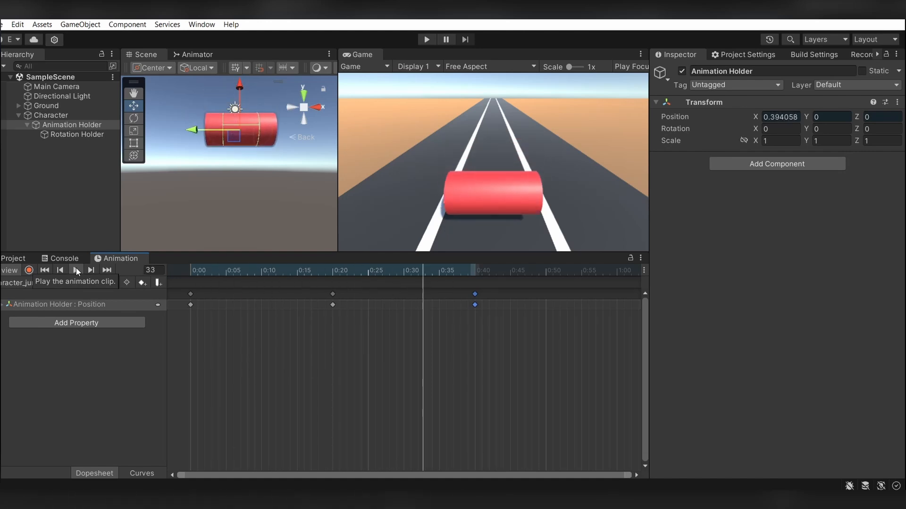
key(c)
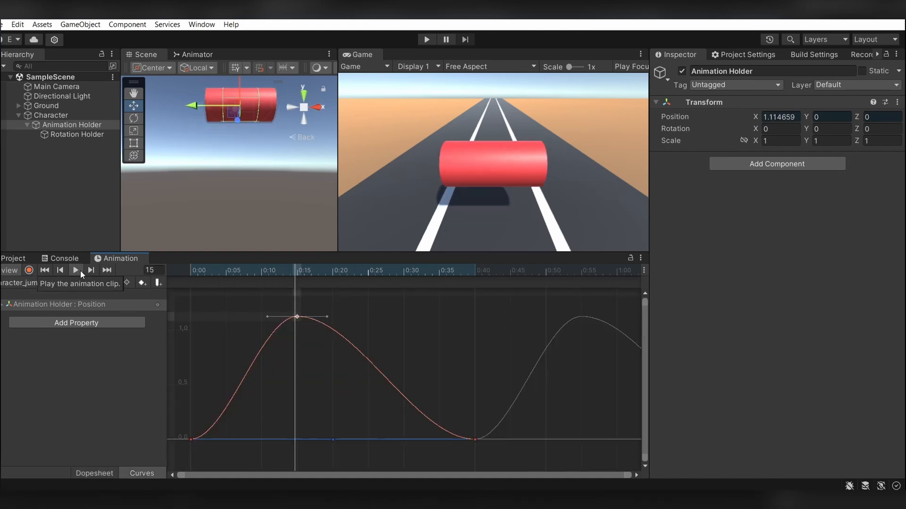
drag(212, 395, 213, 391)
click(475, 440)
drag(447, 440, 443, 401)
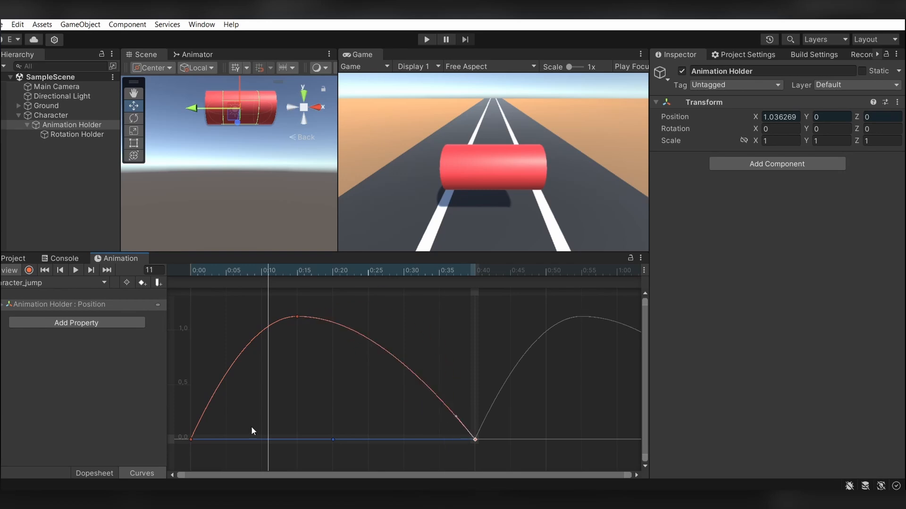
click(77, 272)
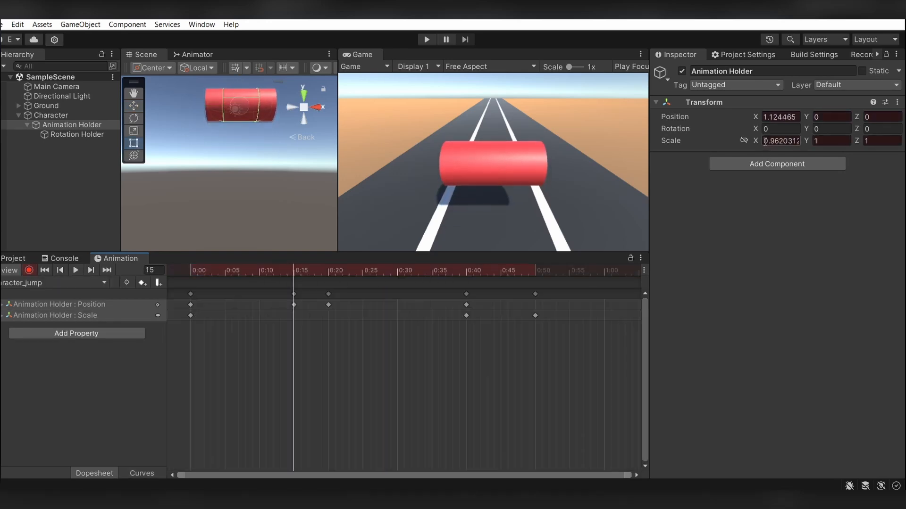
Step: Adjust the Animation Holder's X scale at frame 15 of the character_jump clip and play the clip
drag(753, 140, 766, 140)
click(75, 270)
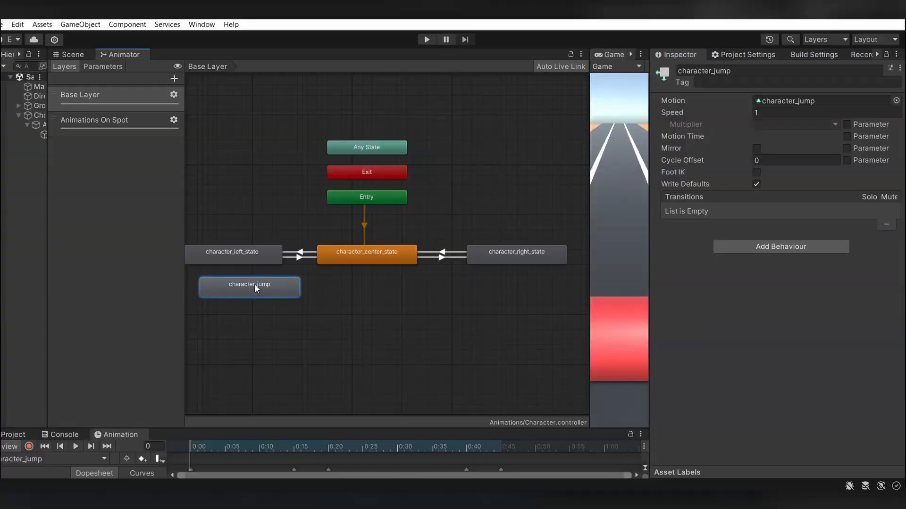
Step: Copy the character_jump state from the Base Layer, paste it into the Animations On Spot layer and reposition it beside Entry
right_click(254, 284)
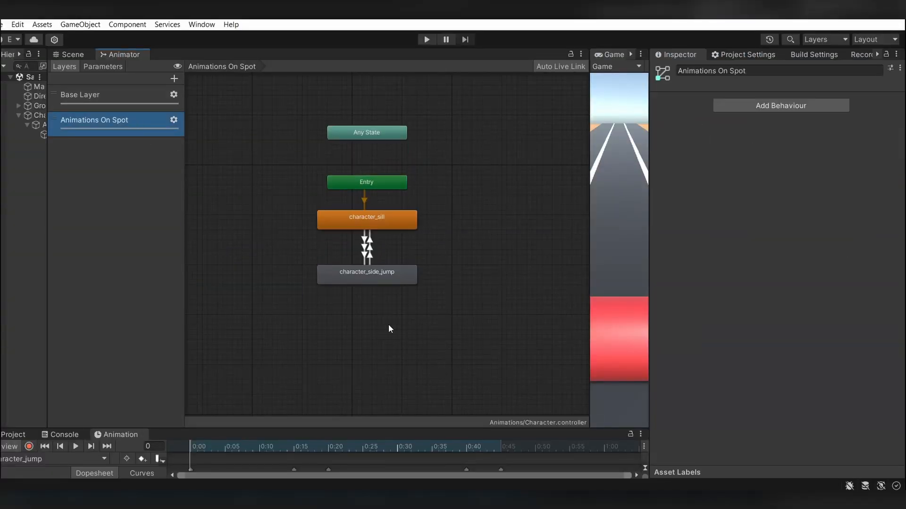
right_click(389, 329)
click(431, 355)
click(426, 355)
drag(429, 332, 471, 180)
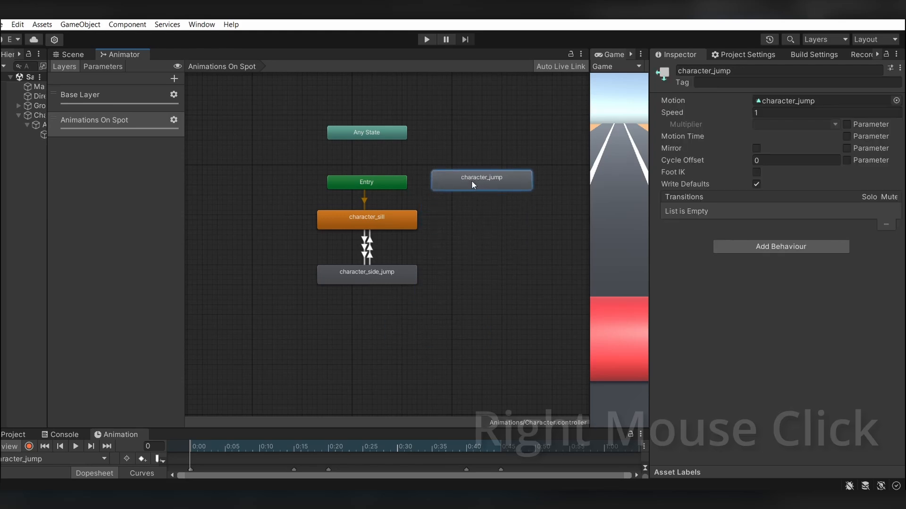
Step: Create an empty state in the Animations On Spot layer and place it below character_jump
right_click(470, 277)
mouse_move(541, 288)
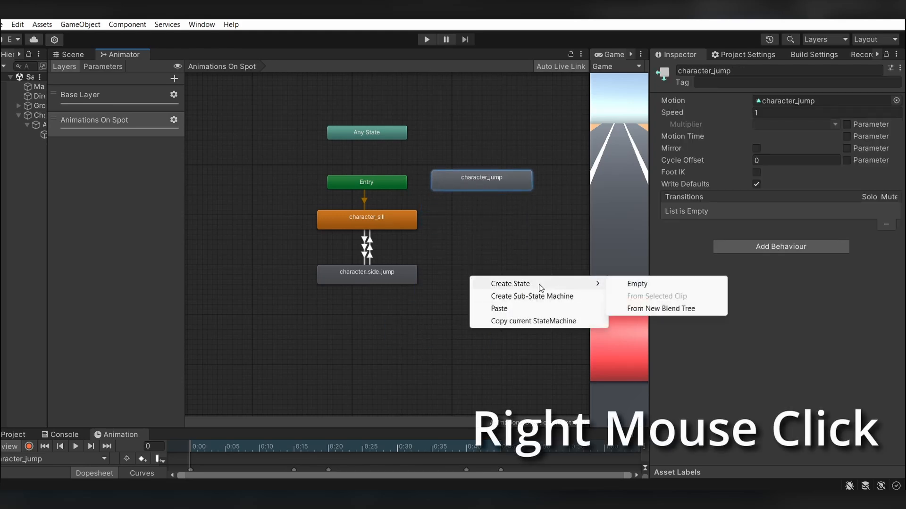
click(637, 283)
drag(526, 284, 488, 222)
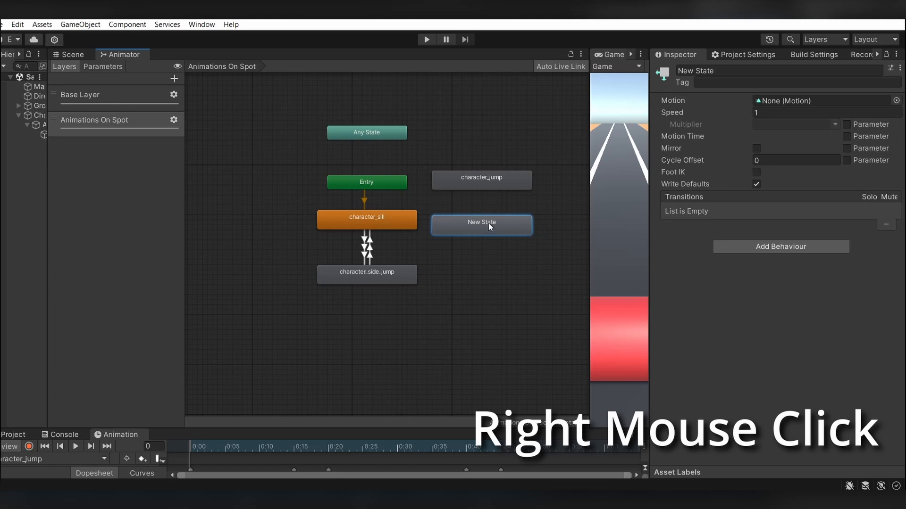
Step: Assign the character_jump clip as the new state's motion and rename the state after the clip
click(896, 100)
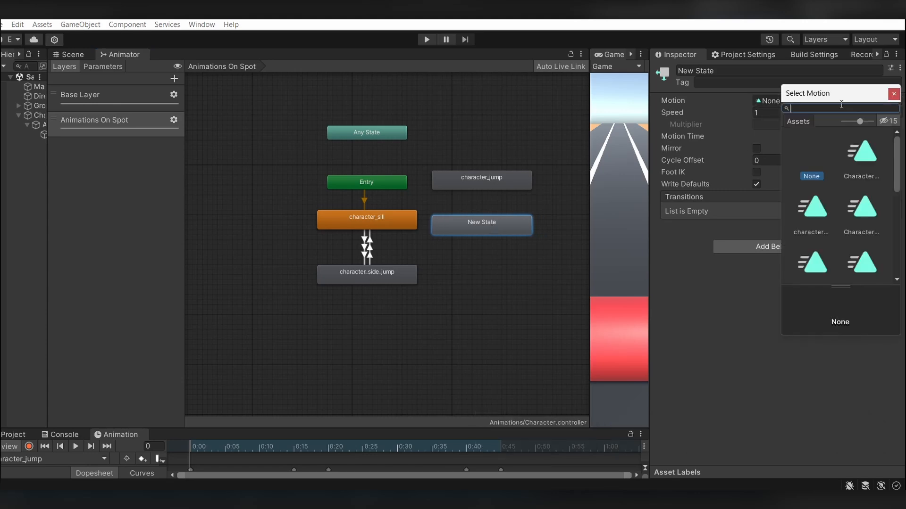
text(jump)
click(885, 158)
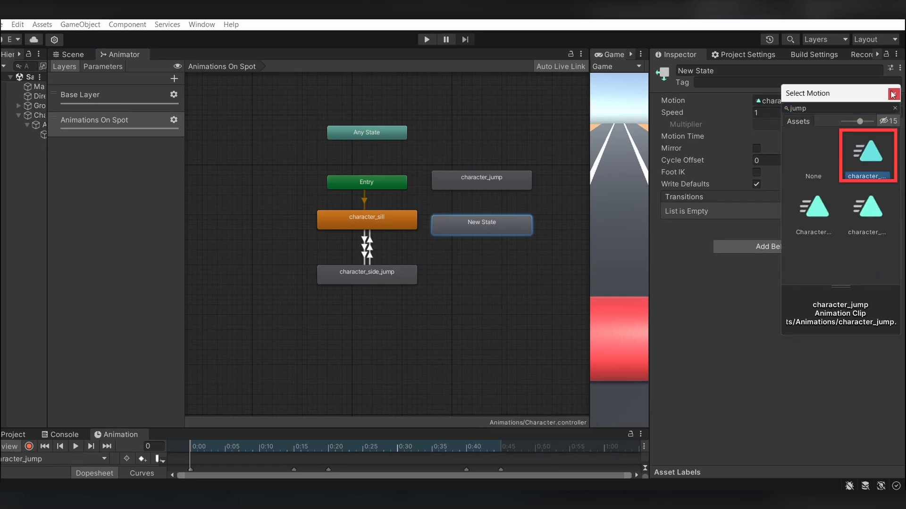
click(738, 70)
text(character_jumo)
Step: Delete the character_jump state from the Base Layer
click(80, 95)
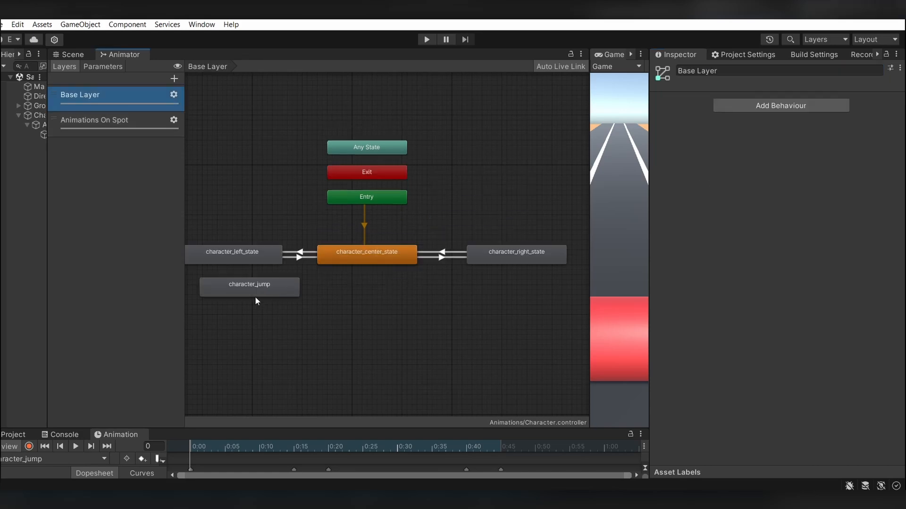
click(255, 296)
key(Delete)
Step: Reposition the character_jump state beside character_sill in the Animations On Spot layer
click(95, 120)
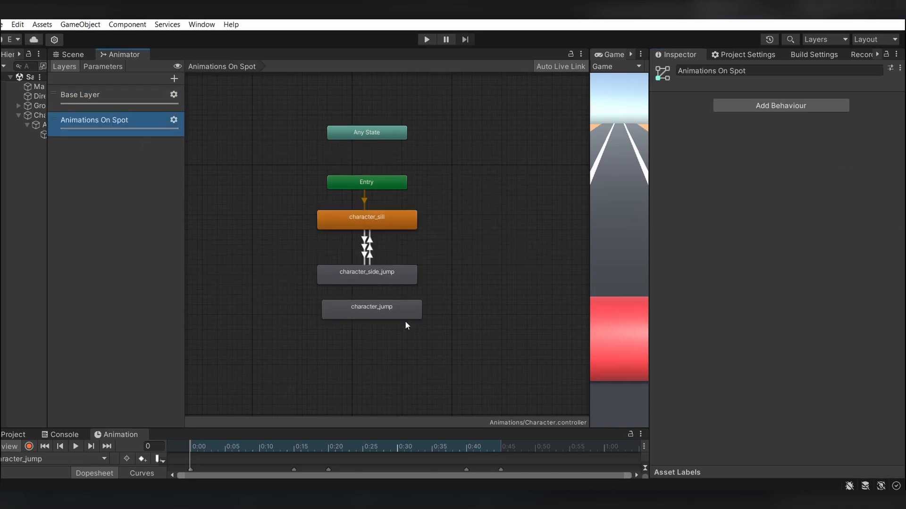
click(381, 310)
drag(380, 311, 318, 325)
drag(318, 321, 303, 321)
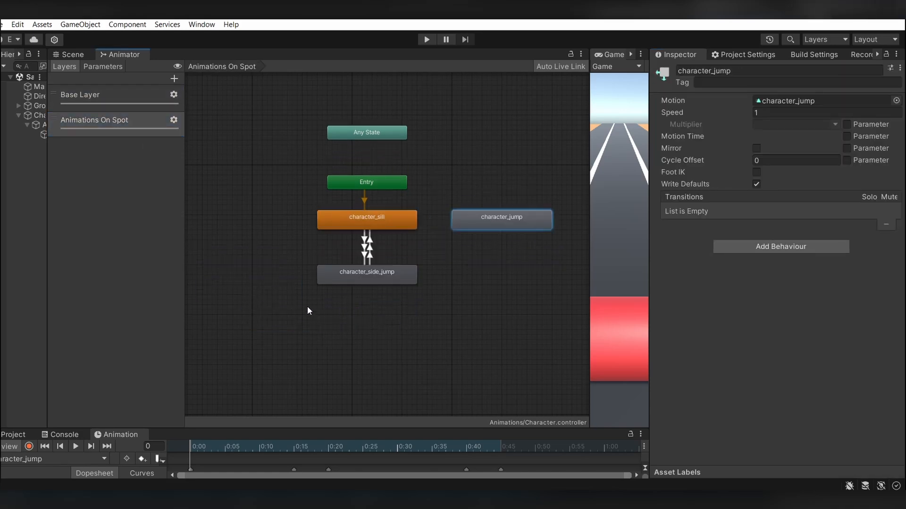
Step: Make transitions in both directions between character_sill and character_jump
right_click(373, 228)
click(415, 226)
click(477, 217)
right_click(476, 218)
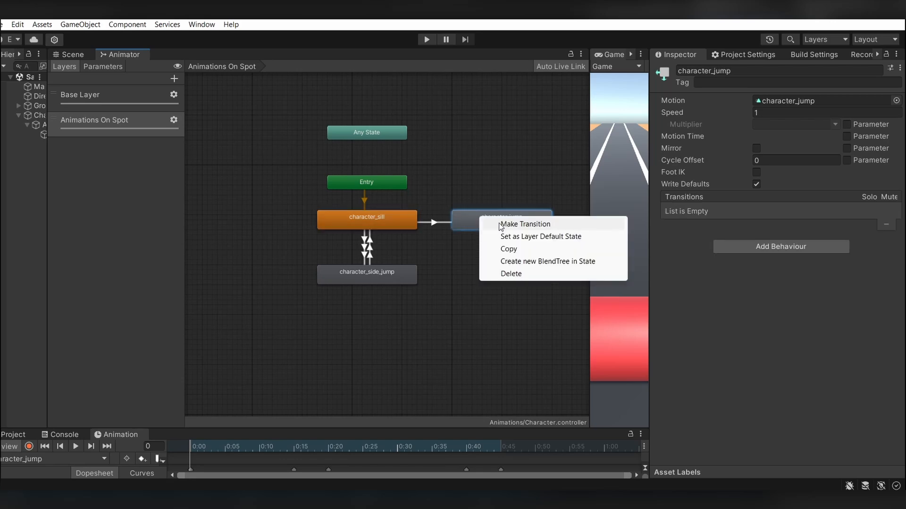
click(491, 225)
click(347, 224)
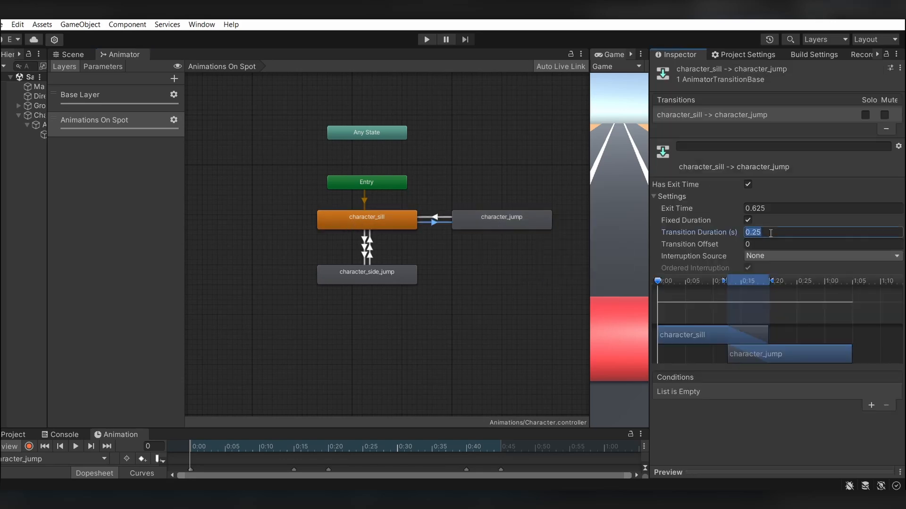
Step: Set the transition duration to 0 on both transitions between character_sill and character_jump
click(447, 218)
key(BackSpace)
key(BackSpace)
key(BackSpace)
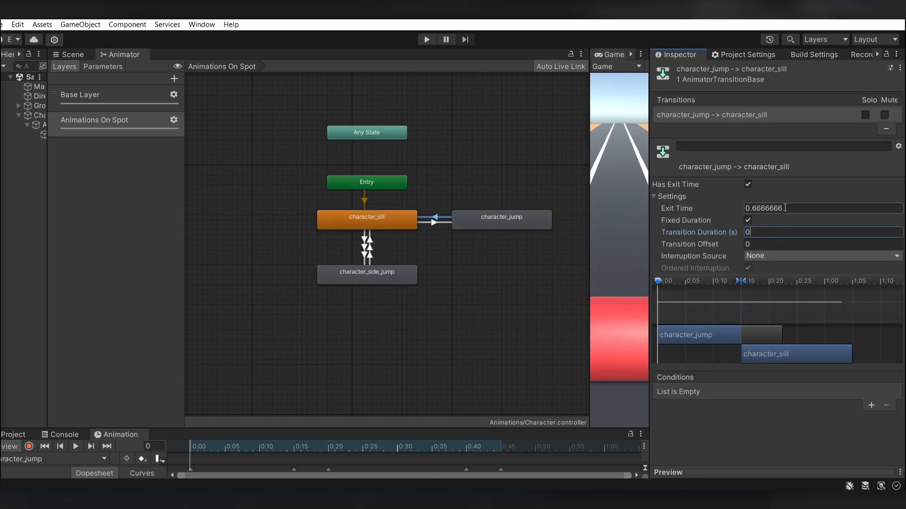
Step: Select the character_sill to character_jump transition and add a trigger parameter named jump
click(441, 222)
click(103, 66)
click(178, 79)
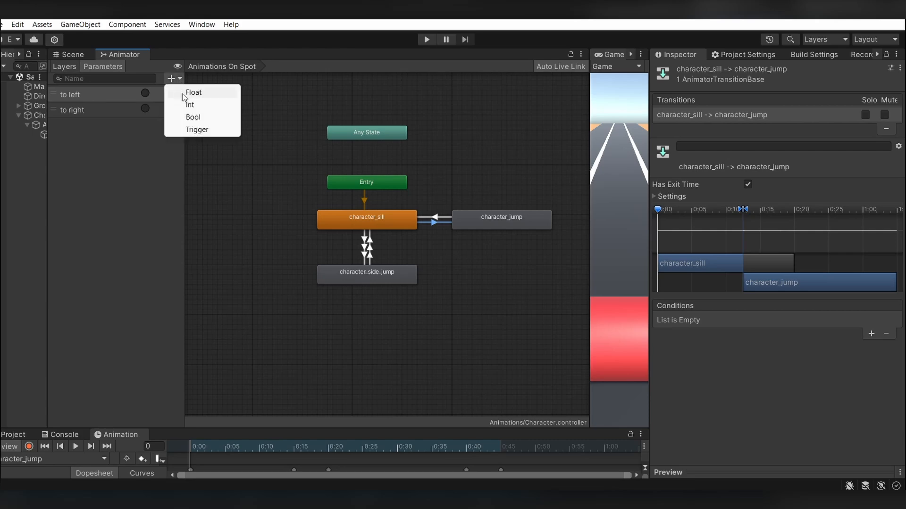
click(197, 128)
text(jump)
Step: Give the character_sill to character_jump transition the condition jump
click(871, 334)
click(727, 321)
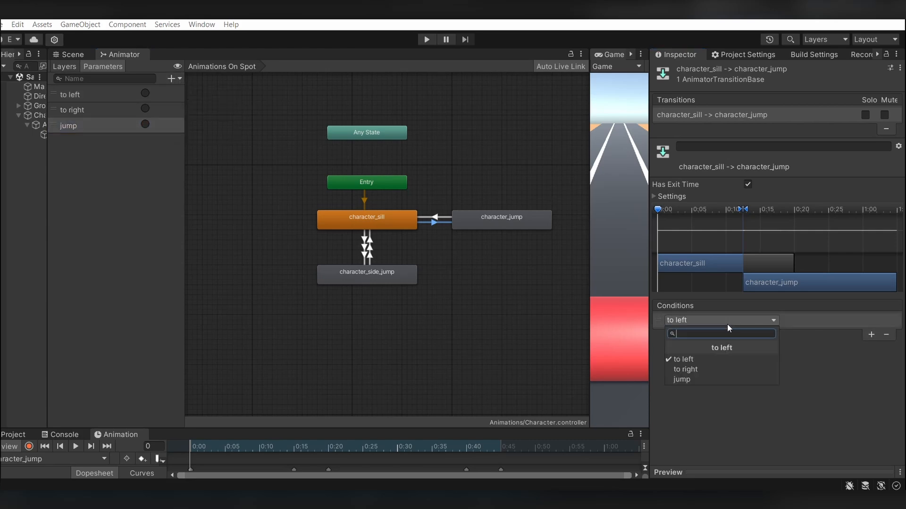
click(704, 380)
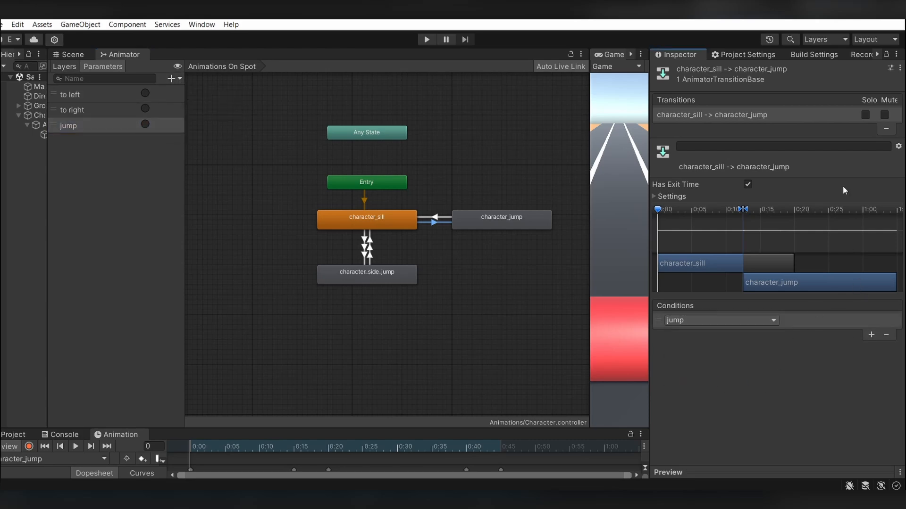
Step: Set the exit time of the character_jump to character_sill transition to 1
click(438, 216)
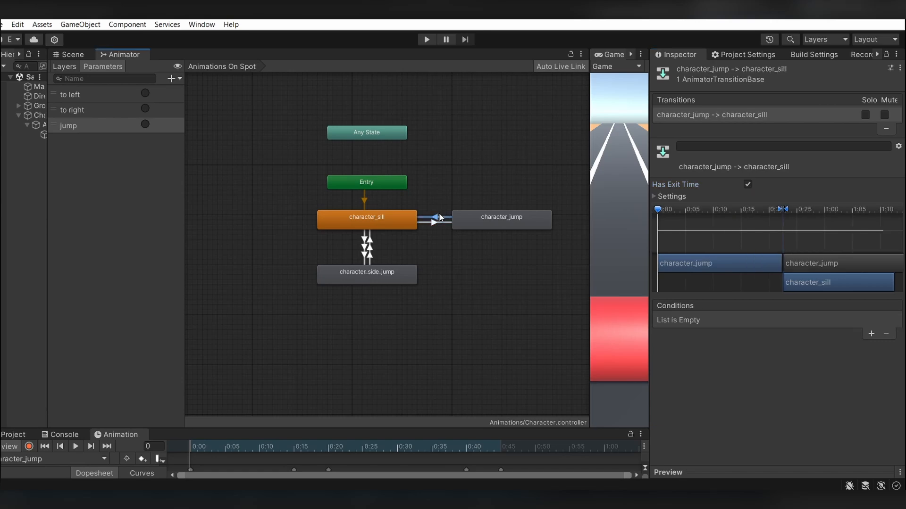
click(717, 196)
click(786, 208)
text(1)
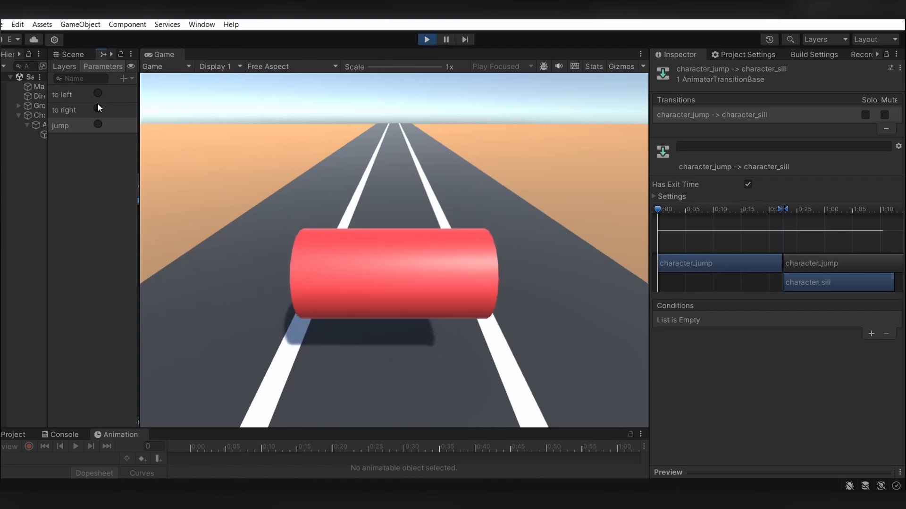
Step: Create a new animation clip for the Character named character_edge_standing.anim in the Animations folder
click(98, 93)
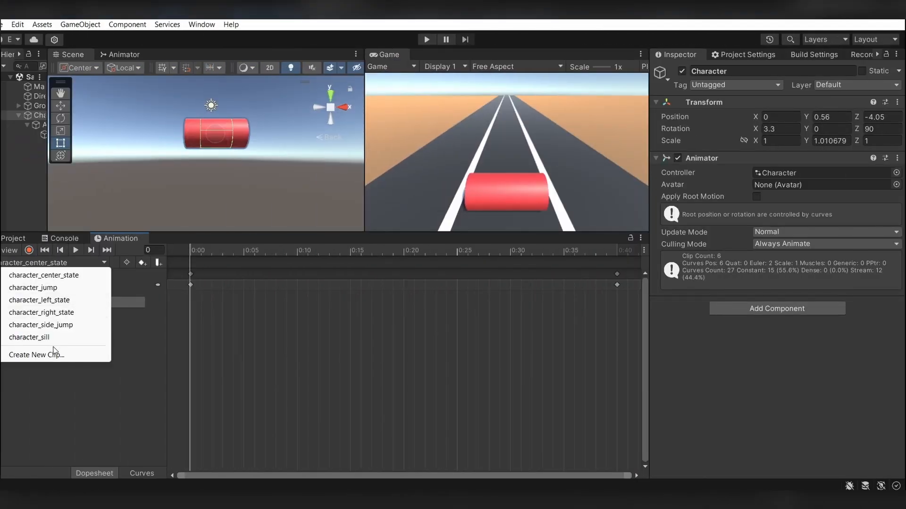
click(54, 354)
text(character_edge_standing.anim)
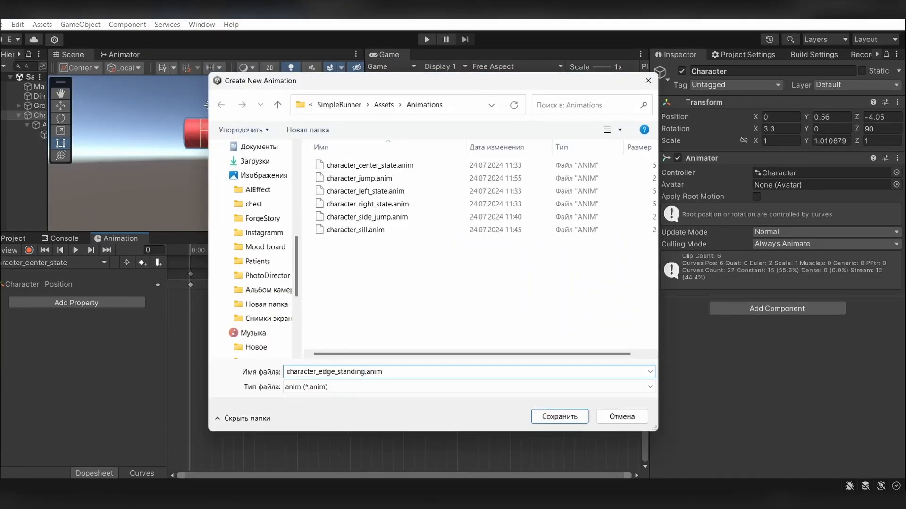
key(Return)
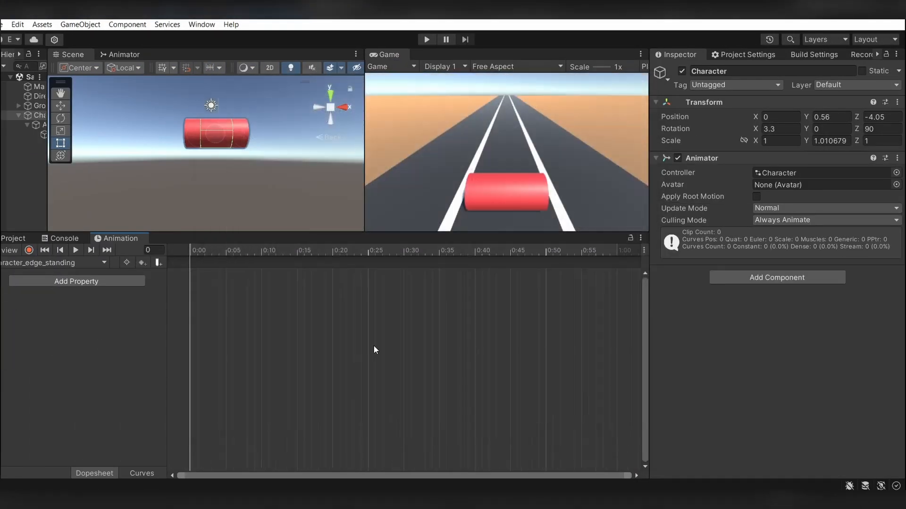
Step: Preview the character_edge_standing clip and select all Animation Holder keyframes at about 0:17
click(76, 250)
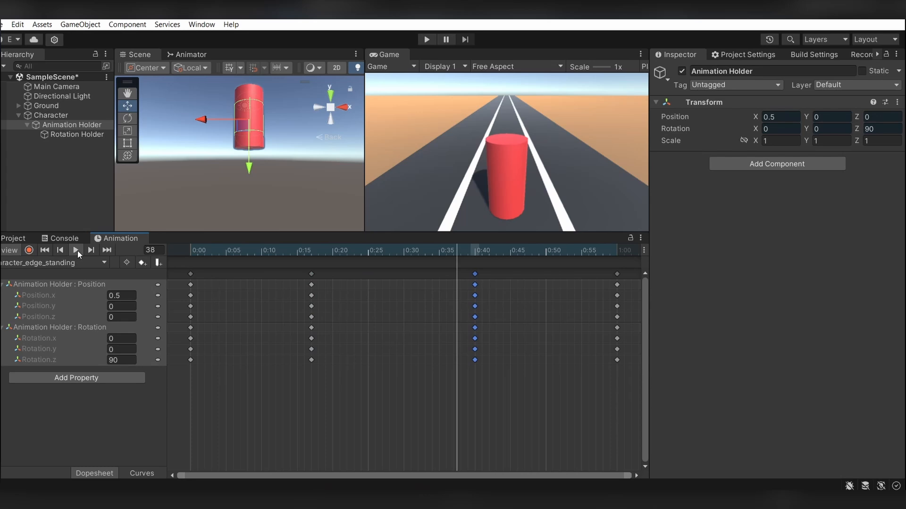
click(76, 250)
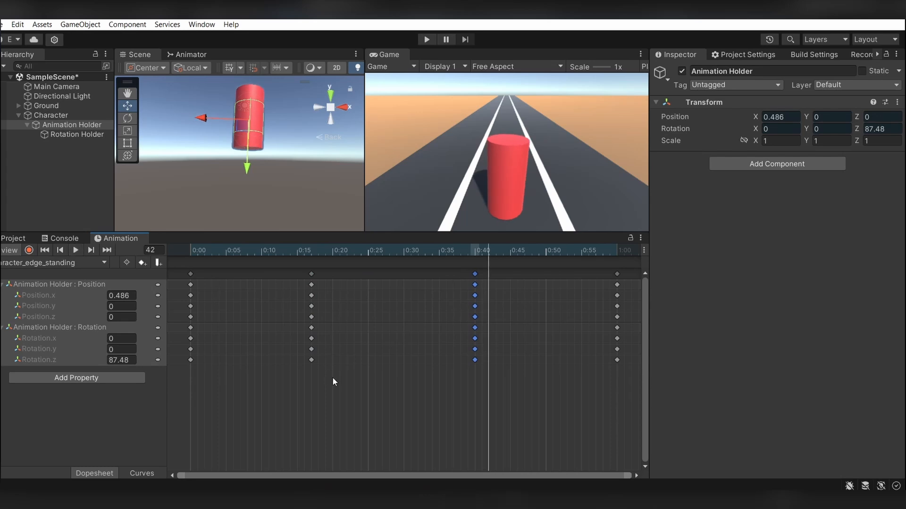
drag(333, 386, 298, 269)
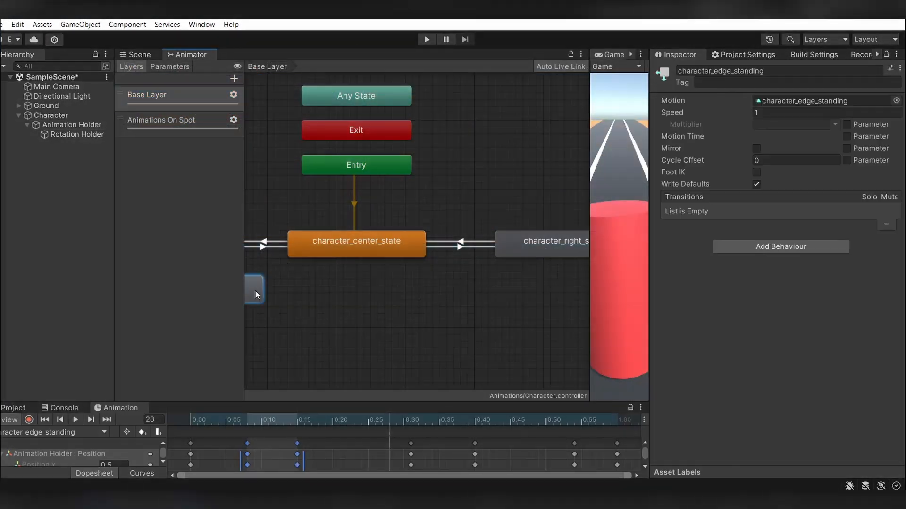
Step: Paste the character_edge_standing state into the Animations On Spot layer and place it to the left of character_sill
click(171, 122)
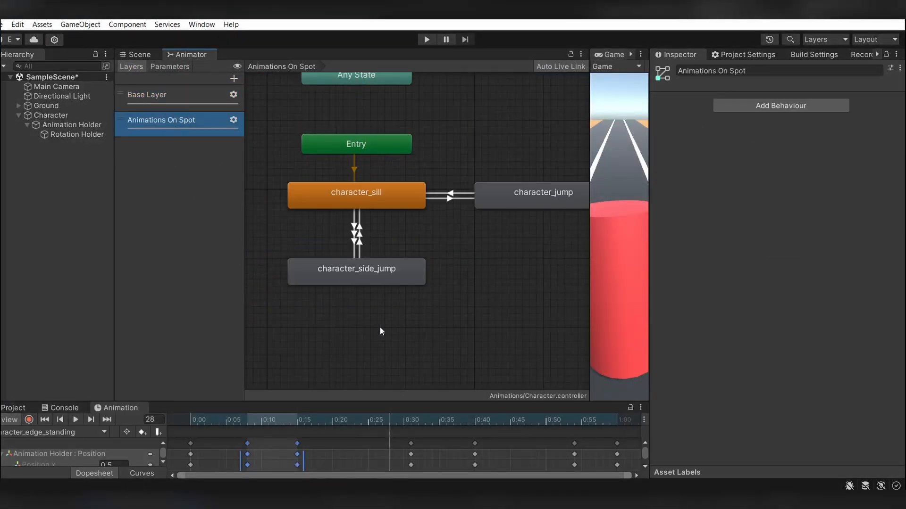
right_click(381, 330)
click(438, 362)
drag(423, 332, 311, 254)
middle_drag(393, 215, 536, 249)
drag(477, 287, 339, 227)
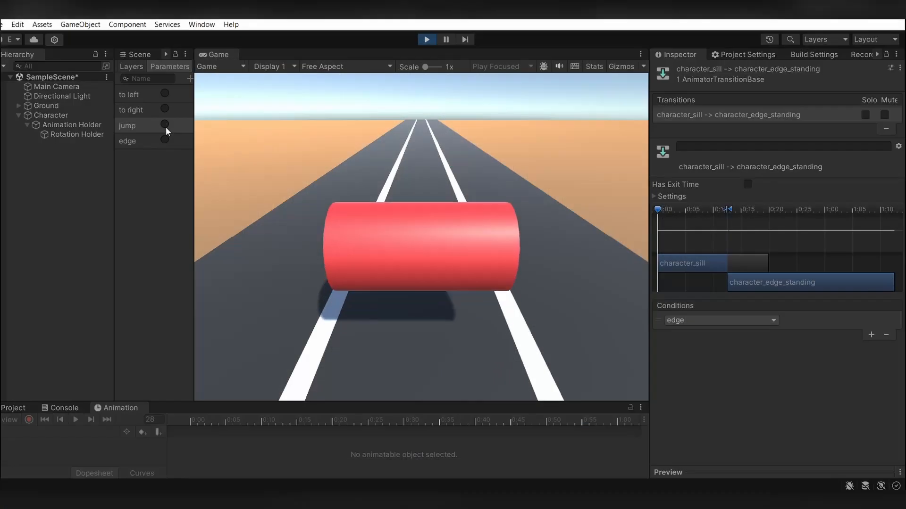
Step: Test the edge and jump triggers alternately in Play mode with the character in the center lane
click(168, 137)
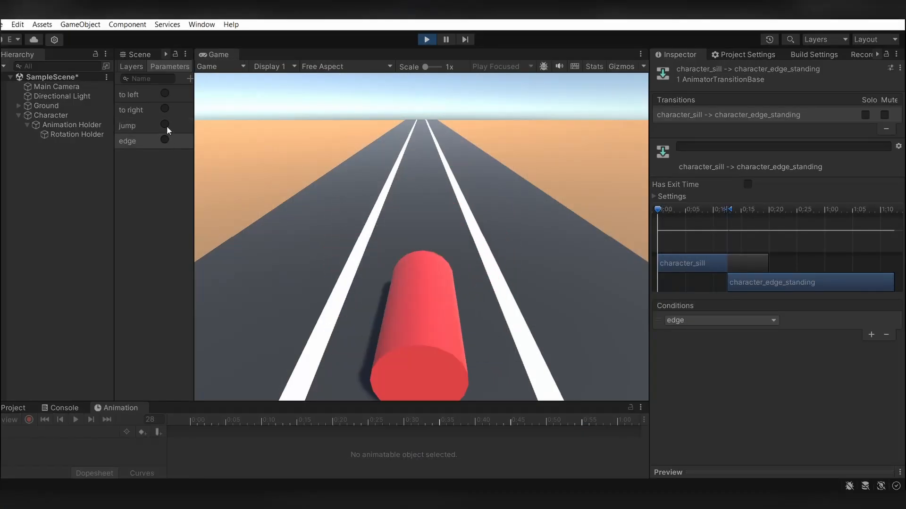
click(167, 126)
click(169, 140)
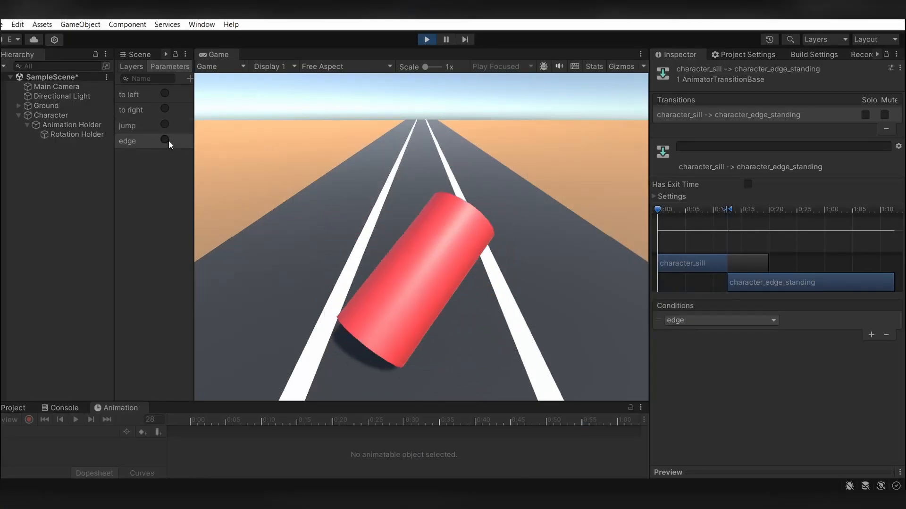
click(166, 128)
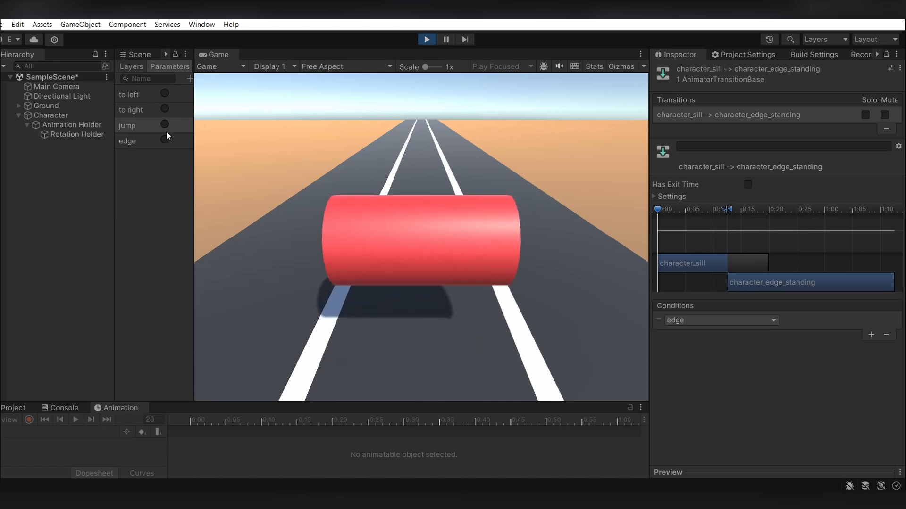
click(166, 137)
click(165, 127)
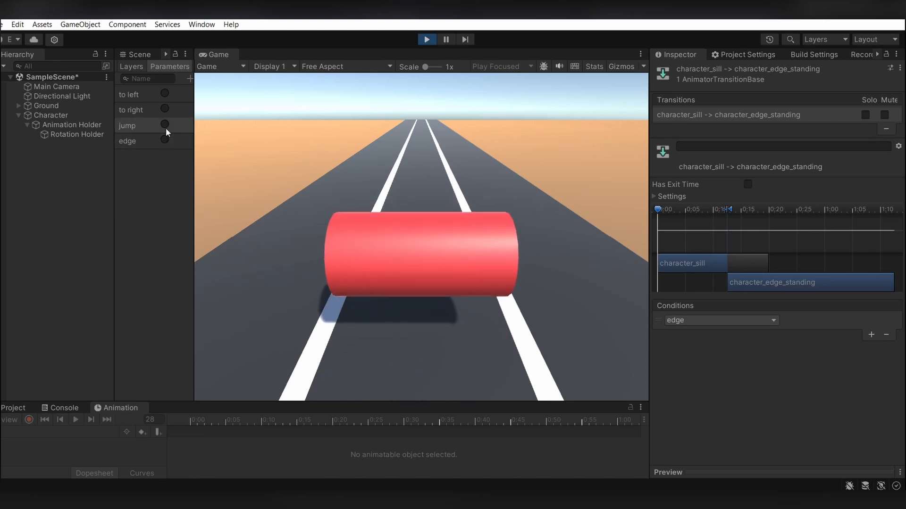
Step: Fire the to left trigger and test the edge and jump triggers in the left lane
click(165, 93)
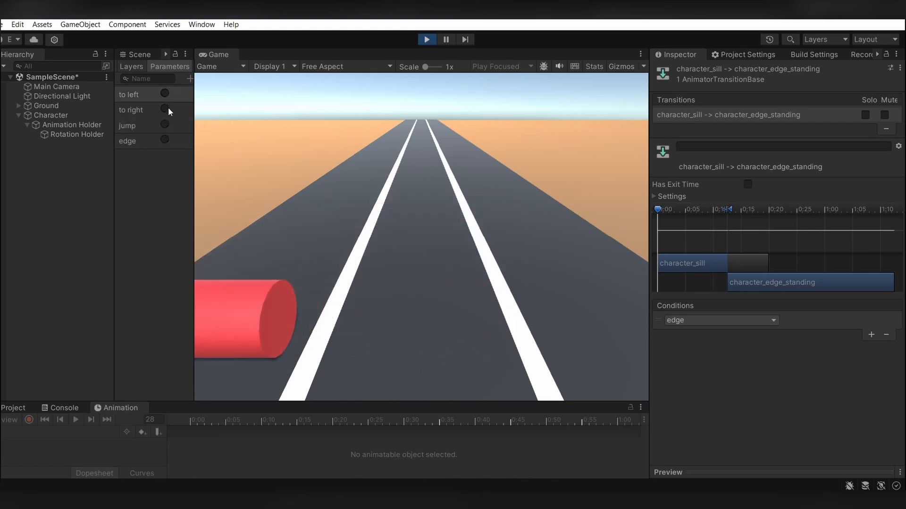
click(165, 138)
click(165, 126)
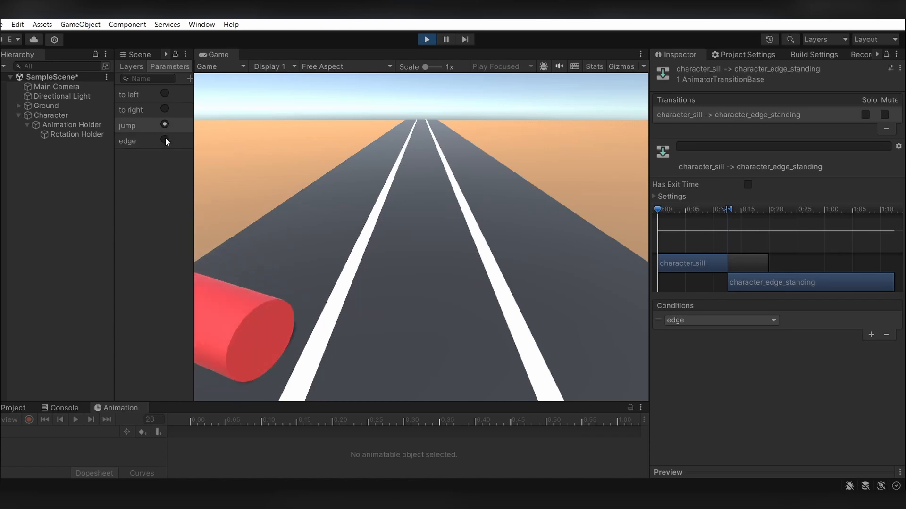
click(165, 138)
click(166, 127)
click(165, 139)
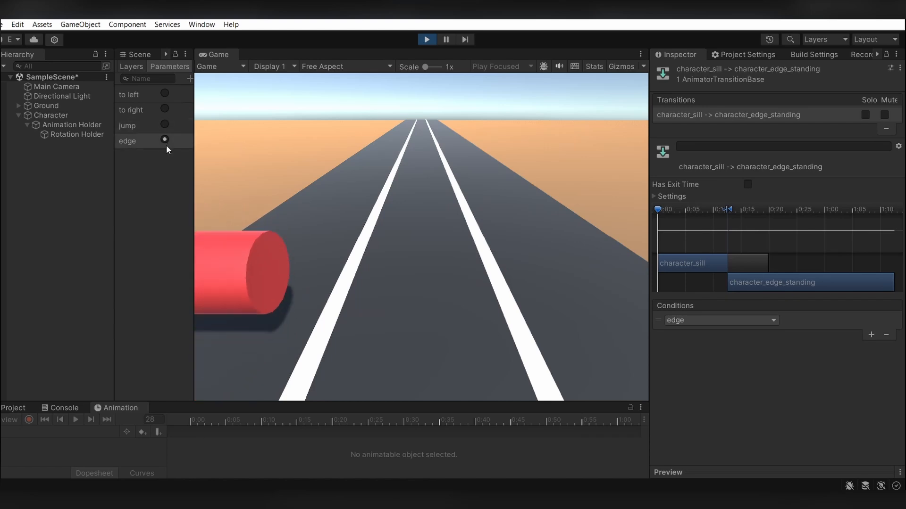
click(166, 126)
click(166, 138)
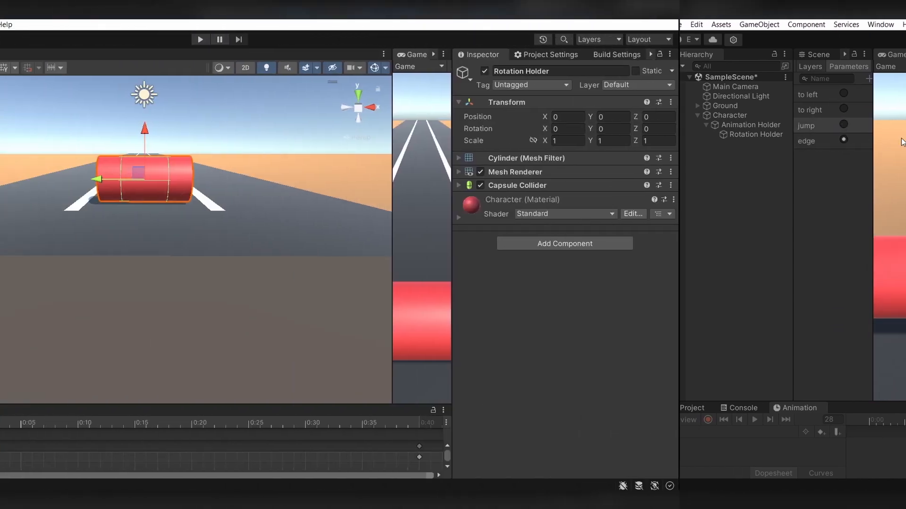
Step: Create a 3D plane and make it a child of Rotation Holder
click(198, 66)
mouse_move(219, 117)
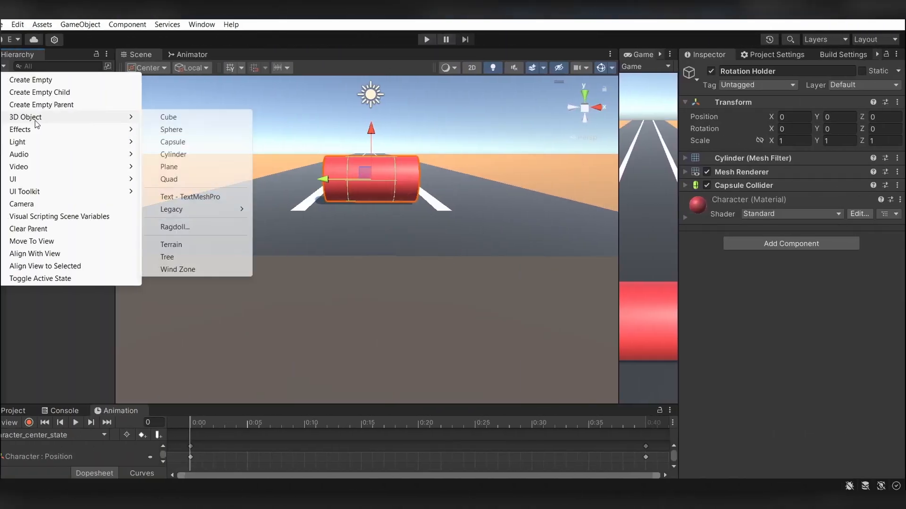
click(199, 167)
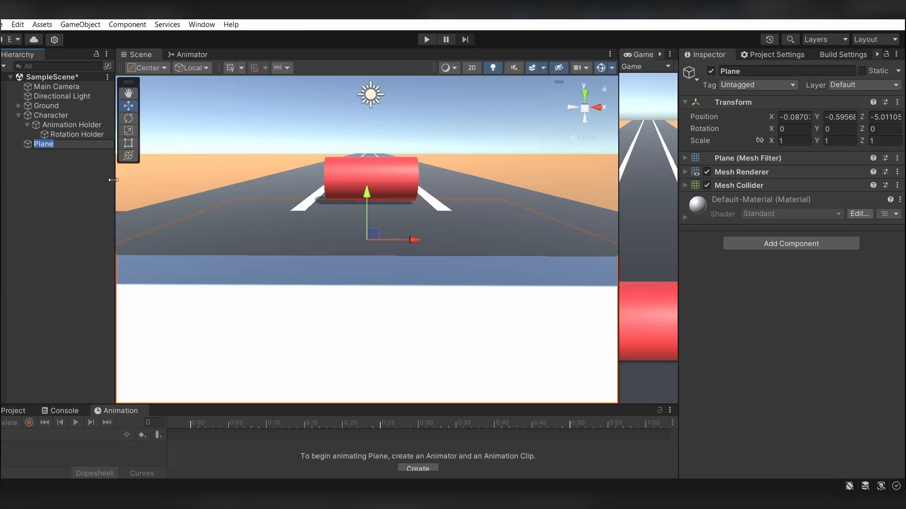
click(60, 177)
click(52, 144)
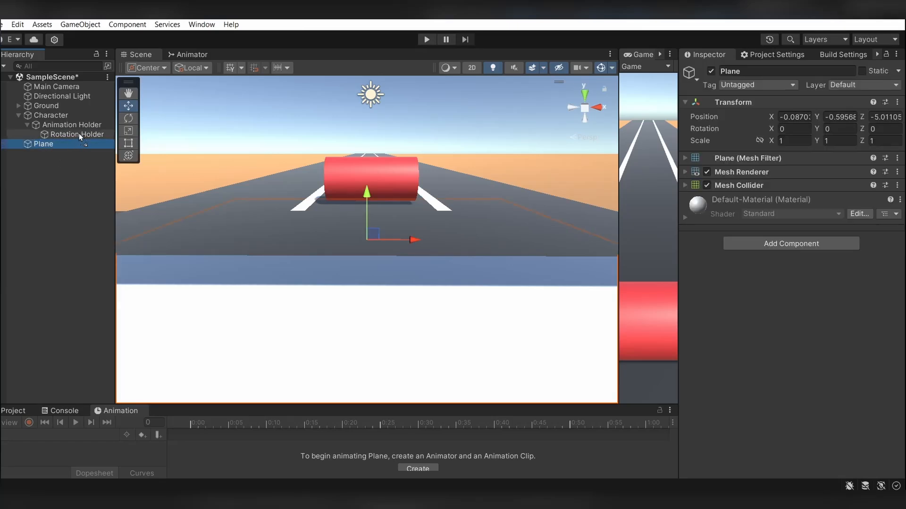
drag(78, 133, 79, 135)
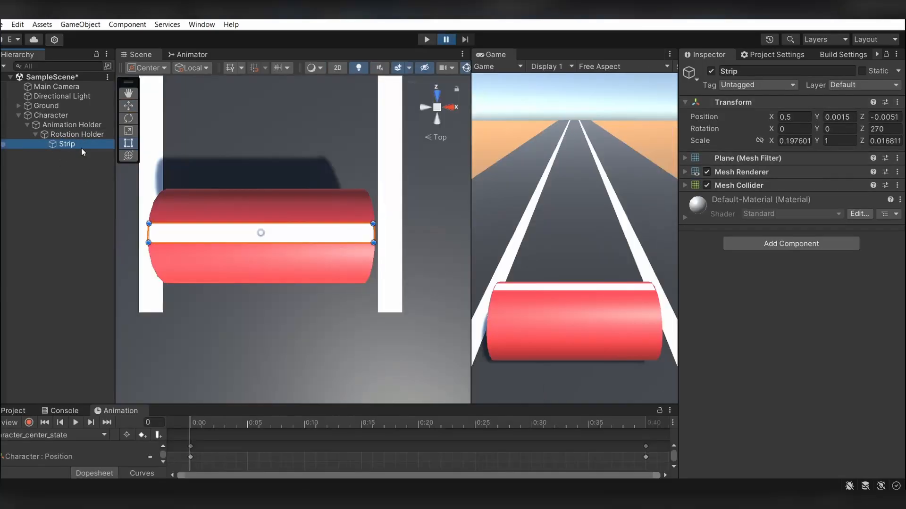
Step: Duplicate Strip, move the copy to the cylinder's underside at X about -0.53, and set its Z rotation to 90
key(ctrl+d)
click(439, 122)
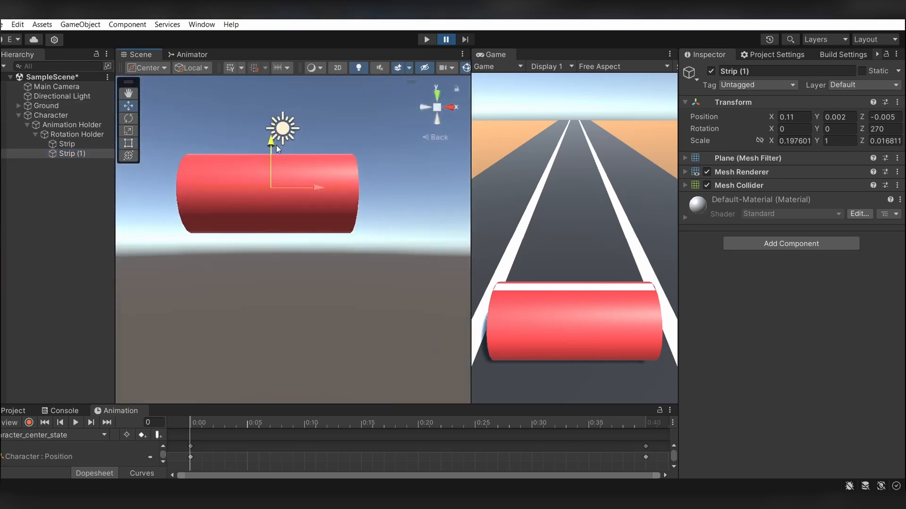
drag(276, 146, 274, 192)
middle_drag(326, 273, 330, 245)
right_drag(332, 244, 309, 218)
middle_drag(310, 217, 323, 90)
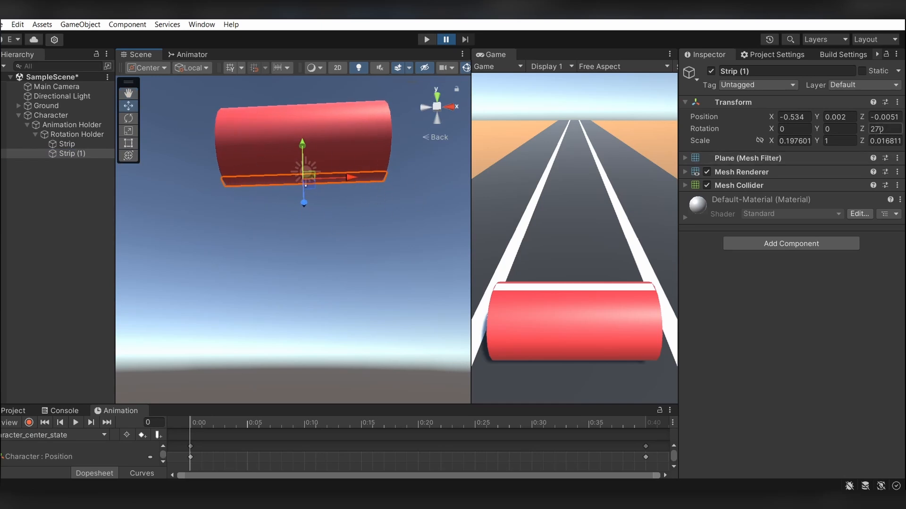
text(90)
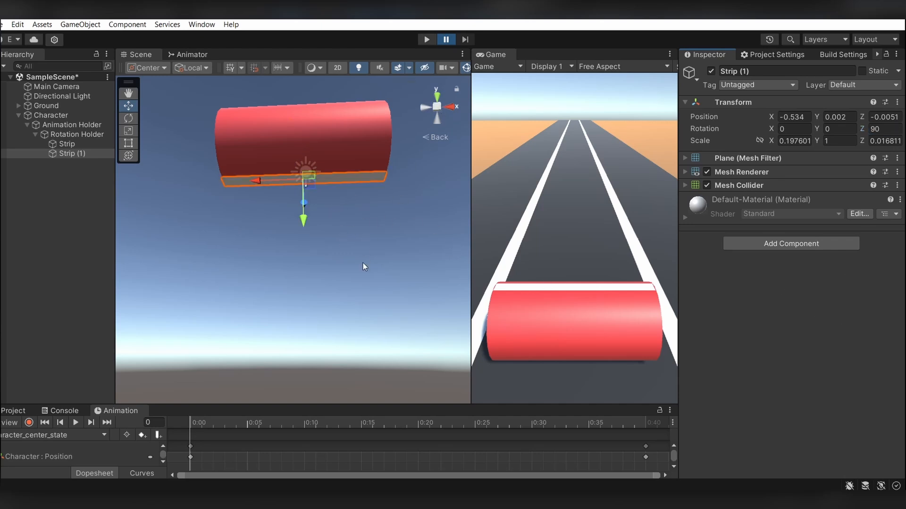
text(f)
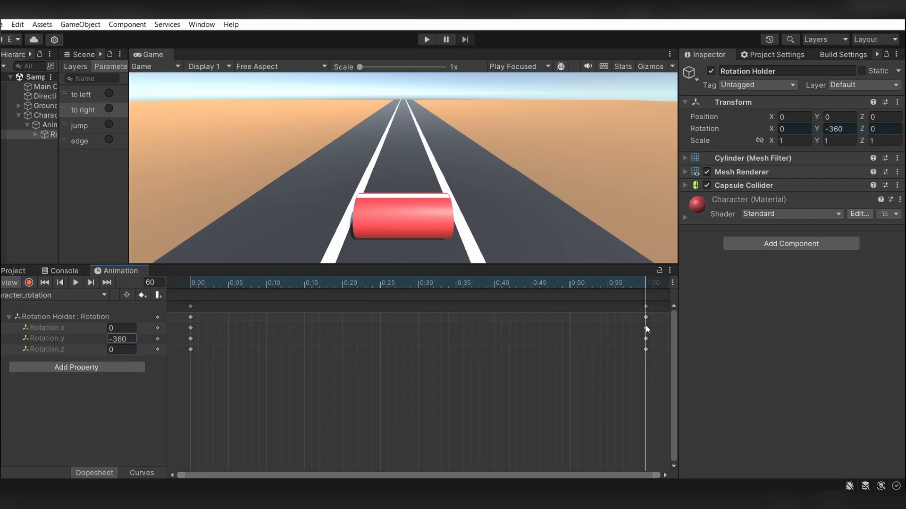
Step: Straighten the Rotation.y curve of the character_rotation clip into a linear slope between its first and last keyframes, and preview it
click(80, 282)
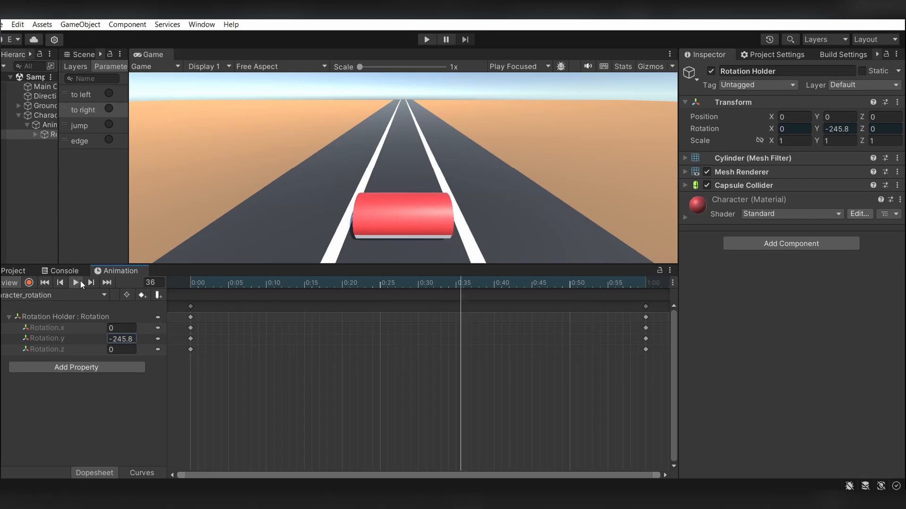
click(80, 282)
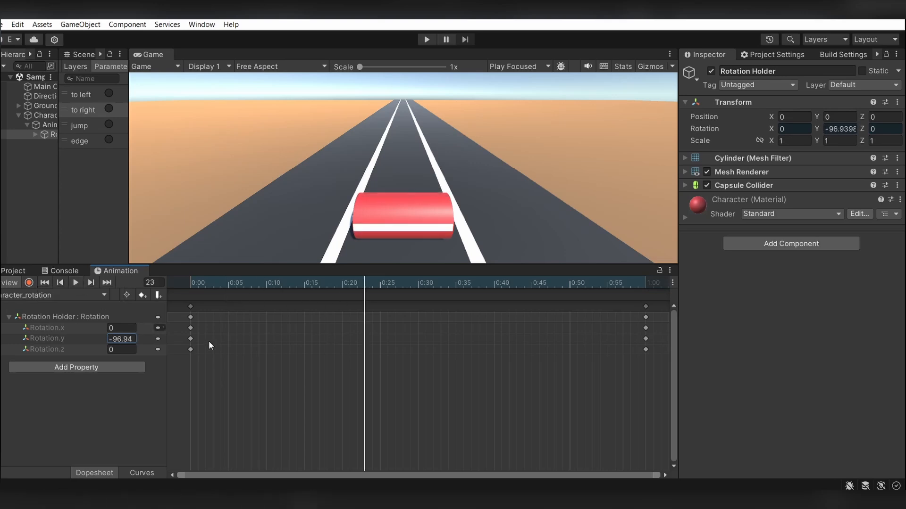
click(141, 473)
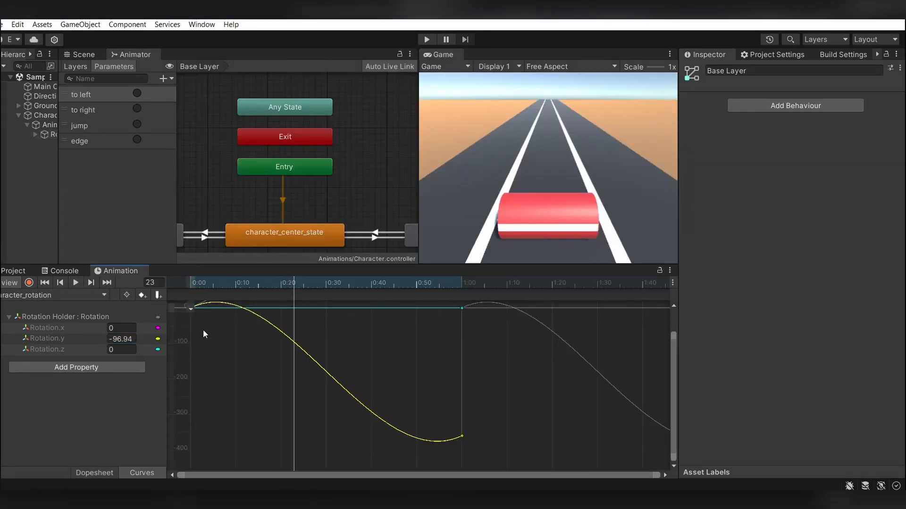
scroll(204, 330, down, 3)
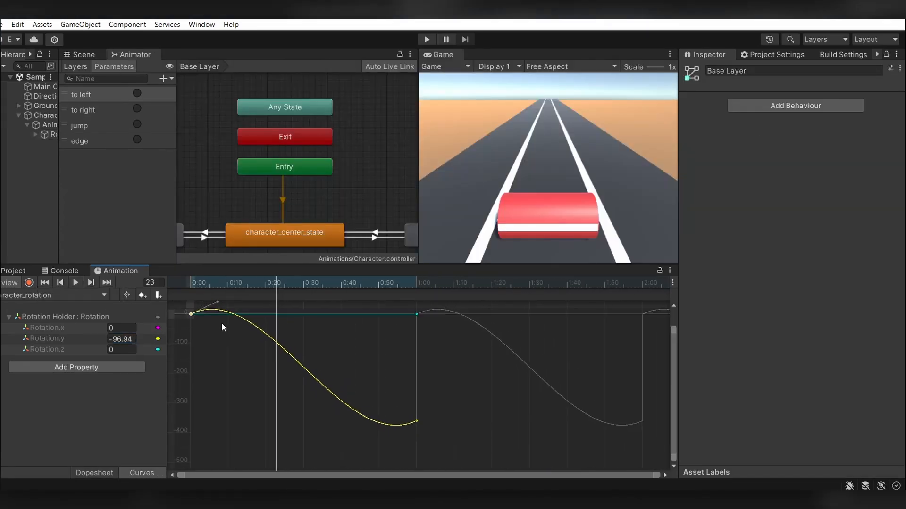
drag(217, 303, 333, 378)
click(417, 421)
drag(391, 432, 192, 313)
click(74, 282)
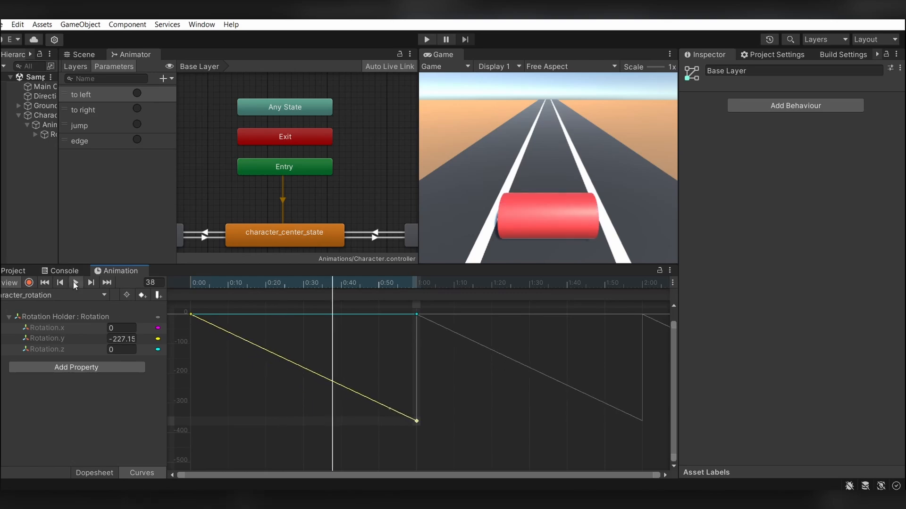
Step: Name the new Animator layer Rotation and raise its weight to the maximum
text(Rotation)
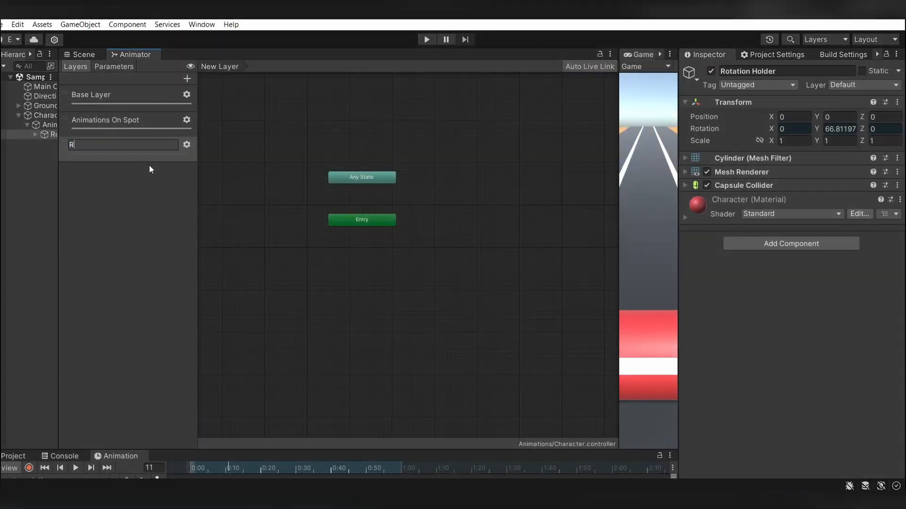
click(187, 145)
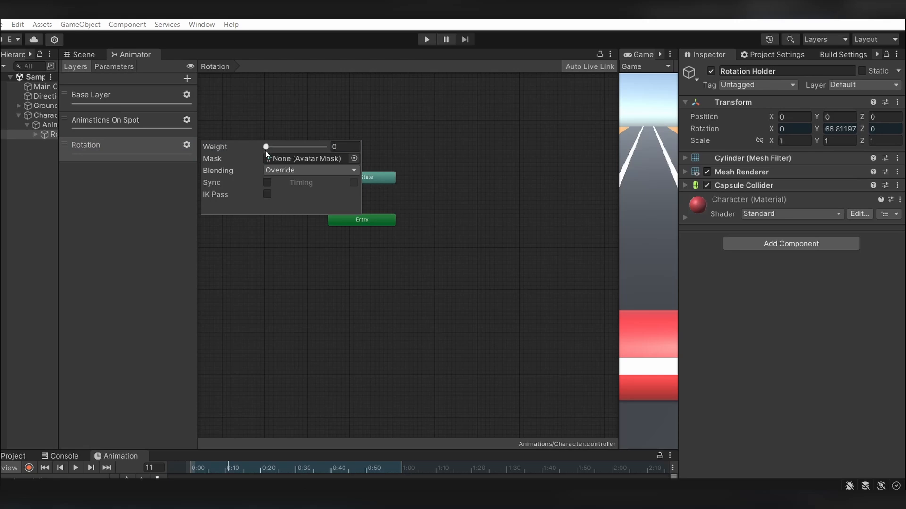
drag(265, 147, 429, 170)
click(154, 234)
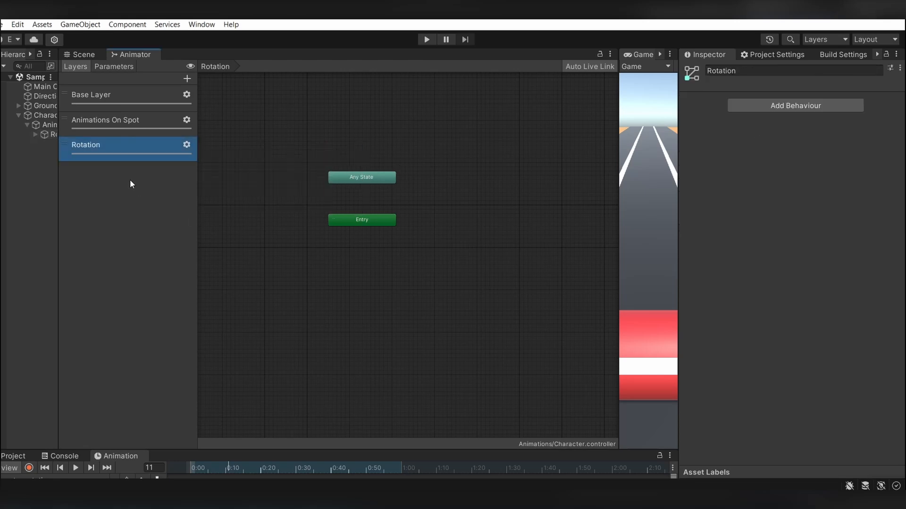
Step: Copy the character_rotation state from the Base Layer into the Rotation layer and place it below Entry
click(126, 96)
click(282, 312)
key(ctrl+c)
click(129, 156)
key(ctrl+v)
drag(364, 176, 376, 256)
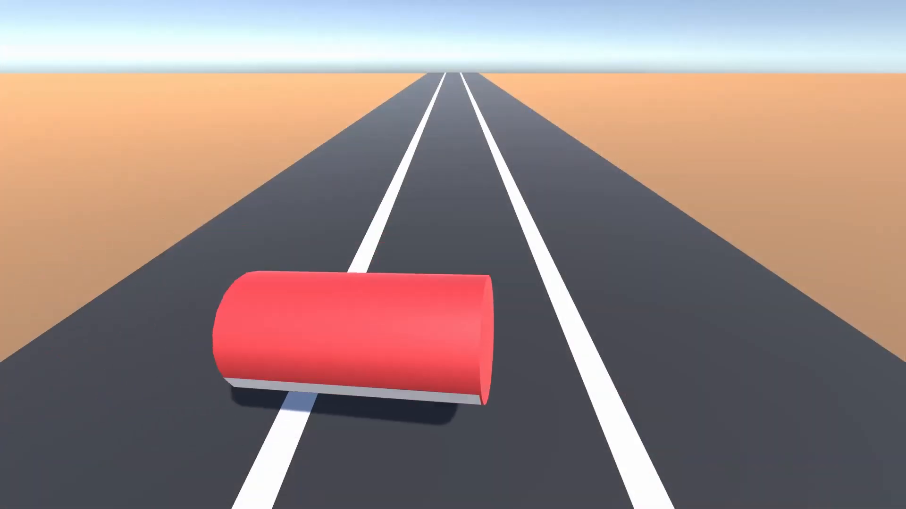
key(Left)
key(Right)
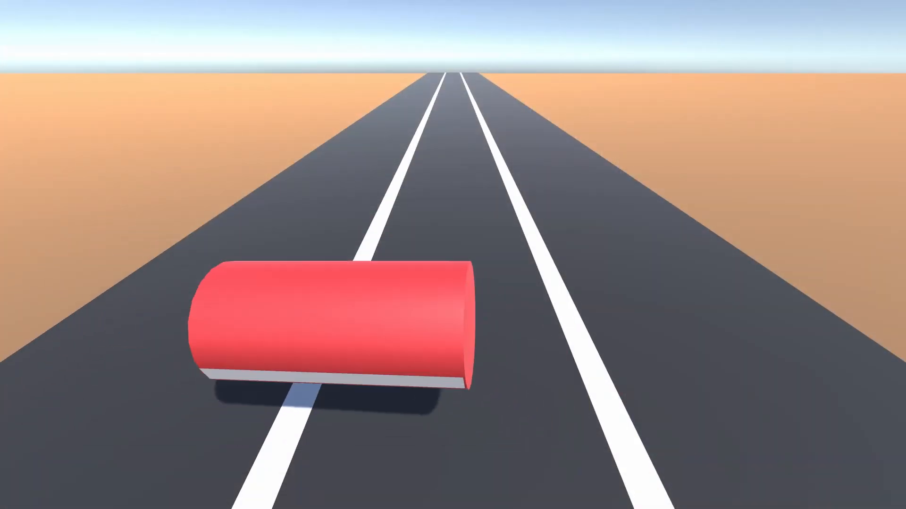
key(Right)
key(Left)
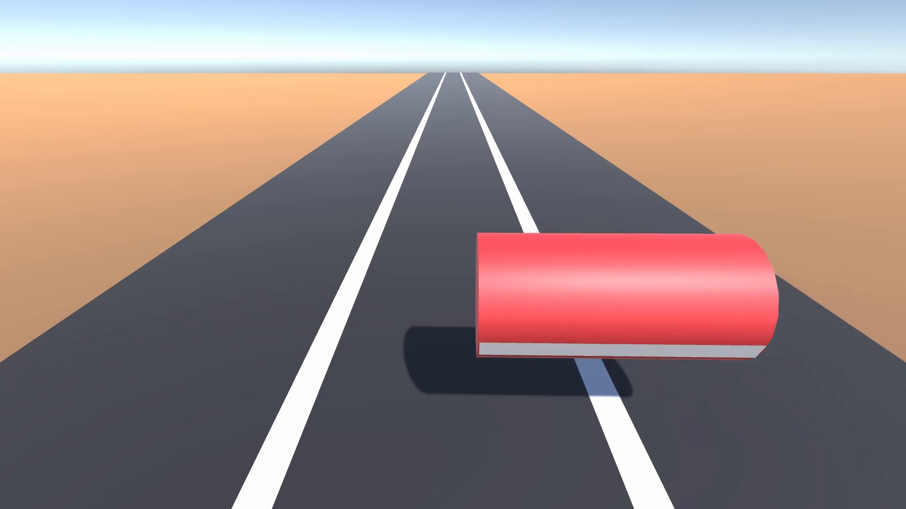
key(Left)
key(Right)
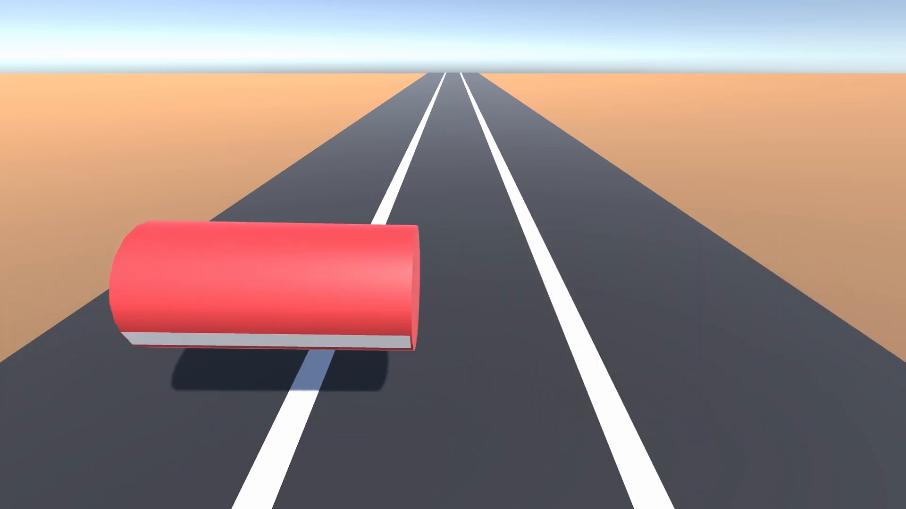
key(Up)
key(Down)
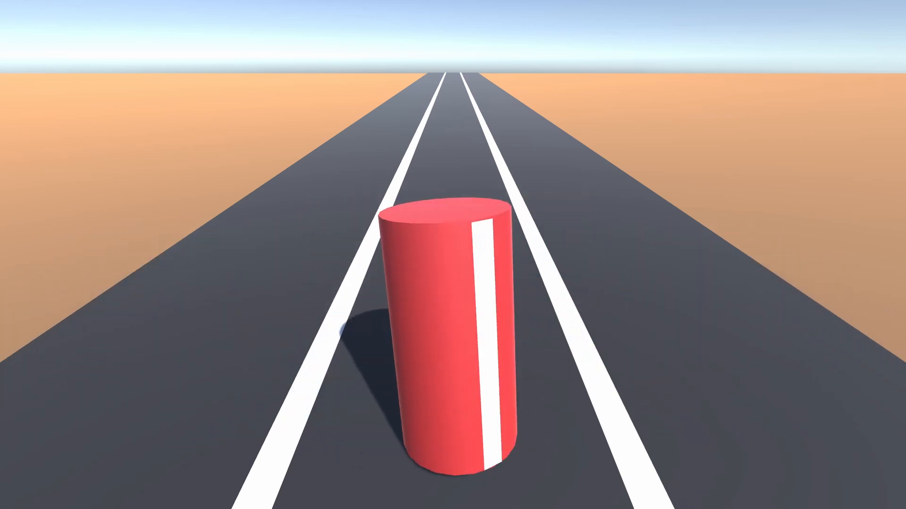
key(Up)
key(Down)
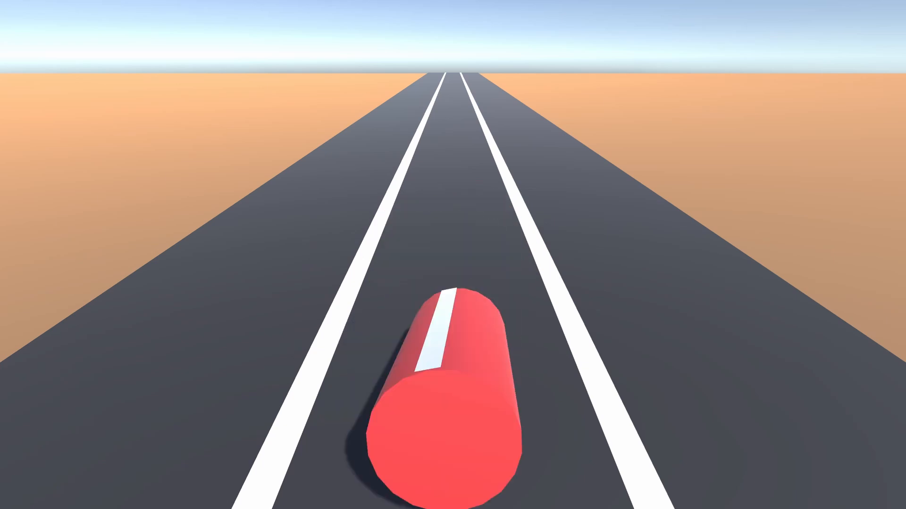
key(Up)
key(Up)
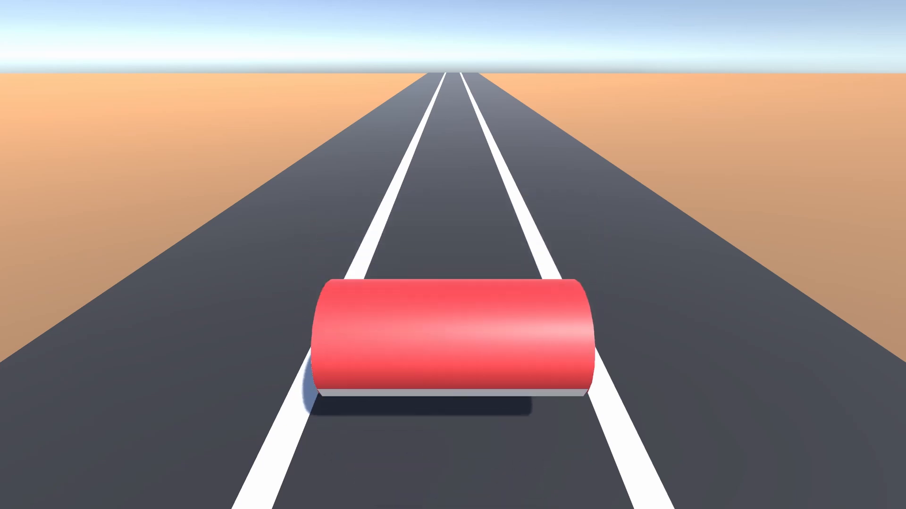
key(Up)
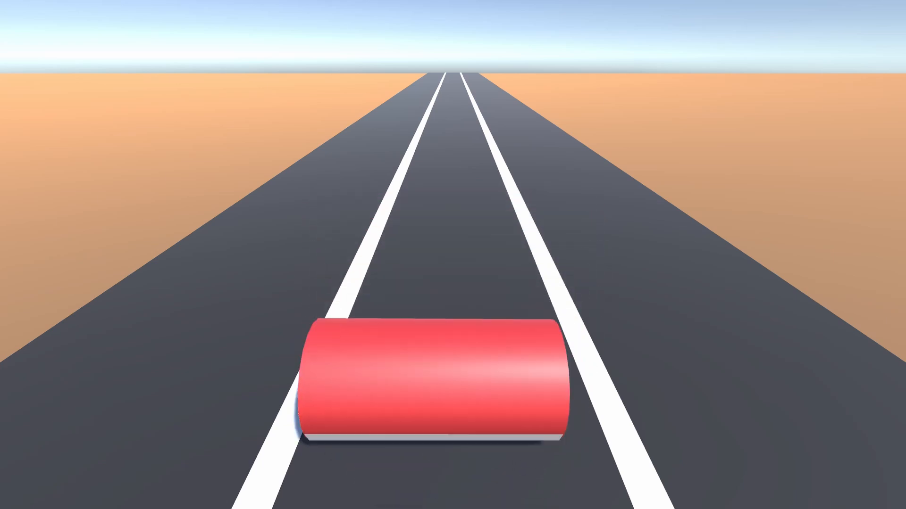